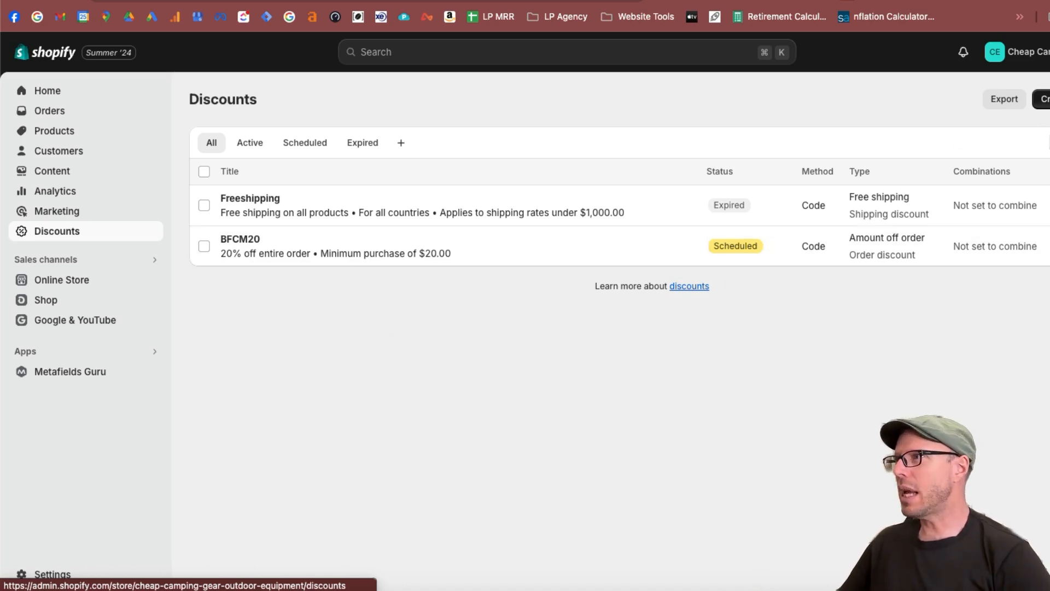
Start an amount-off-order discount with the discount code CAMP20 and a value of 20 percent
{"action": "left_click", "coordinate": [1041, 98]}
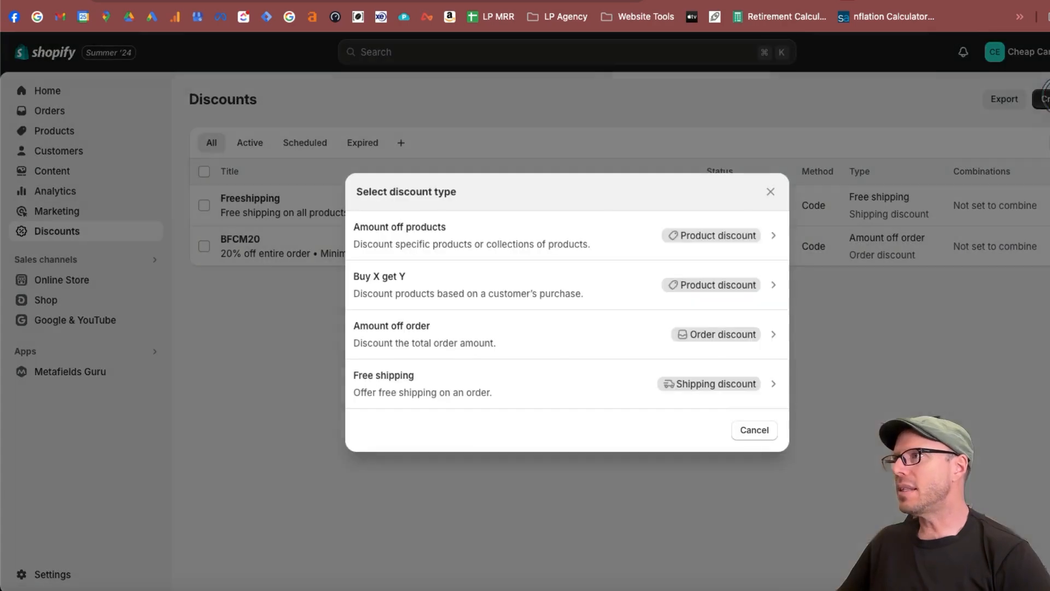
{"action": "left_click", "coordinate": [537, 335]}
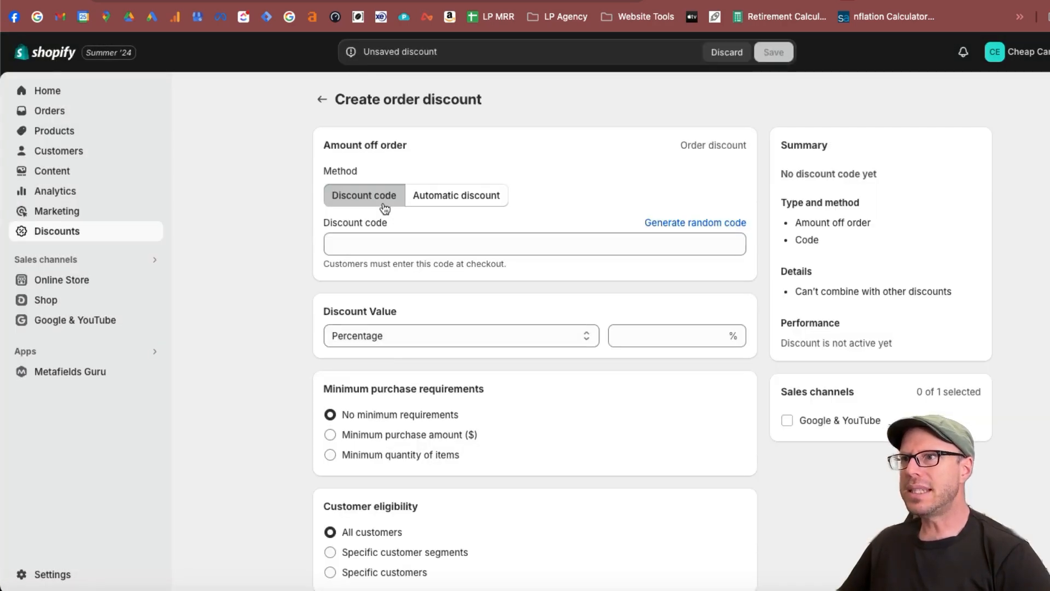
{"action": "left_click", "coordinate": [379, 241]}
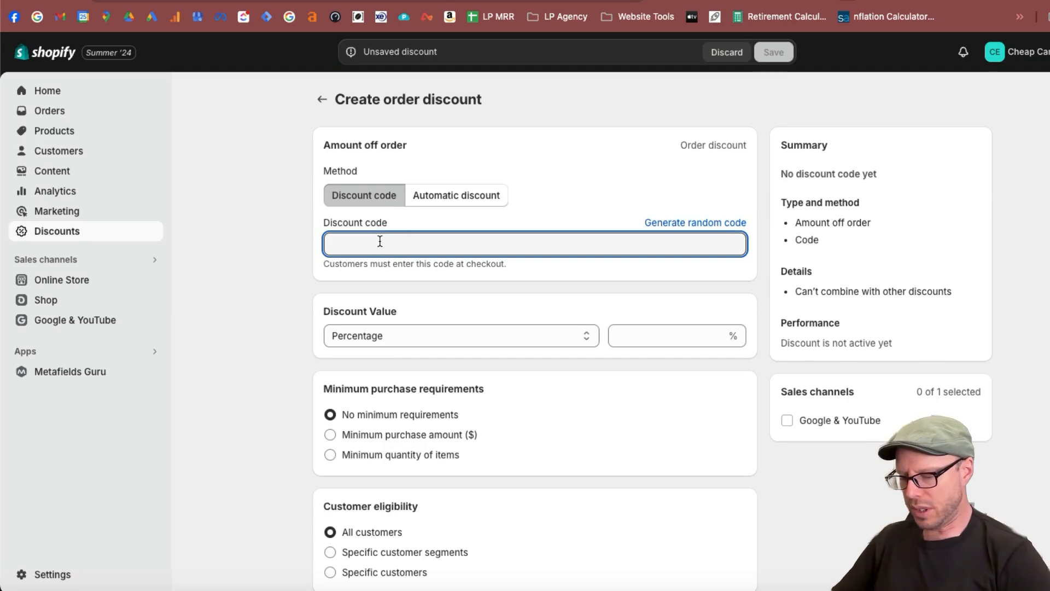
{"action": "type", "text": "CAMP20"}
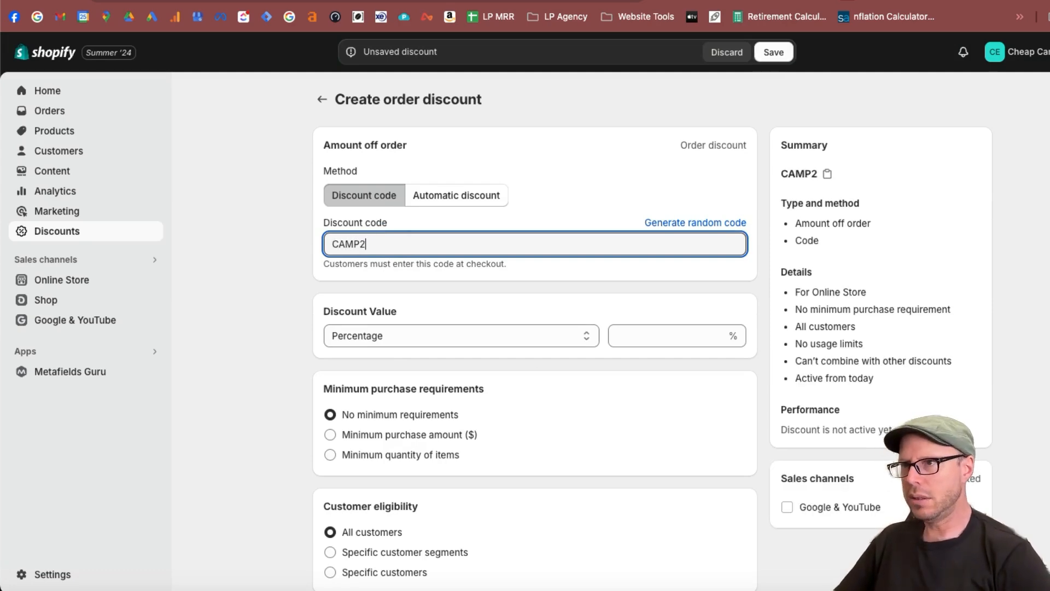
{"action": "left_click", "coordinate": [633, 334]}
{"action": "type", "text": "20"}
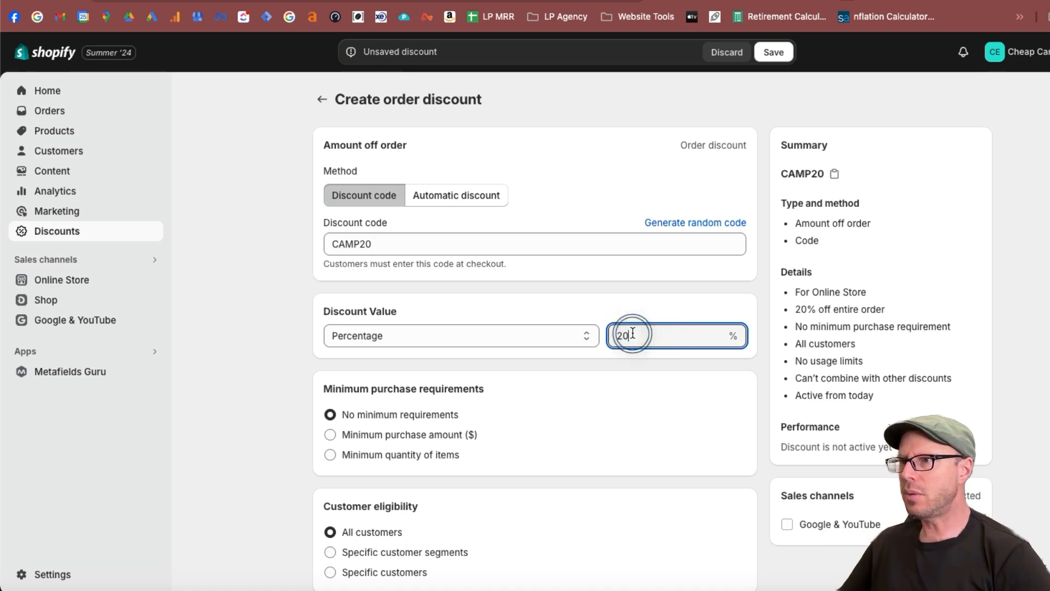
Limit the CAMP20 discount to one use per customer
{"action": "left_click", "coordinate": [527, 390]}
{"action": "scroll", "coordinate": [525, 392], "scroll_direction": "down", "scroll_amount": 3}
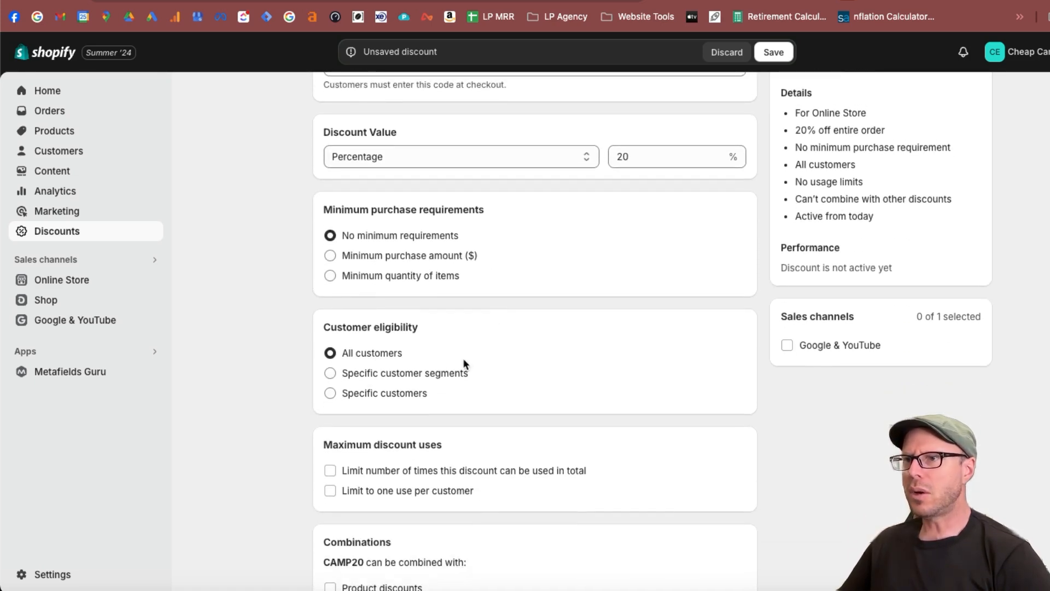
{"action": "scroll", "coordinate": [412, 367], "scroll_direction": "down", "scroll_amount": 1}
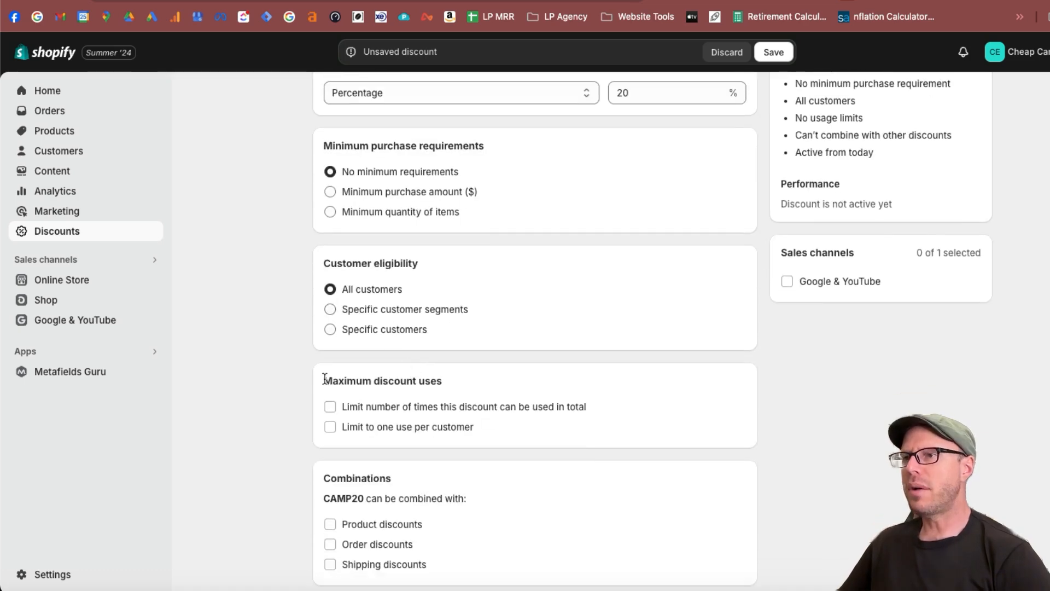
{"action": "left_click_drag", "start_coordinate": [321, 383], "coordinate": [431, 377]}
{"action": "left_click", "coordinate": [432, 377]}
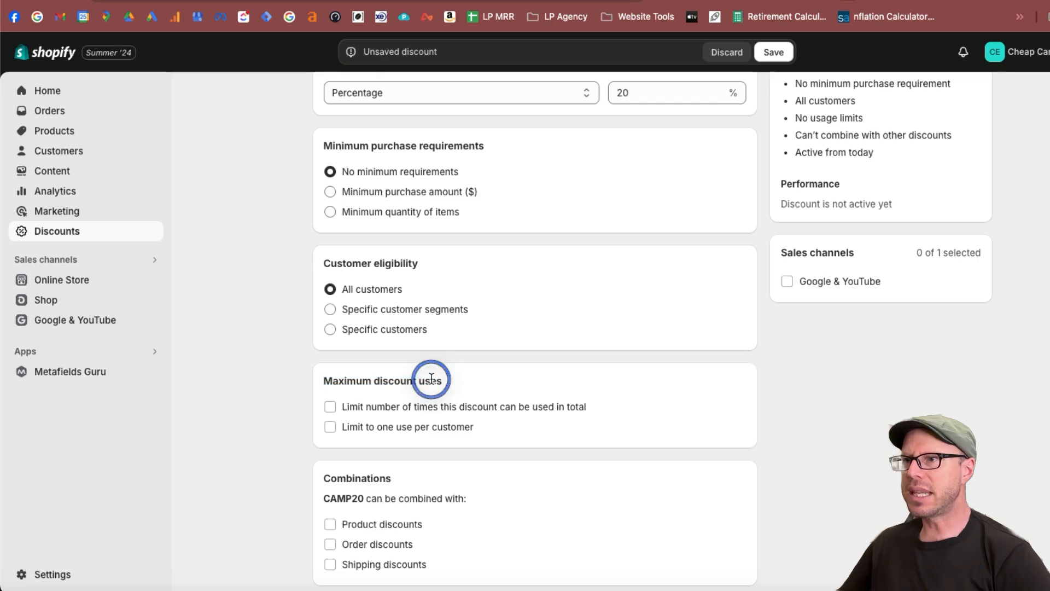
{"action": "left_click", "coordinate": [331, 428]}
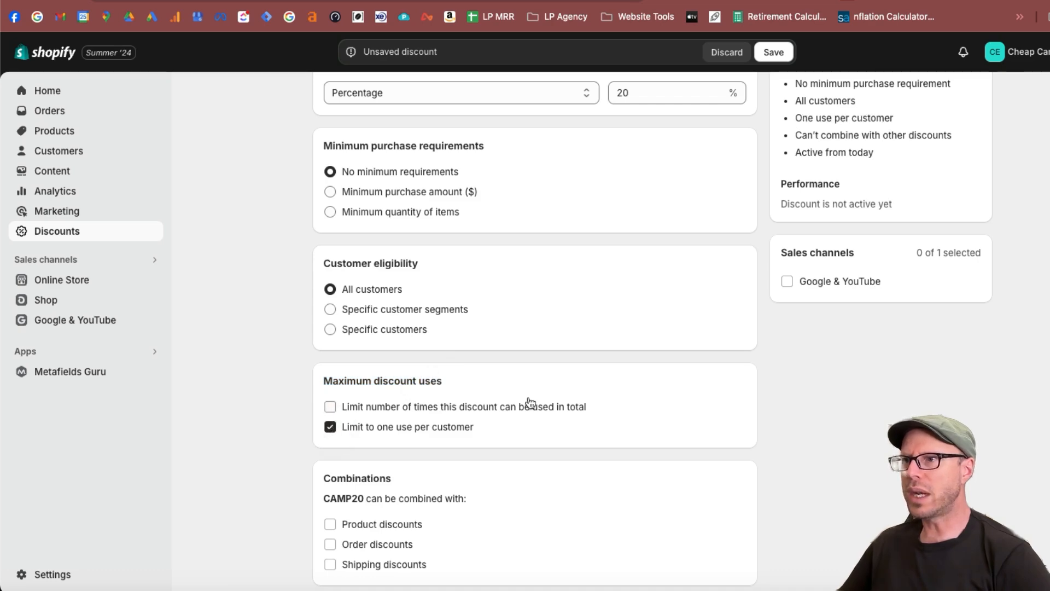
Try allowing CAMP20 to combine with product, order and shipping discounts
{"action": "scroll", "coordinate": [529, 389], "scroll_direction": "down", "scroll_amount": 4}
{"action": "left_click", "coordinate": [330, 362]}
{"action": "left_click", "coordinate": [330, 411]}
{"action": "left_click", "coordinate": [330, 459]}
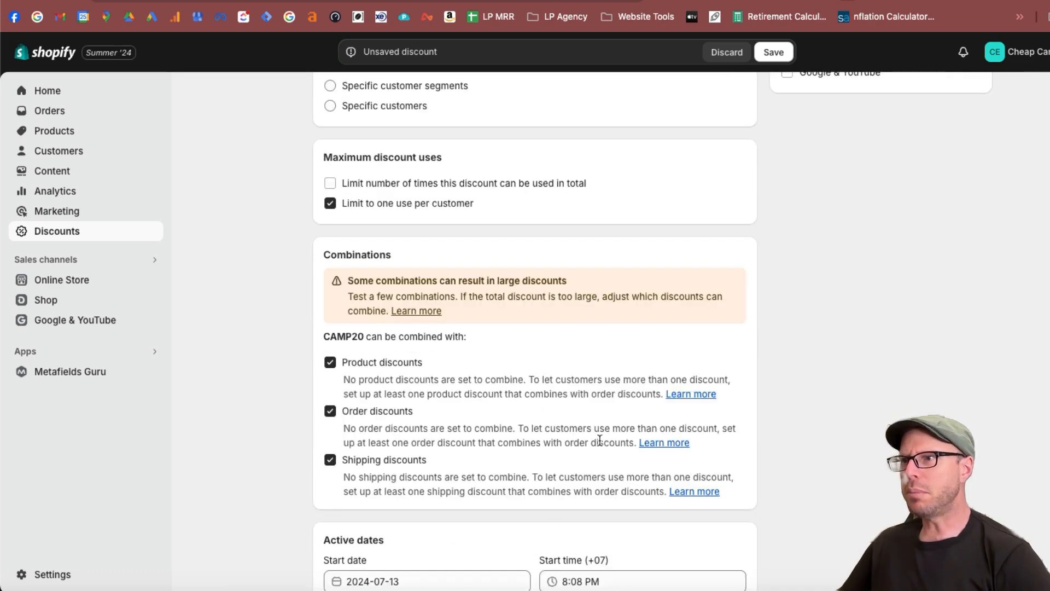
{"action": "left_click_drag", "start_coordinate": [323, 327], "coordinate": [467, 351]}
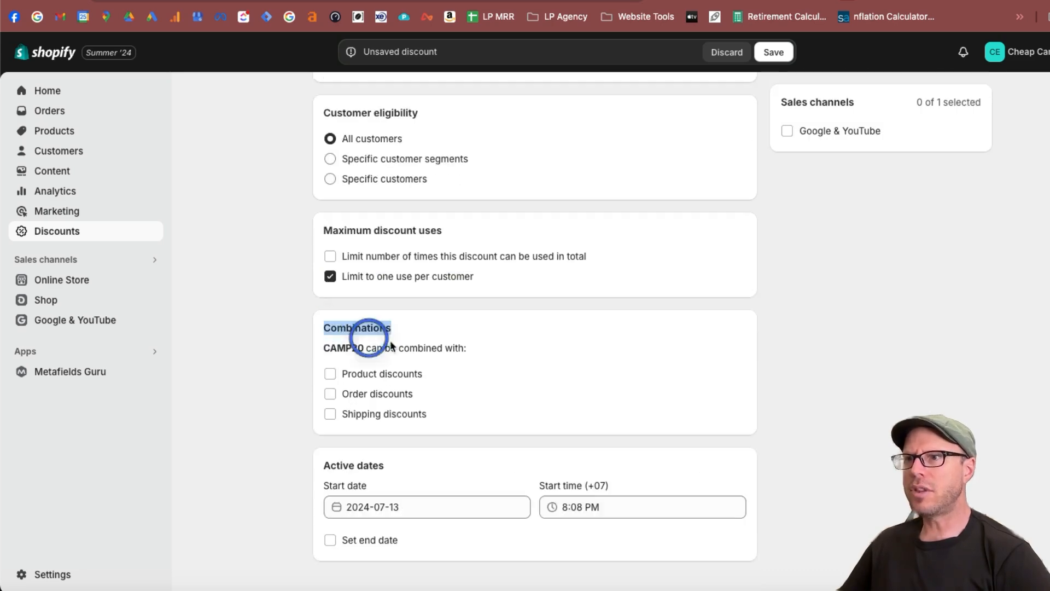
{"action": "left_click", "coordinate": [467, 350]}
Make the discount available on the Google & YouTube sales channel and save it
{"action": "scroll", "coordinate": [508, 346], "scroll_direction": "down", "scroll_amount": 1}
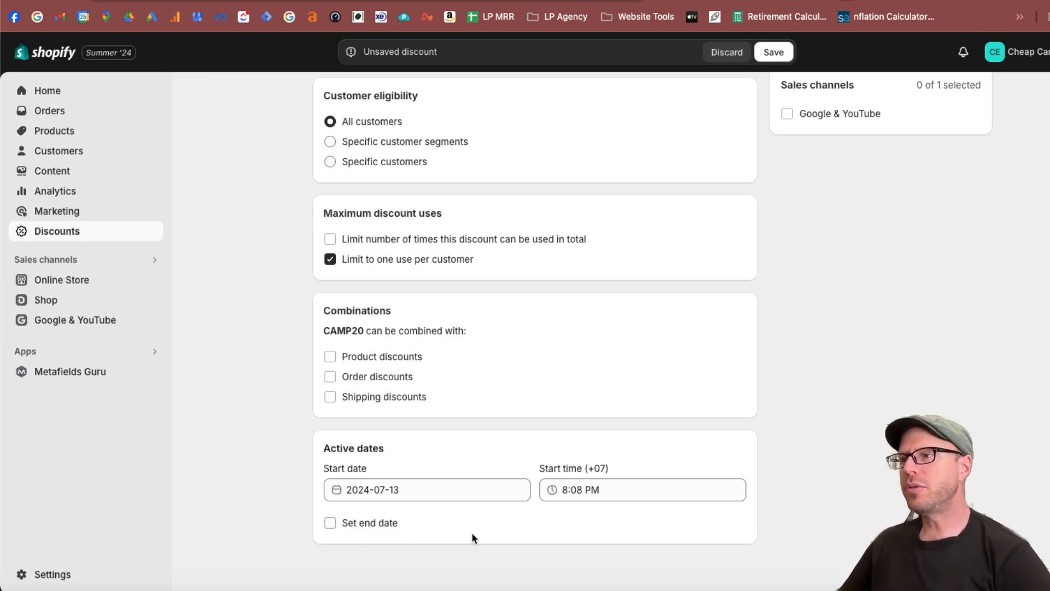
{"action": "scroll", "coordinate": [765, 500], "scroll_direction": "up", "scroll_amount": 7}
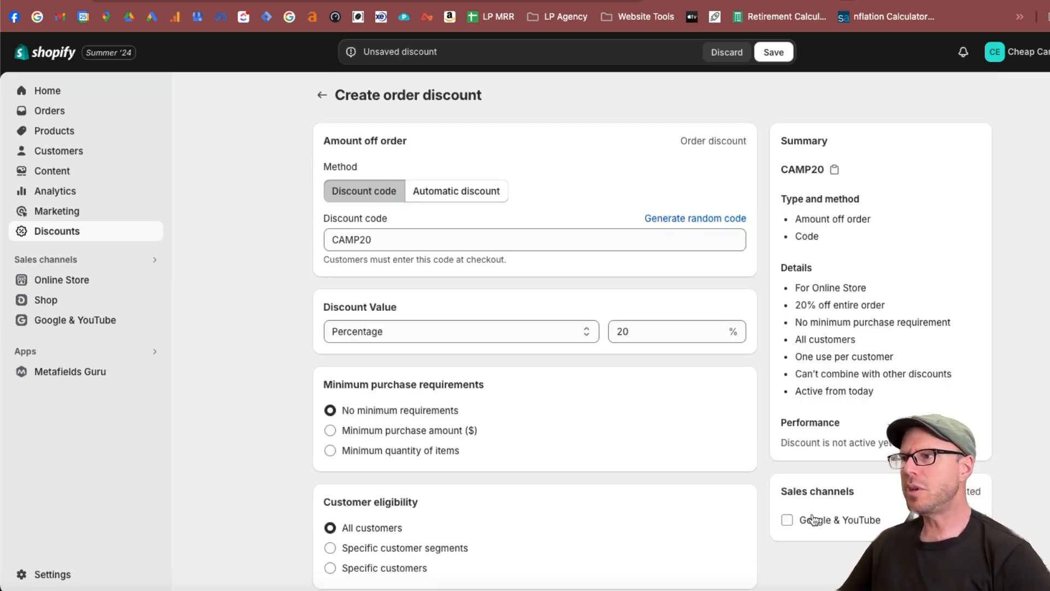
{"action": "left_click", "coordinate": [788, 519]}
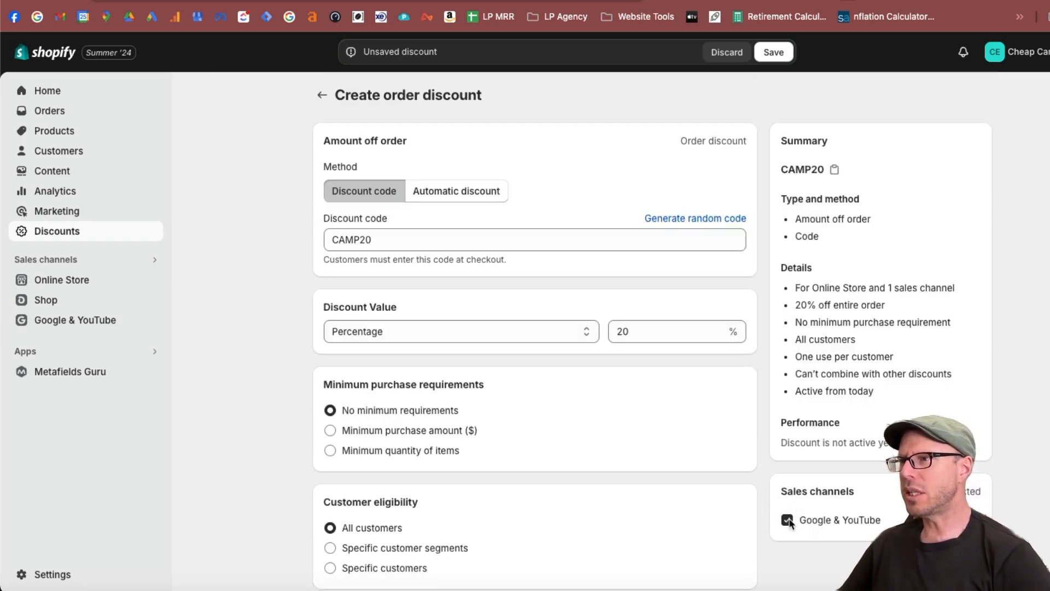
{"action": "left_click_drag", "start_coordinate": [809, 298], "coordinate": [930, 300]}
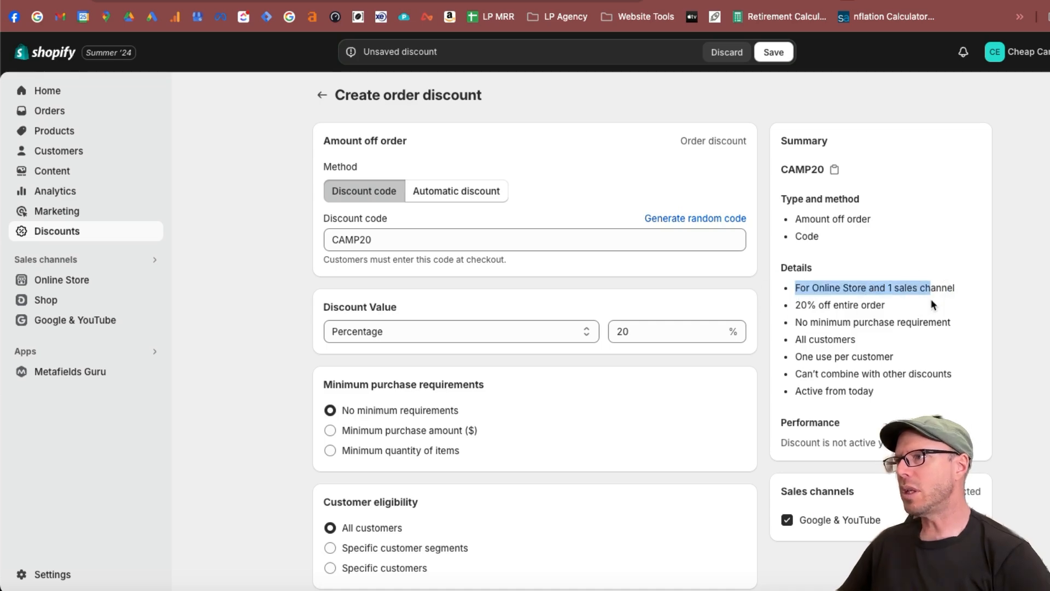
{"action": "left_click", "coordinate": [932, 309]}
{"action": "scroll", "coordinate": [931, 310], "scroll_direction": "down", "scroll_amount": 8}
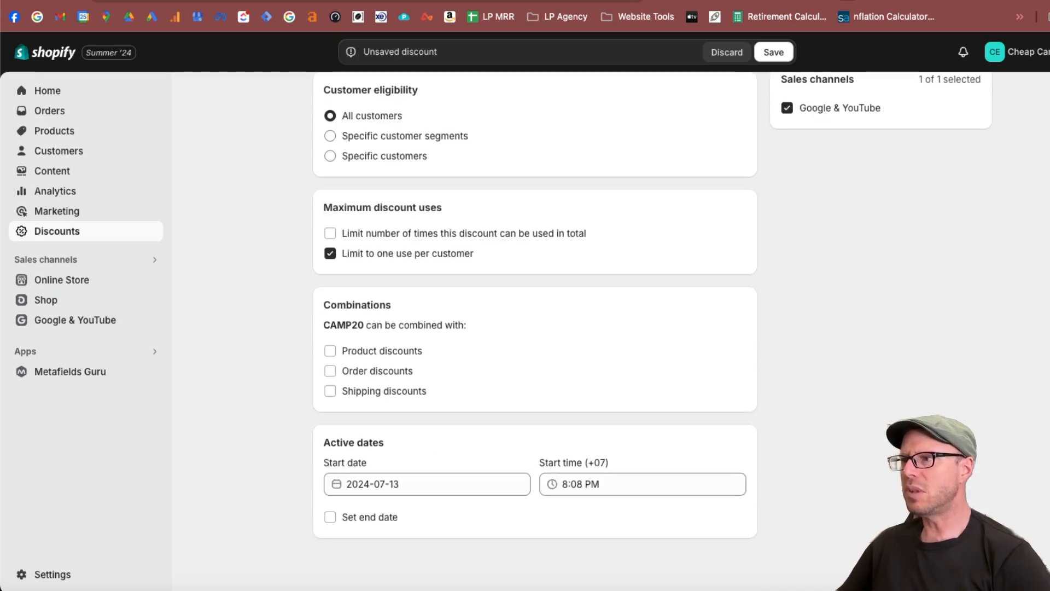
{"action": "key", "text": "ctrl+s"}
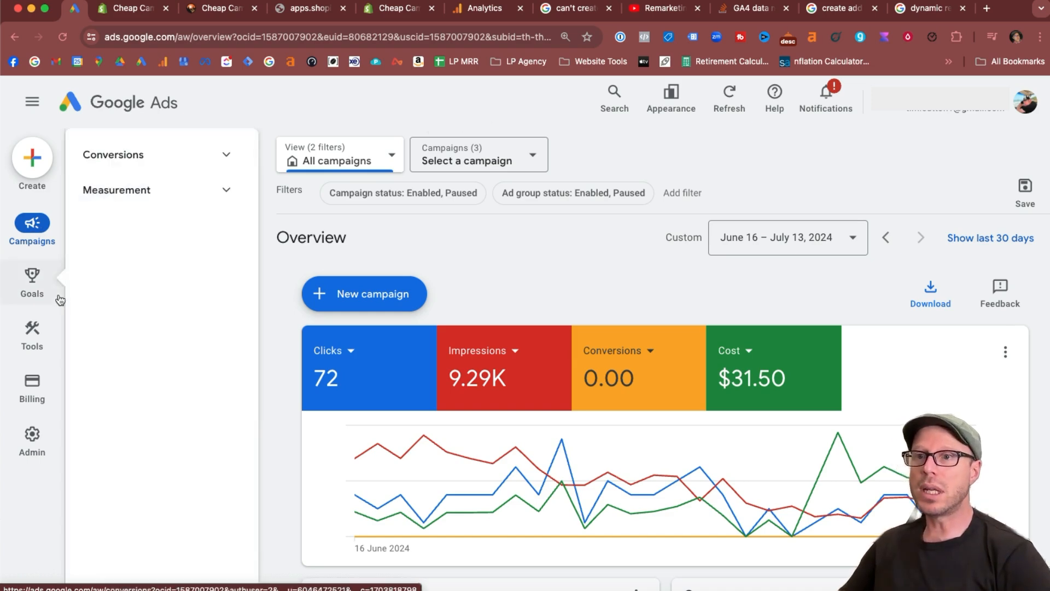
Switch to Google Ads, open the Audience manager and view the details of the ATC 20 days segment
{"action": "mouse_move", "coordinate": [35, 335]}
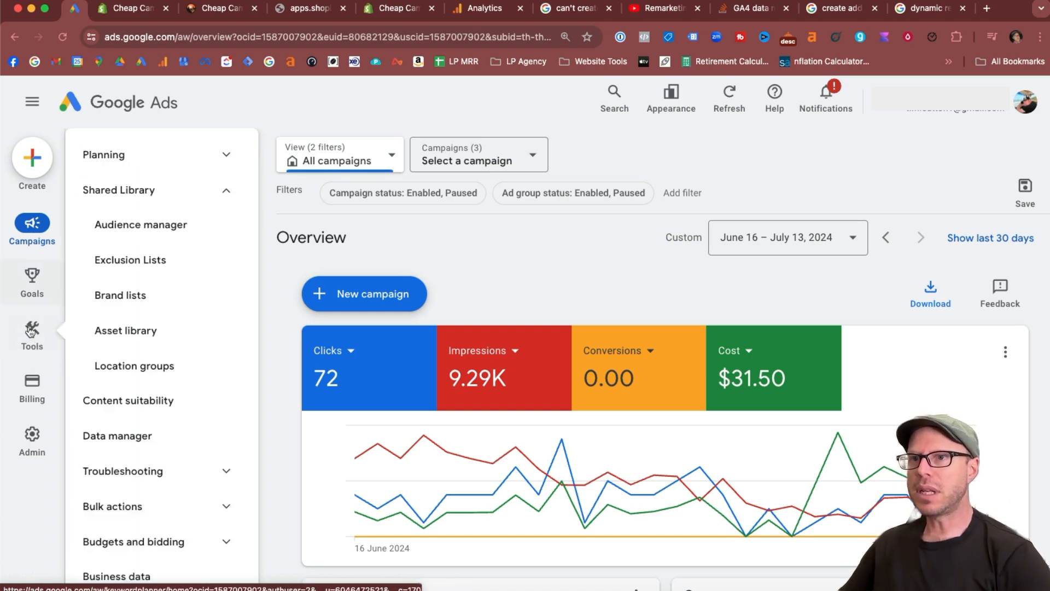
{"action": "left_click", "coordinate": [155, 227]}
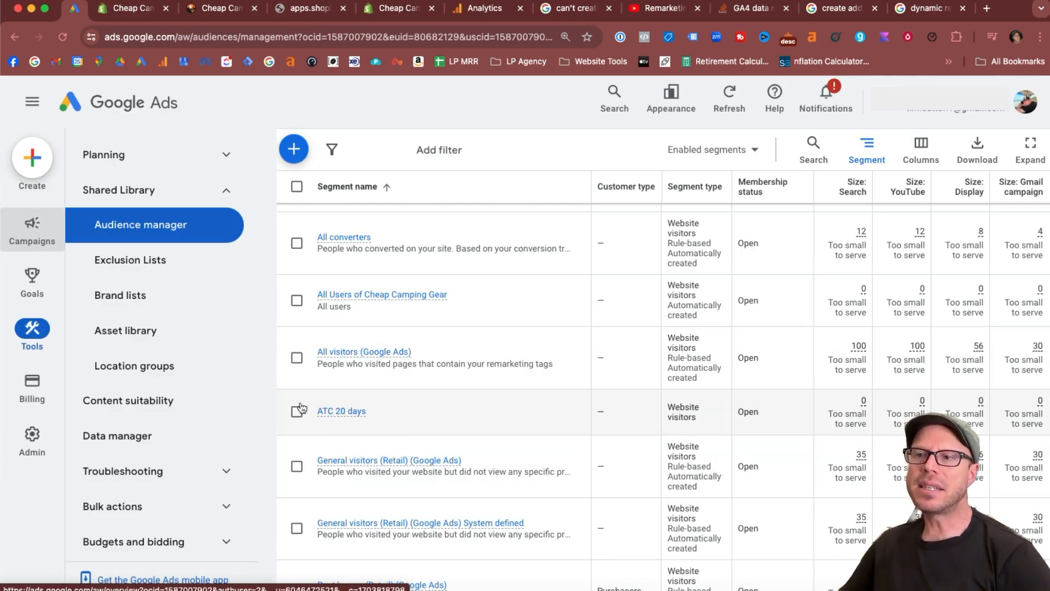
{"action": "scroll", "coordinate": [332, 433], "scroll_direction": "up", "scroll_amount": 1}
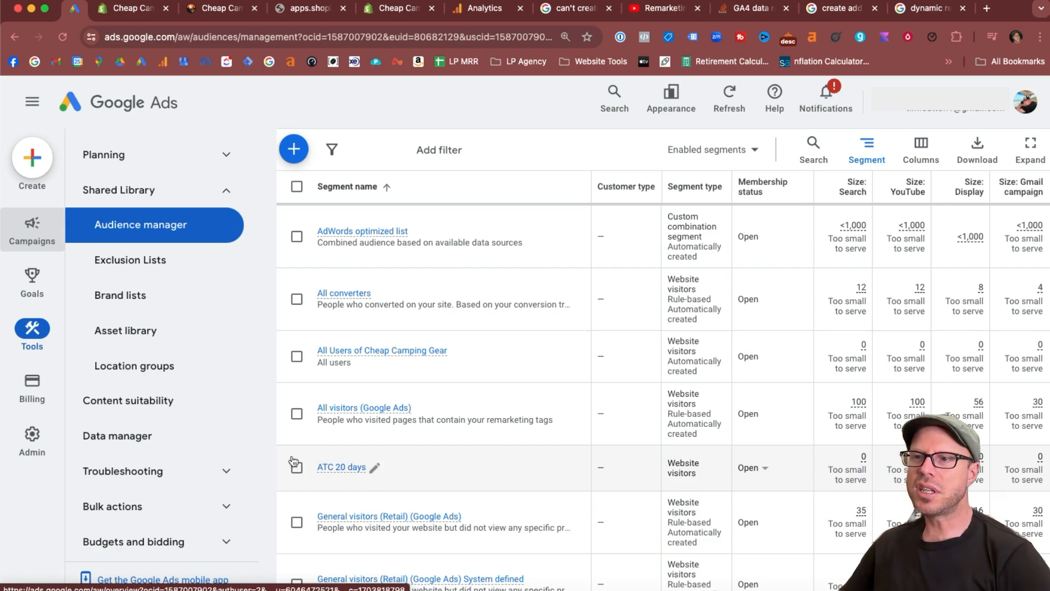
{"action": "mouse_move", "coordinate": [343, 467]}
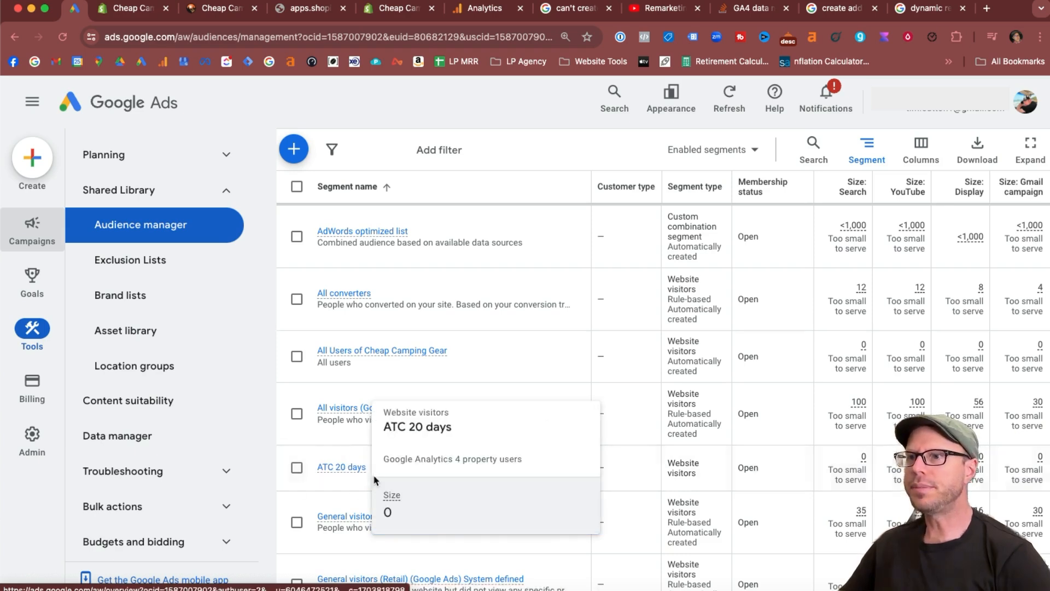
Start a new website visitors audience segment named ATC 20 days
{"action": "scroll", "coordinate": [375, 480], "scroll_direction": "up", "scroll_amount": 2}
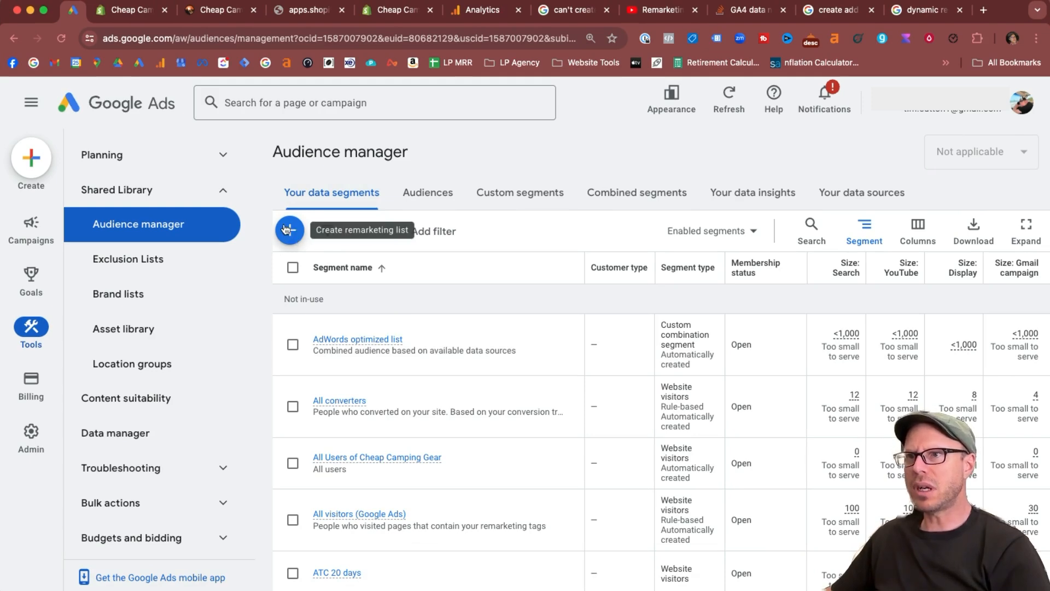
{"action": "left_click", "coordinate": [286, 230]}
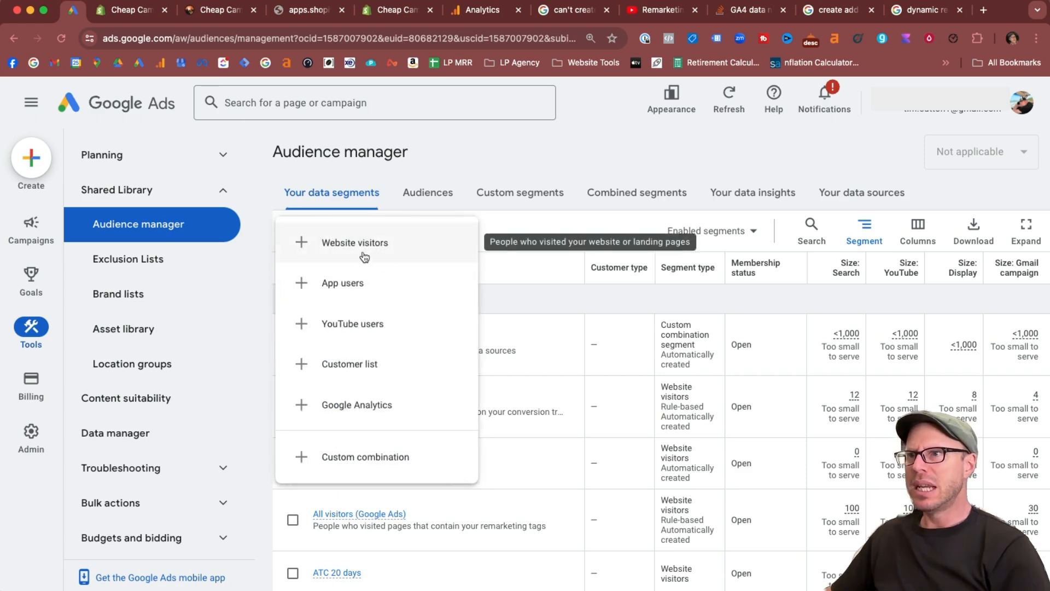
{"action": "left_click", "coordinate": [335, 247]}
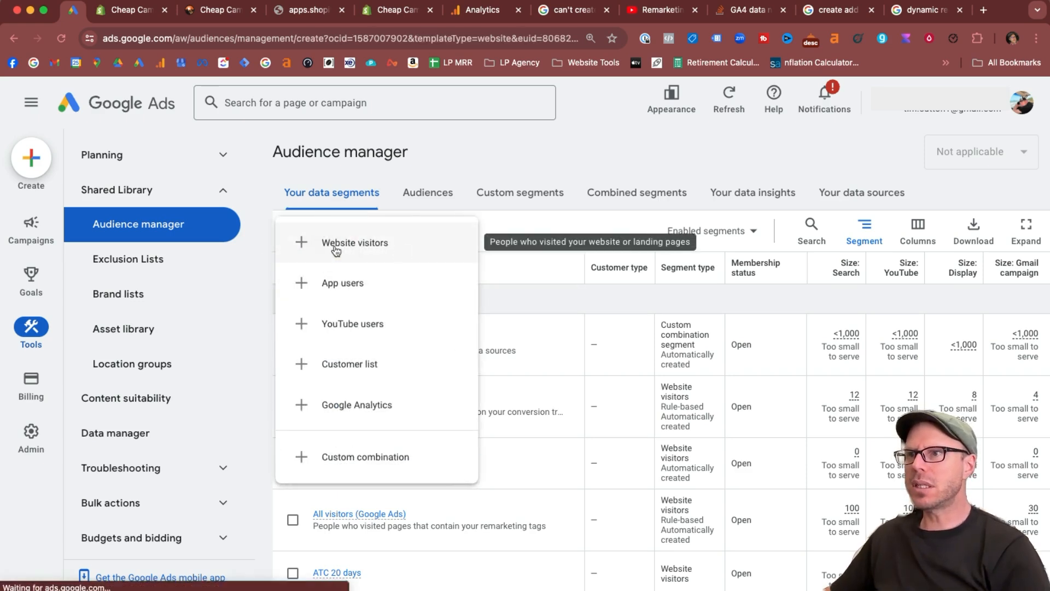
{"action": "left_click", "coordinate": [343, 188]}
{"action": "type", "text": "ATC 20 days"}
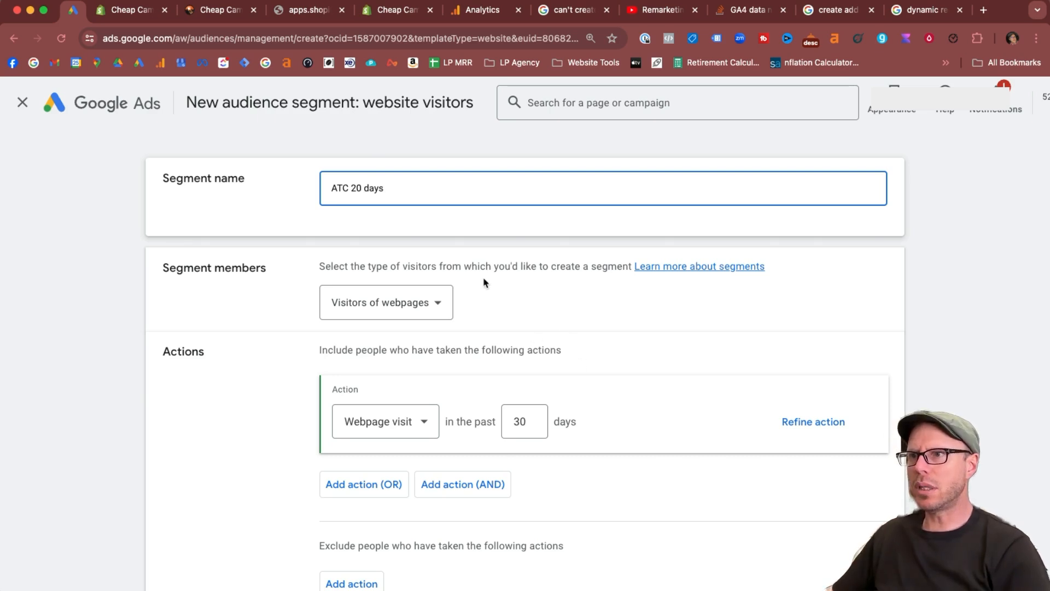
Set the segment members to visitors of a page with specific tags and include the Google Shopping App Add To Cart tag
{"action": "left_click", "coordinate": [432, 304]}
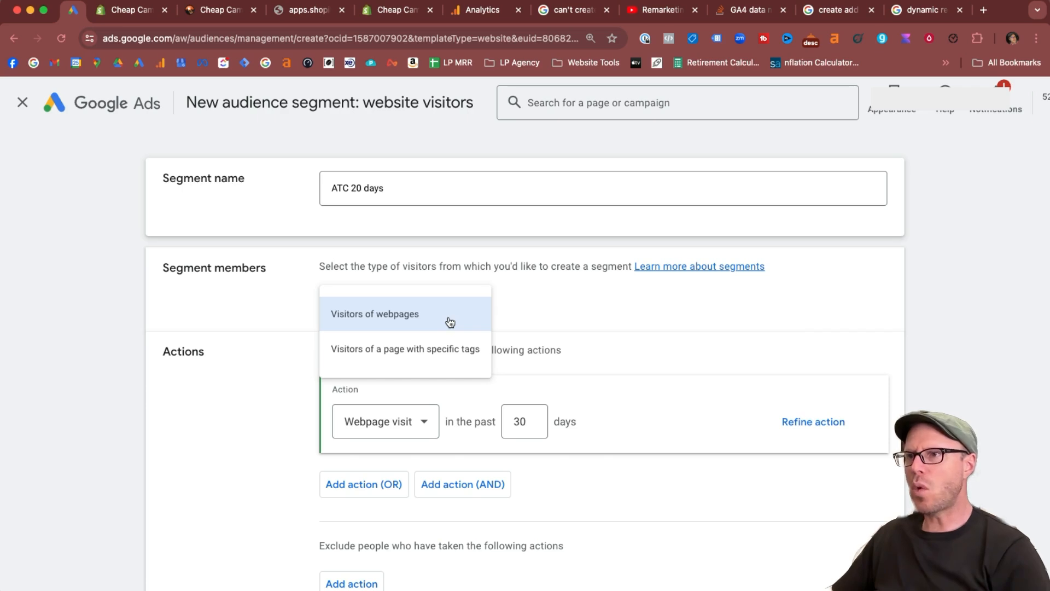
{"action": "left_click", "coordinate": [404, 355]}
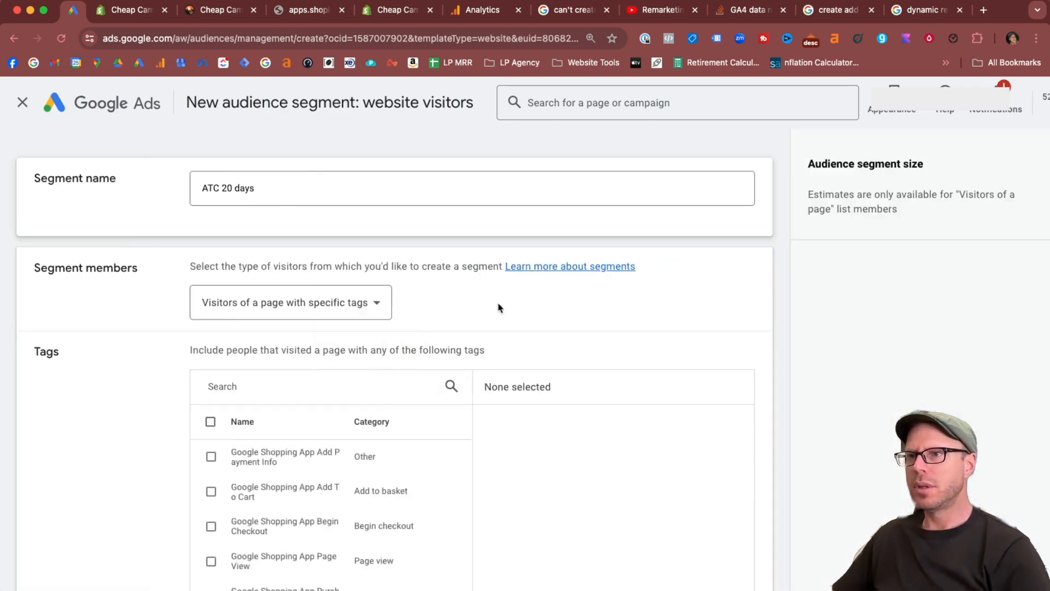
{"action": "scroll", "coordinate": [375, 335], "scroll_direction": "down", "scroll_amount": 3}
{"action": "scroll", "coordinate": [375, 335], "scroll_direction": "up", "scroll_amount": 2}
{"action": "scroll", "coordinate": [408, 435], "scroll_direction": "down", "scroll_amount": 1}
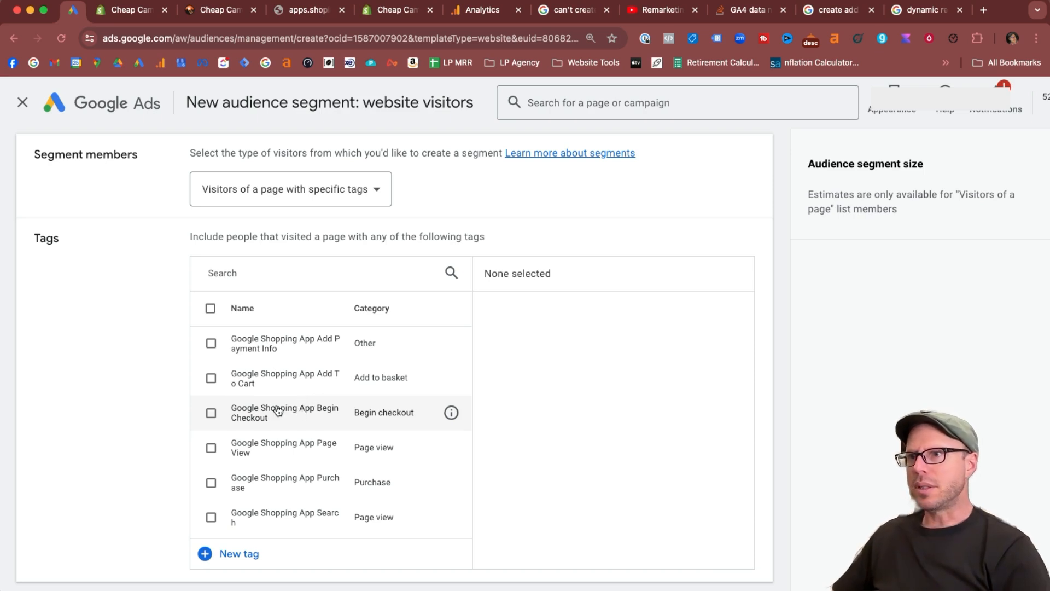
{"action": "left_click", "coordinate": [211, 379]}
{"action": "scroll", "coordinate": [336, 384], "scroll_direction": "down", "scroll_amount": 5}
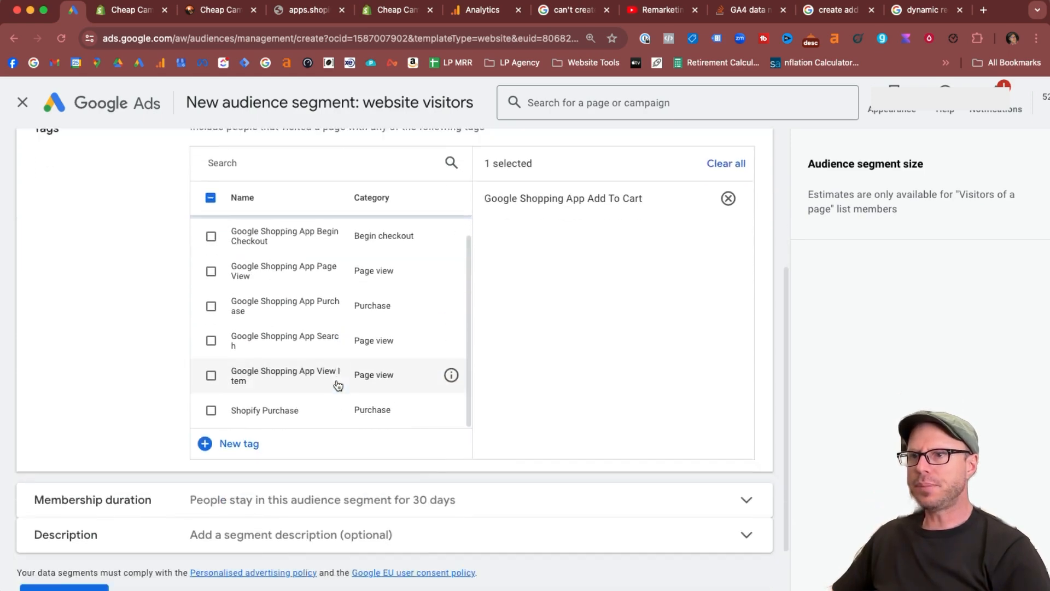
Set the segment's membership duration to 20 days
{"action": "left_click", "coordinate": [738, 435]}
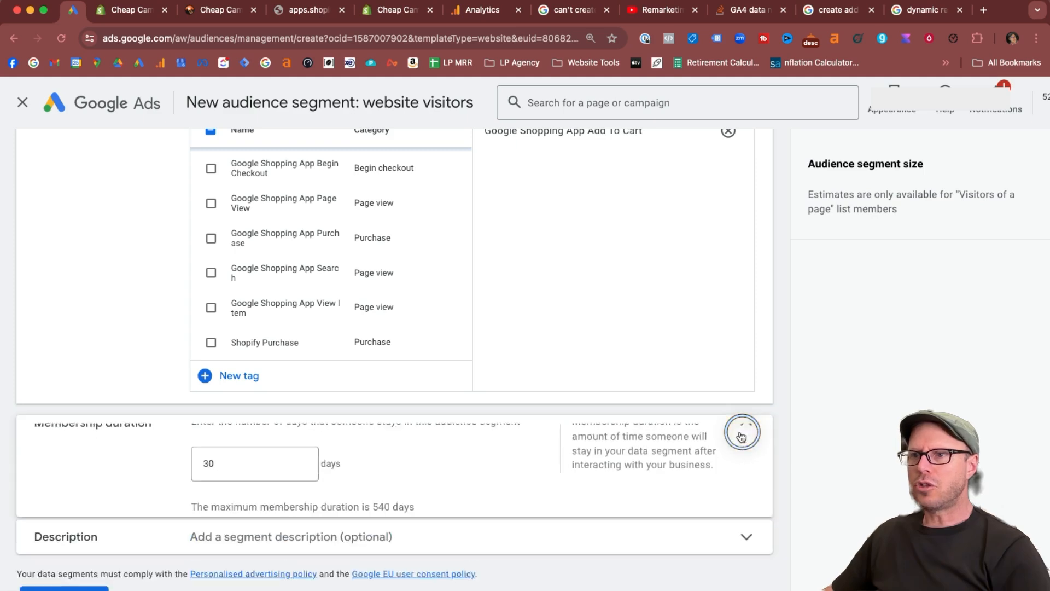
{"action": "scroll", "coordinate": [307, 448], "scroll_direction": "down", "scroll_amount": 2}
{"action": "double_click", "coordinate": [211, 413]}
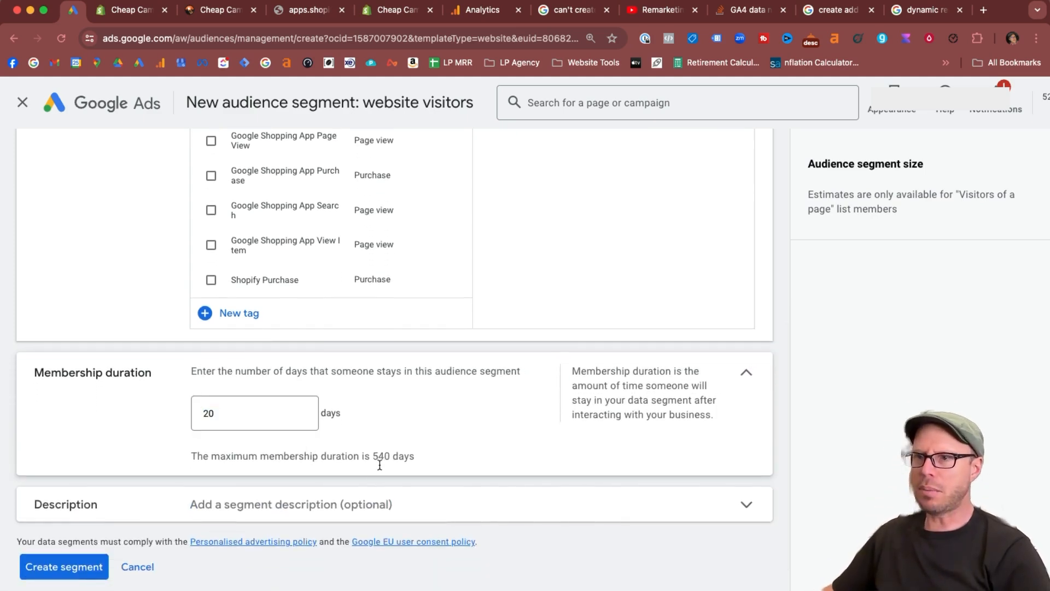
{"action": "left_click_drag", "start_coordinate": [375, 457], "coordinate": [525, 461]}
{"action": "left_click", "coordinate": [428, 437]}
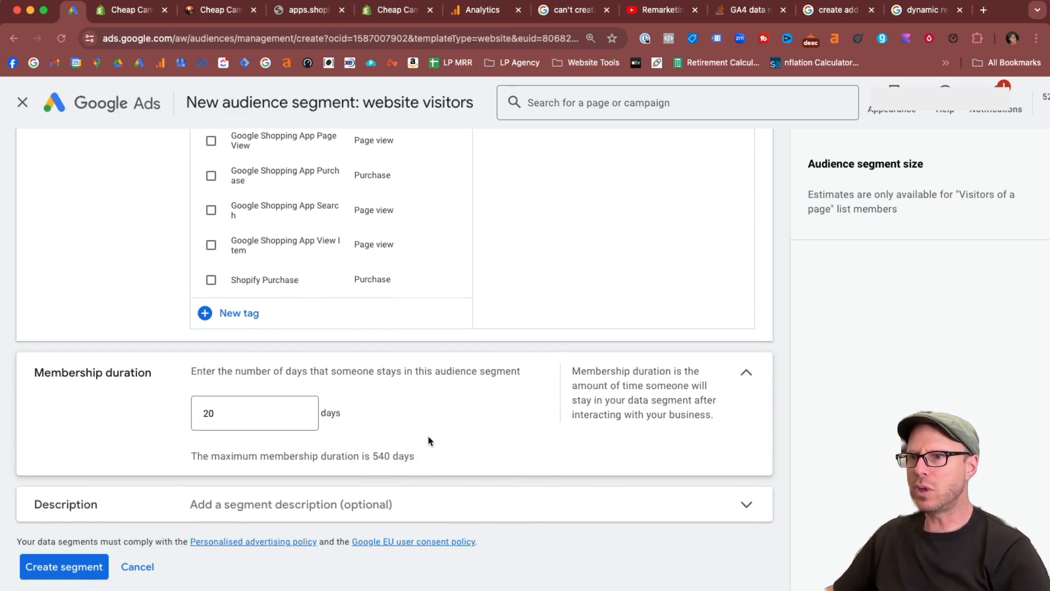
Leave the optional description empty and create the segment
{"action": "scroll", "coordinate": [483, 433], "scroll_direction": "down", "scroll_amount": 1}
{"action": "left_click", "coordinate": [622, 471]}
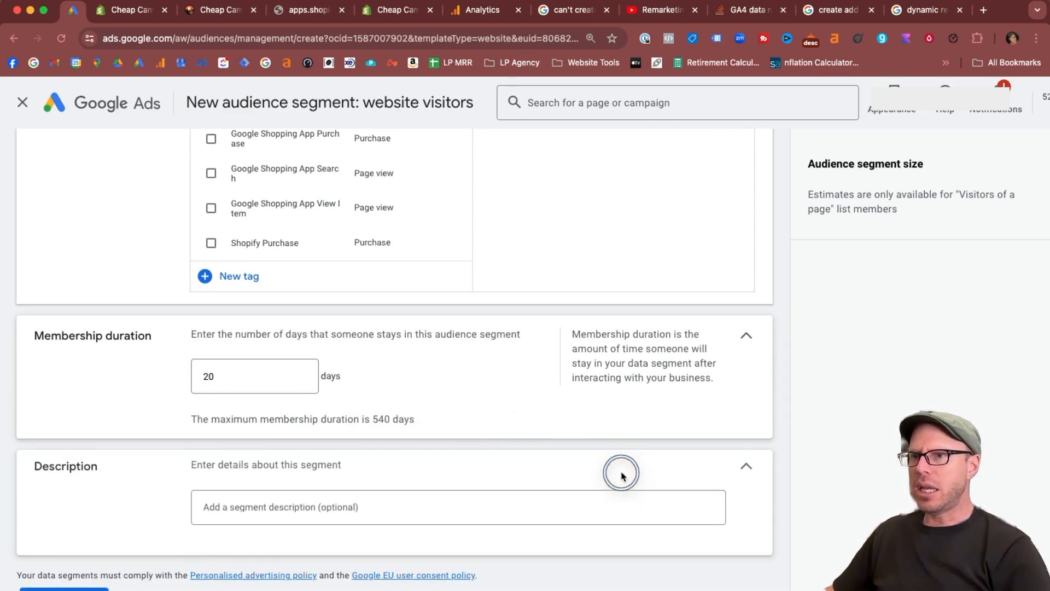
{"action": "scroll", "coordinate": [345, 411], "scroll_direction": "down", "scroll_amount": 2}
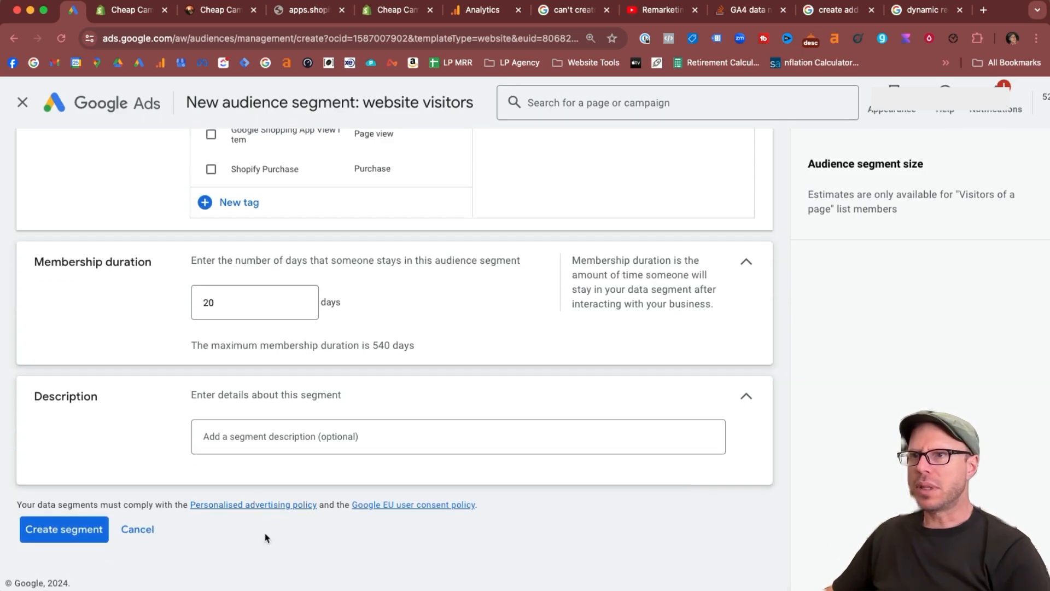
{"action": "left_click", "coordinate": [64, 528]}
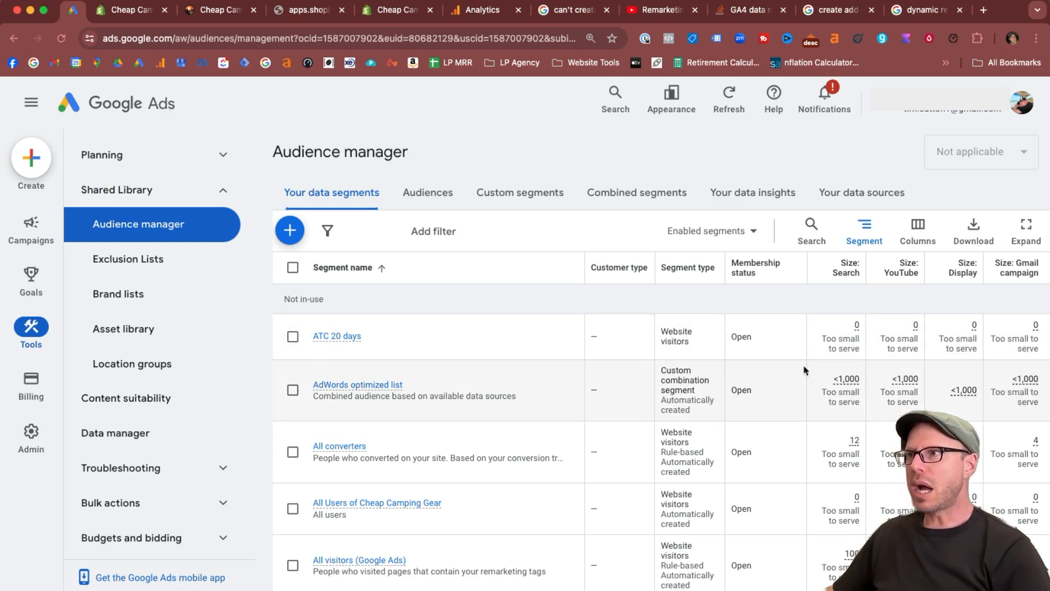
Examine the audience size columns and the ATC 20 days segment's reach on the Search and Display networks
{"action": "mouse_move", "coordinate": [846, 277]}
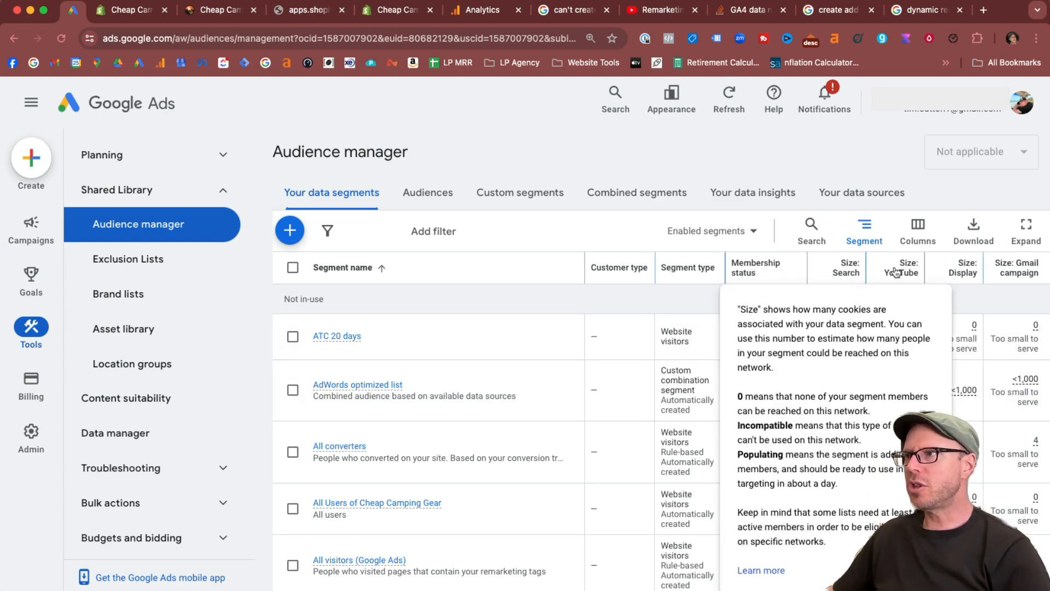
{"action": "mouse_move", "coordinate": [1026, 269]}
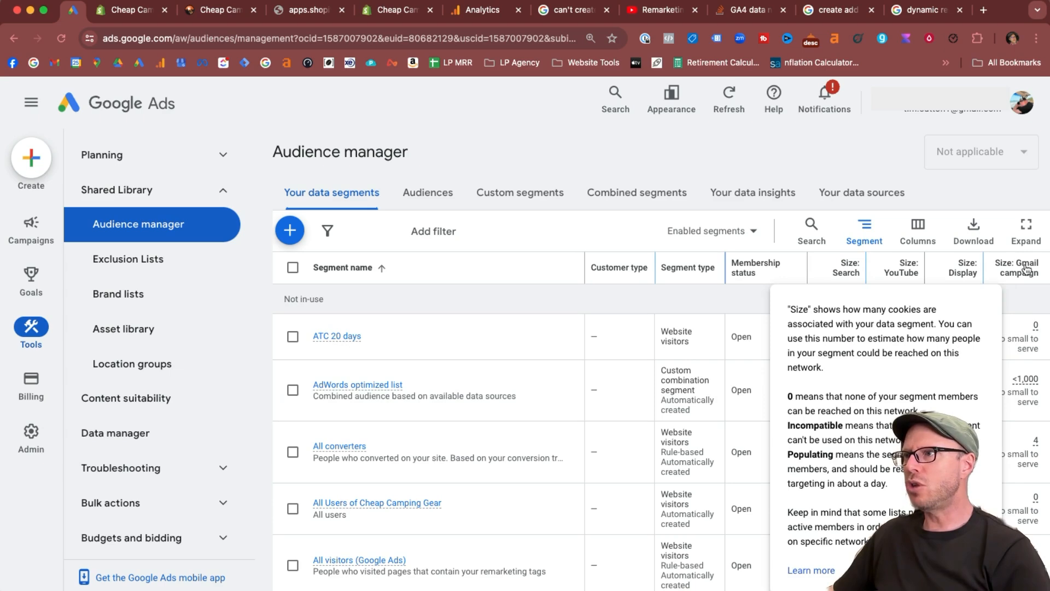
{"action": "mouse_move", "coordinate": [856, 330]}
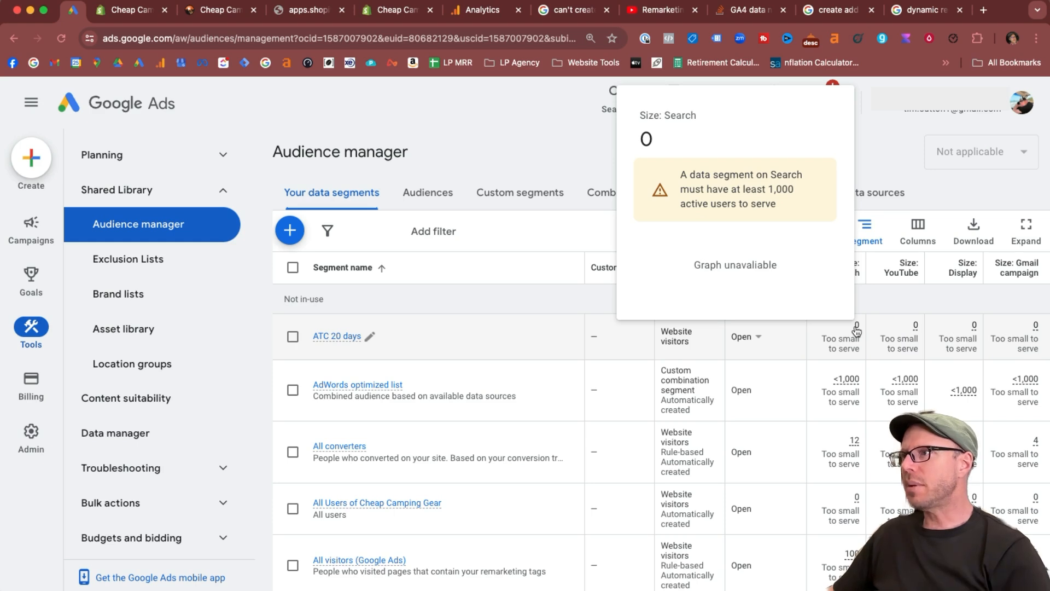
{"action": "mouse_move", "coordinate": [974, 328]}
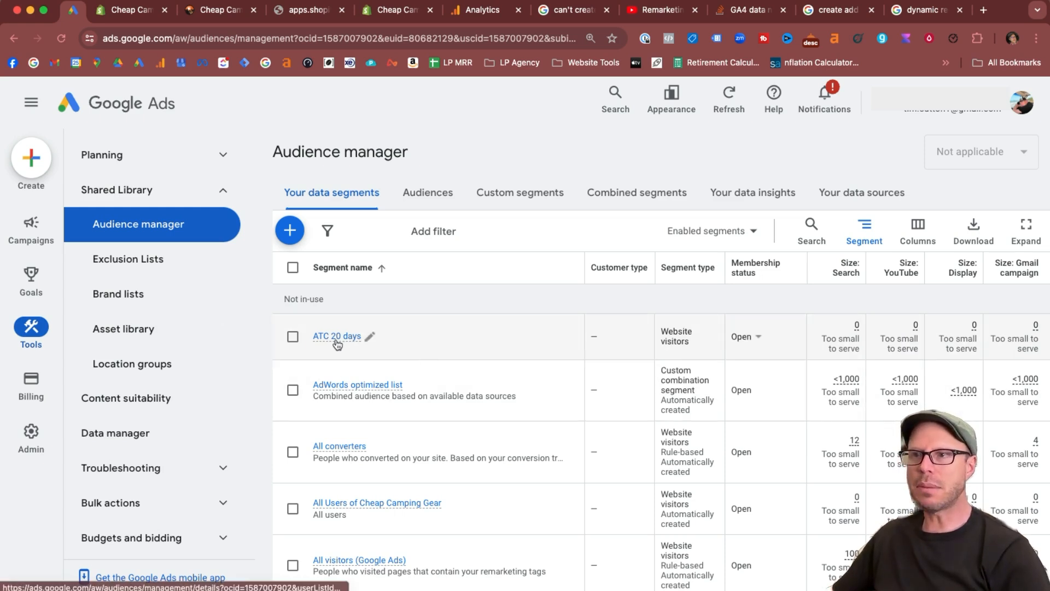
Start a new website visitors audience segment named Purchases 20 days
{"action": "left_click", "coordinate": [290, 232]}
{"action": "left_click", "coordinate": [350, 241]}
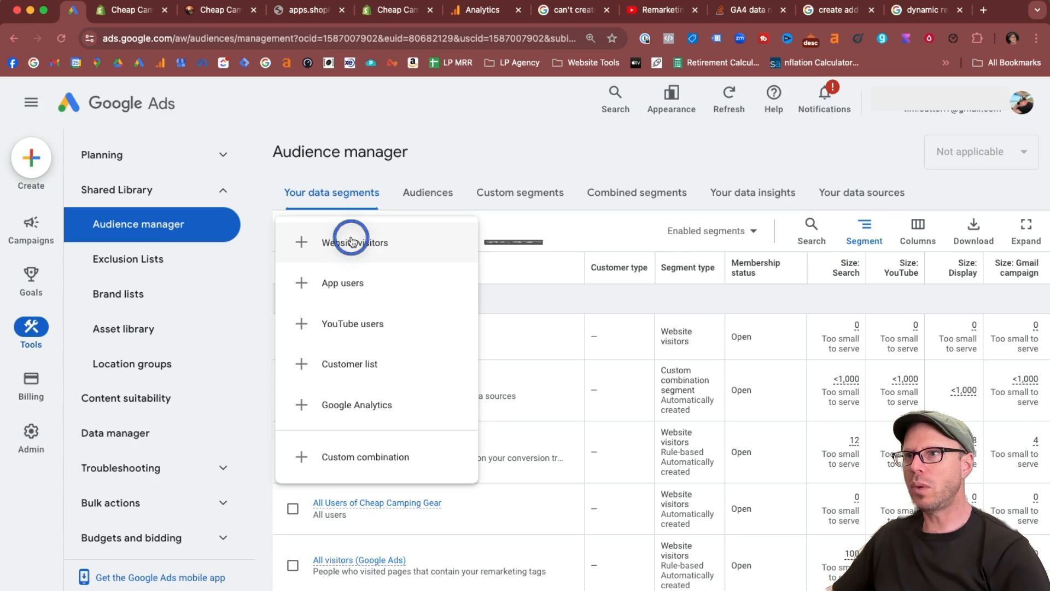
{"action": "left_click", "coordinate": [397, 195]}
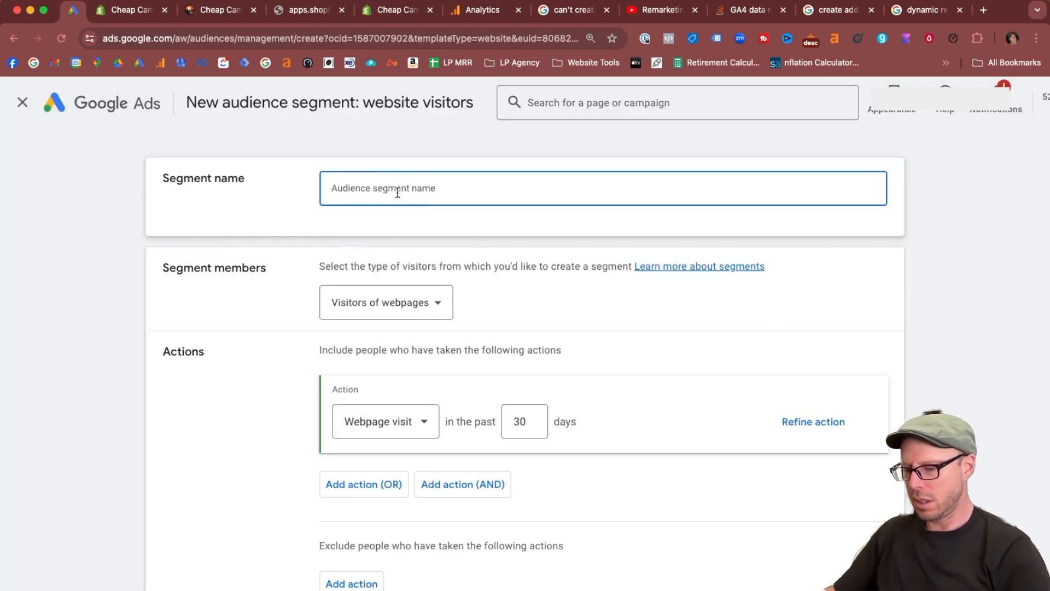
{"action": "type", "text": "Purchases 20"}
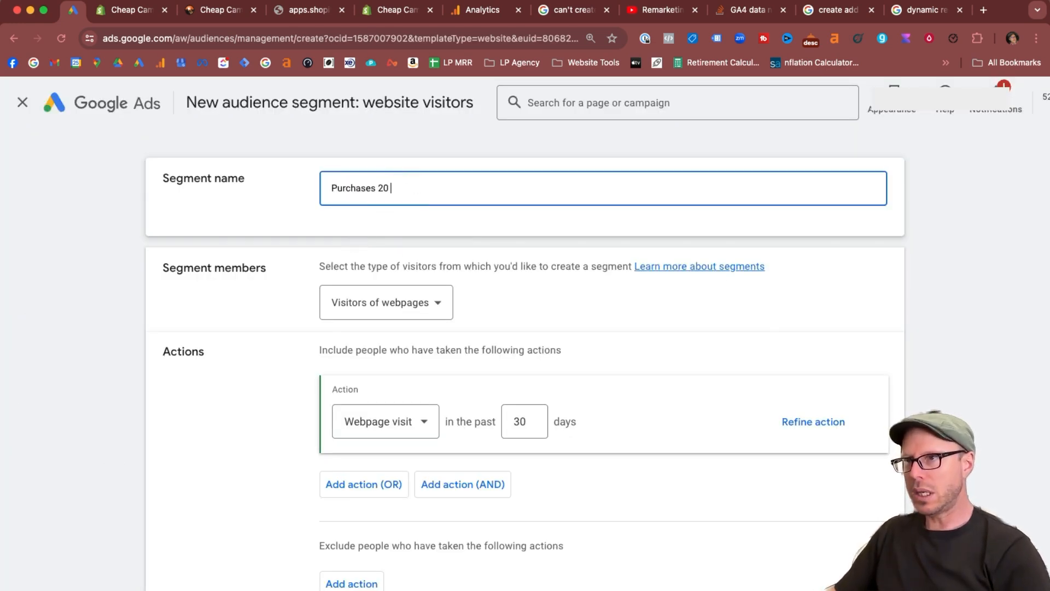
{"action": "type", "text": " days"}
Set the segment members to visitors of a page with specific tags, including the Google Shopping App Purchase and Shopify Purchase tags
{"action": "left_click", "coordinate": [386, 302]}
{"action": "left_click", "coordinate": [432, 350]}
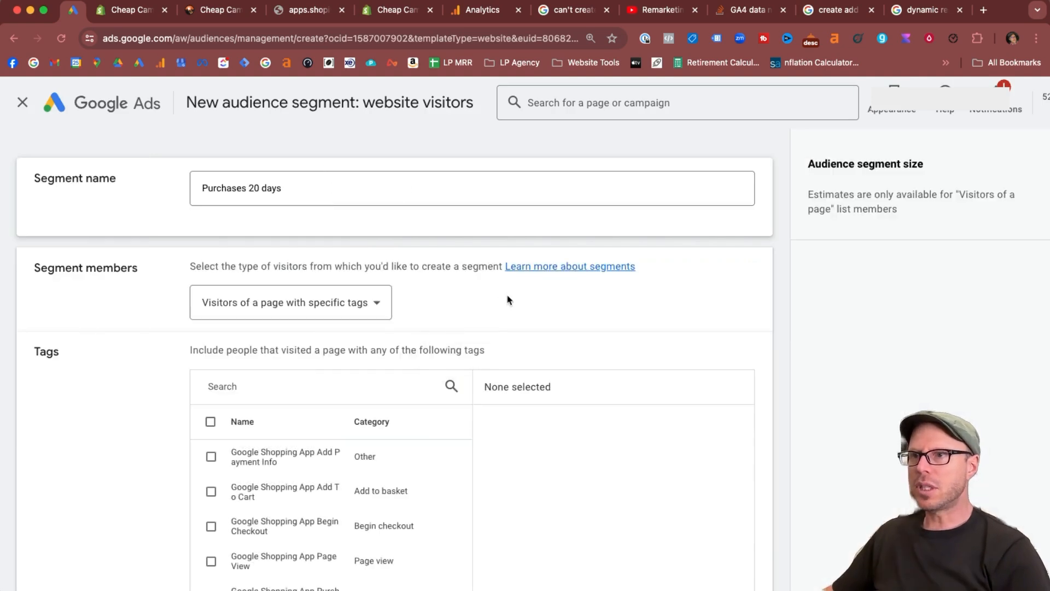
{"action": "scroll", "coordinate": [507, 300], "scroll_direction": "down", "scroll_amount": 5}
{"action": "scroll", "coordinate": [328, 345], "scroll_direction": "down", "scroll_amount": 3}
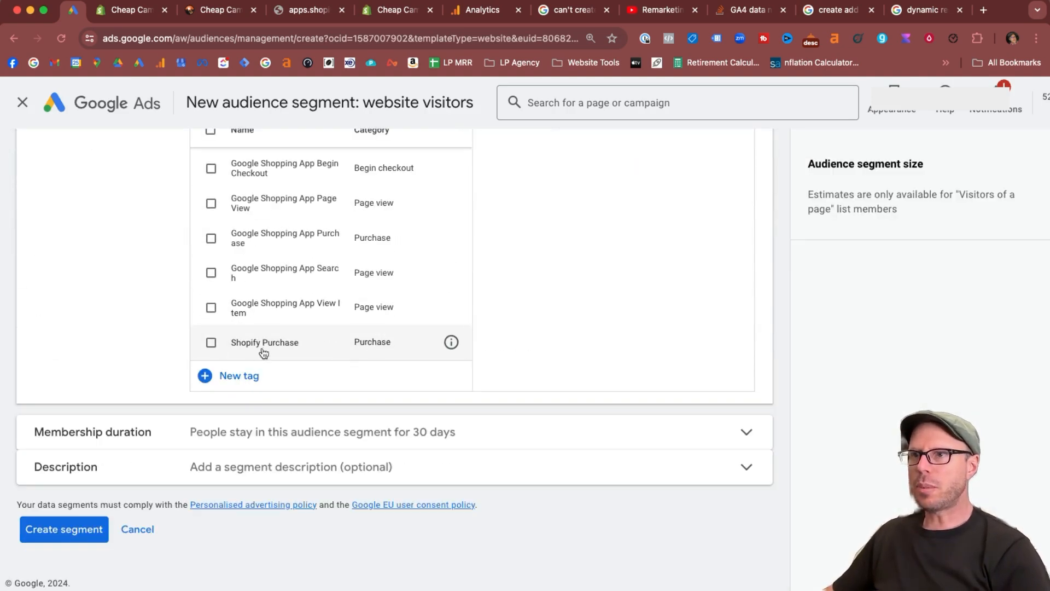
{"action": "left_click", "coordinate": [224, 239]}
{"action": "left_click", "coordinate": [212, 341]}
Set the purchase segment's membership duration to 20 days and create the segment
{"action": "left_click", "coordinate": [739, 430]}
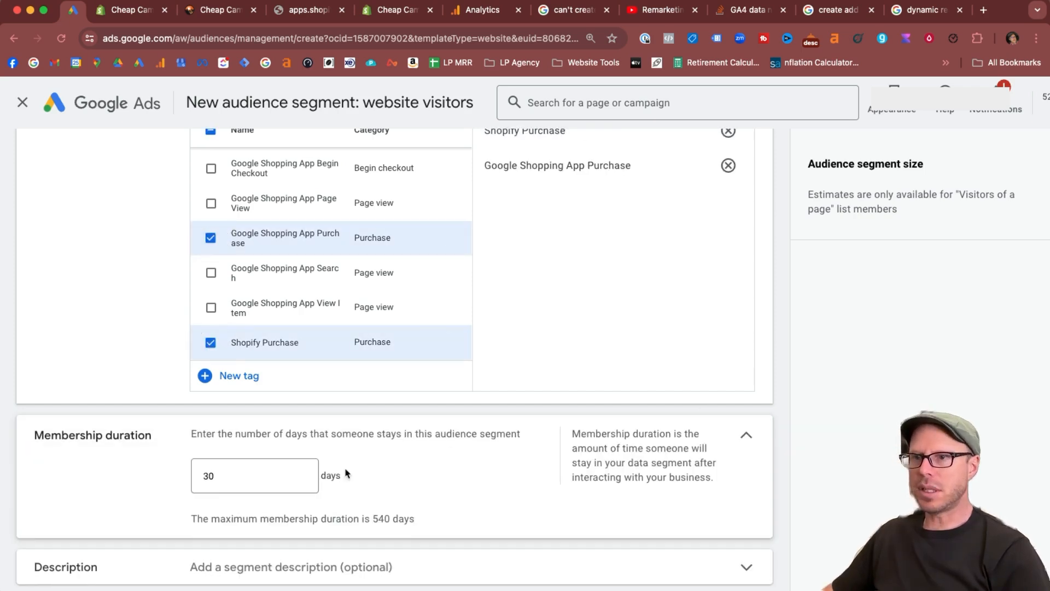
{"action": "double_click", "coordinate": [249, 476]}
{"action": "type", "text": "20"}
{"action": "left_click", "coordinate": [736, 436]}
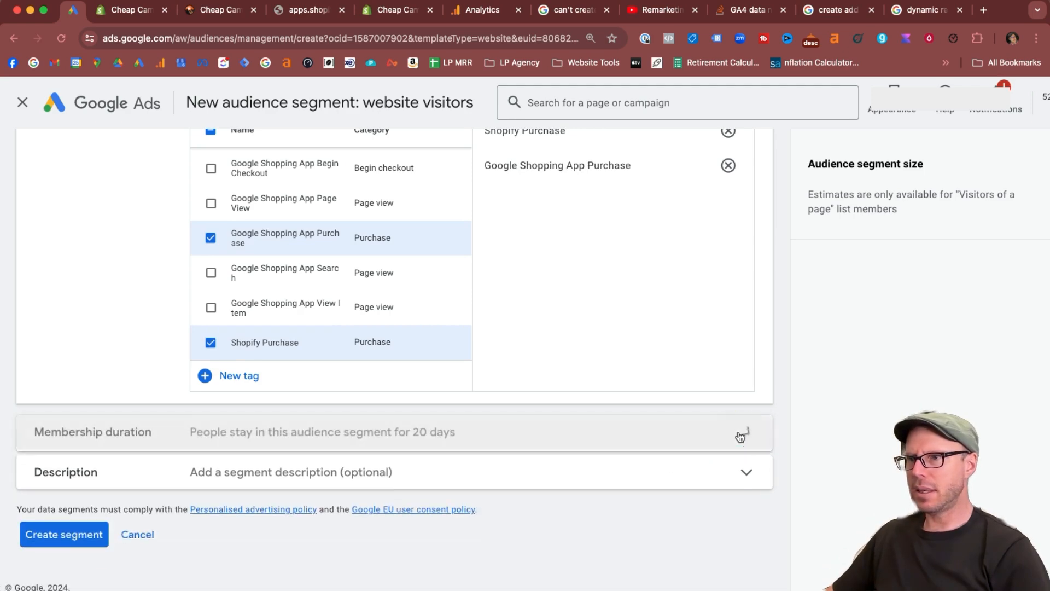
{"action": "left_click", "coordinate": [60, 532]}
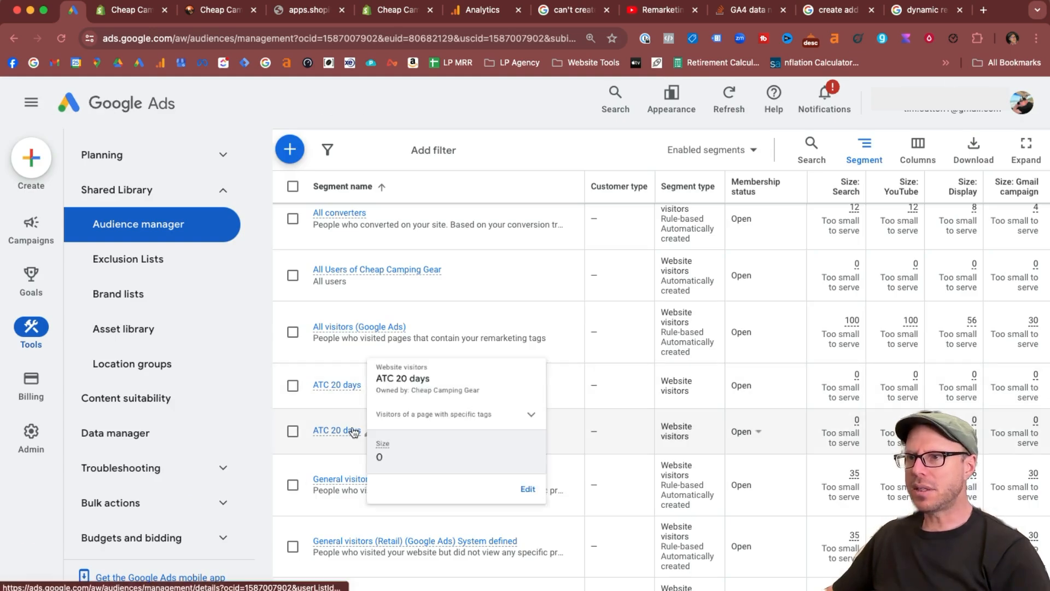
Rename the second of the two ATC 20 days segments to ATC 20 days G&Y App
{"action": "mouse_move", "coordinate": [339, 390]}
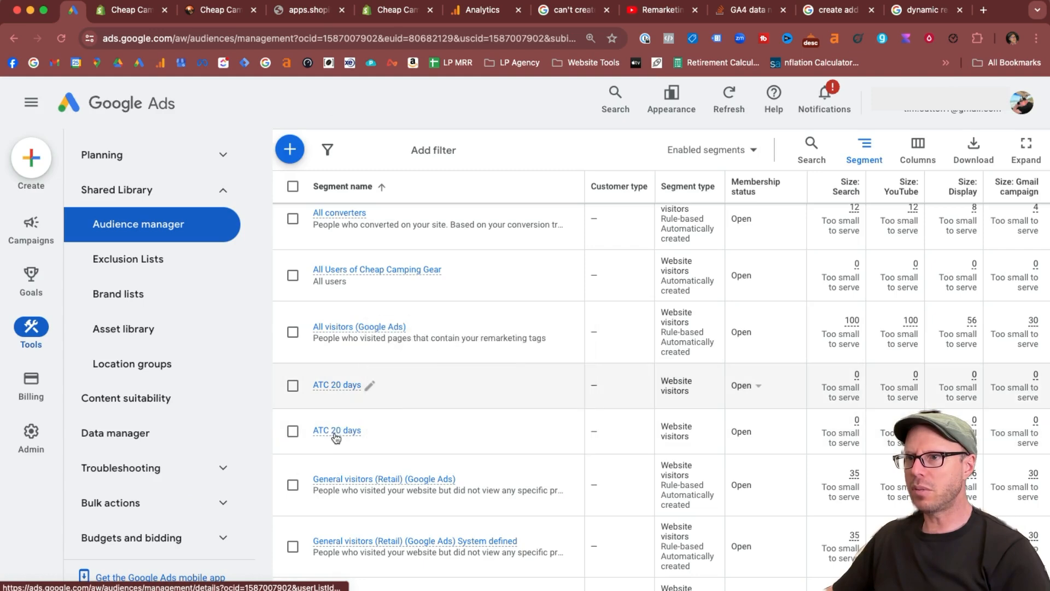
{"action": "mouse_move", "coordinate": [336, 436]}
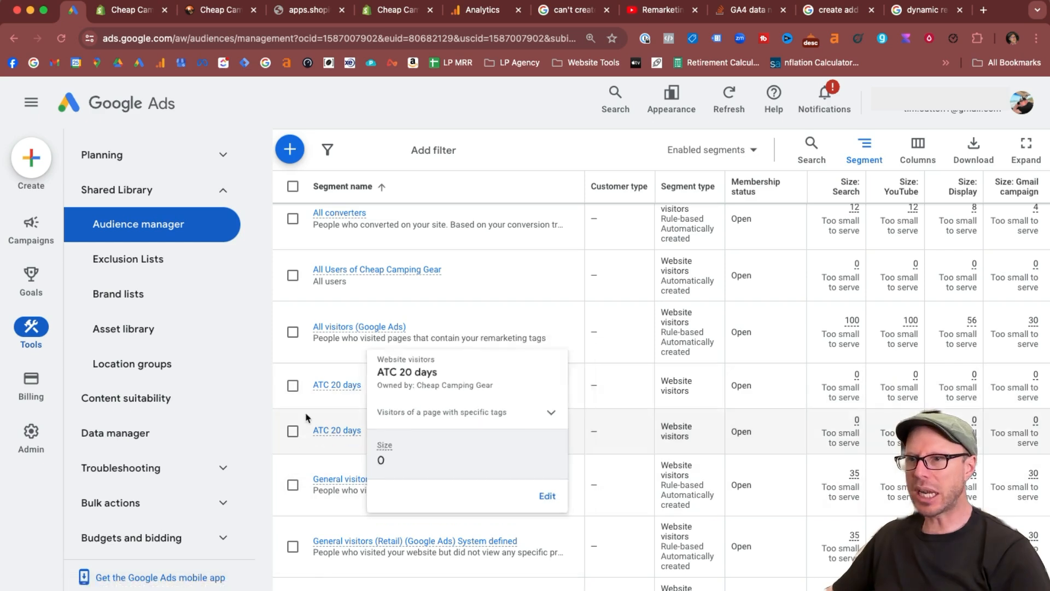
{"action": "left_click", "coordinate": [371, 431]}
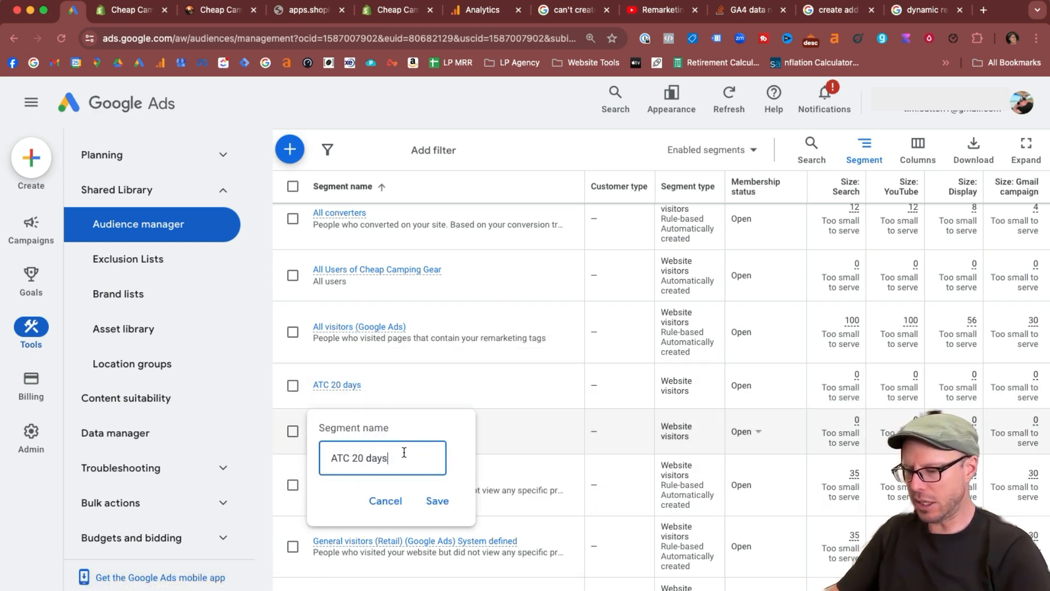
{"action": "type", "text": "G"}
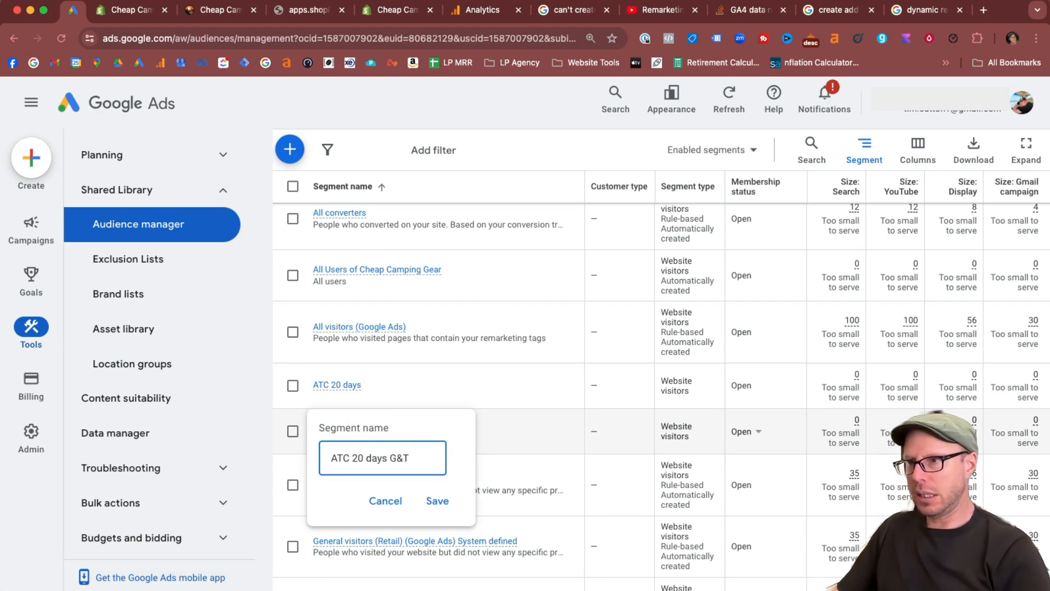
{"action": "type", "text": "&Y App"}
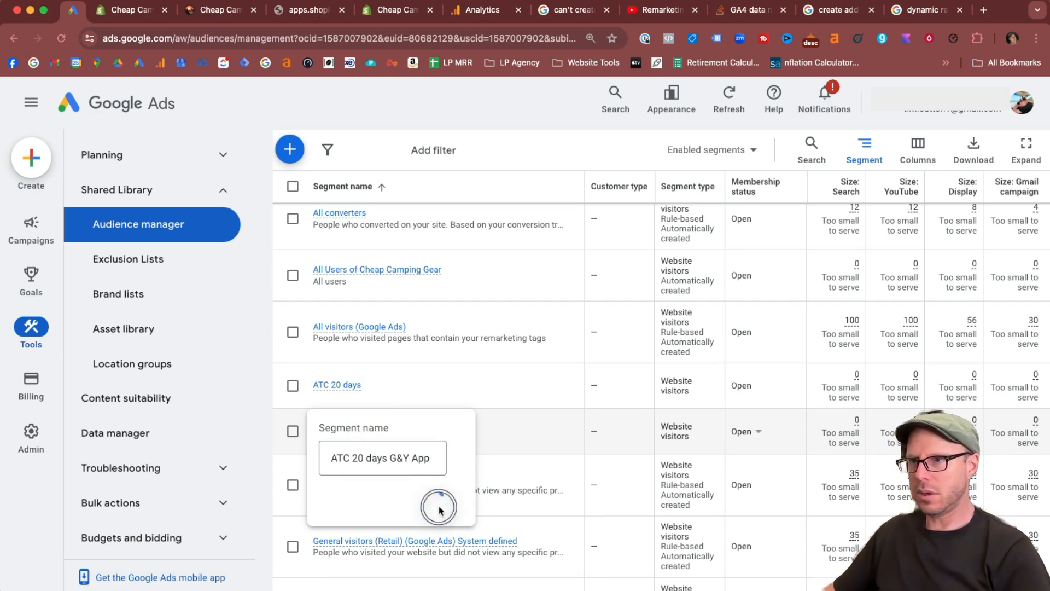
{"action": "key", "text": "Return"}
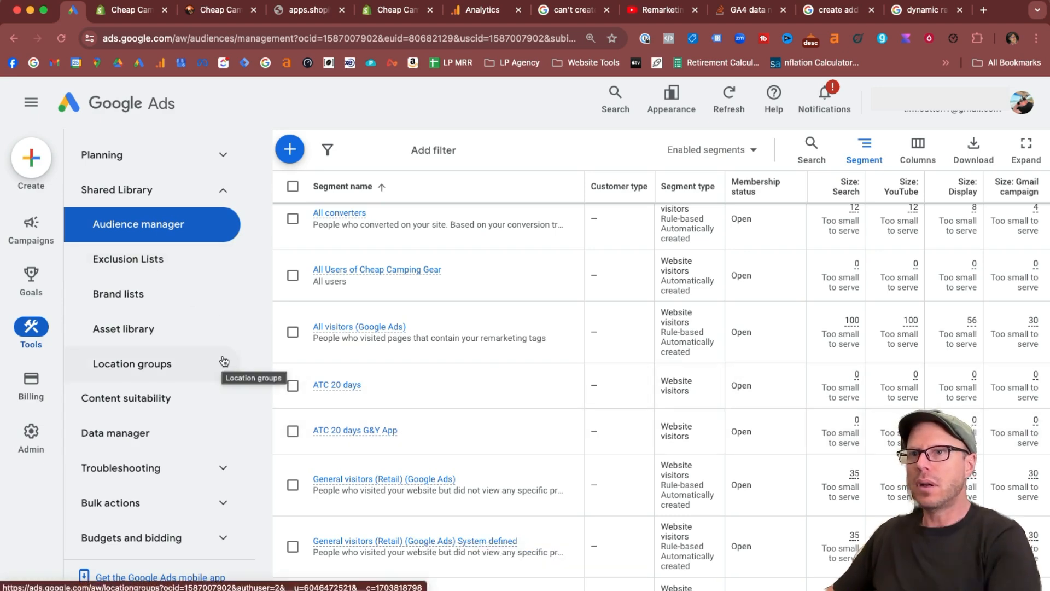
Start a new campaign with the Sales objective and keep the account-default Purchases conversion goal
{"action": "mouse_move", "coordinate": [38, 245]}
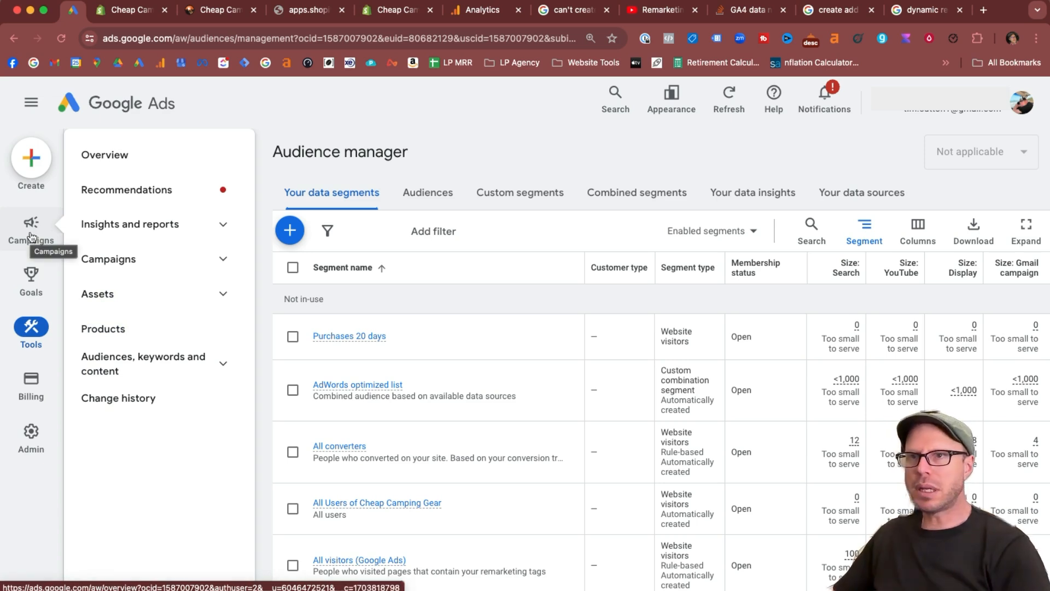
{"action": "left_click", "coordinate": [32, 158]}
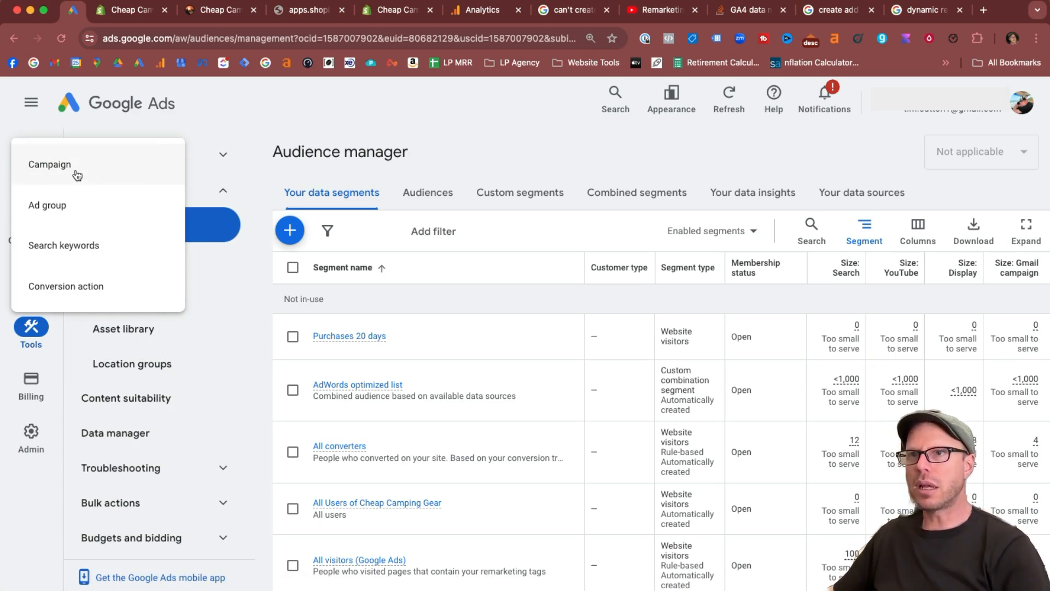
{"action": "left_click", "coordinate": [52, 161]}
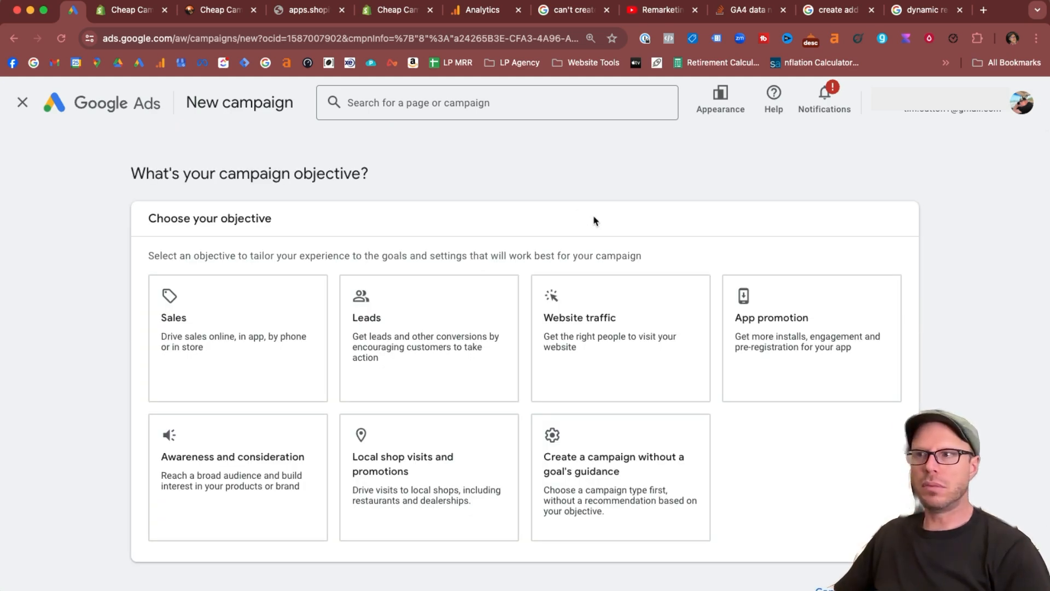
{"action": "left_click", "coordinate": [163, 327]}
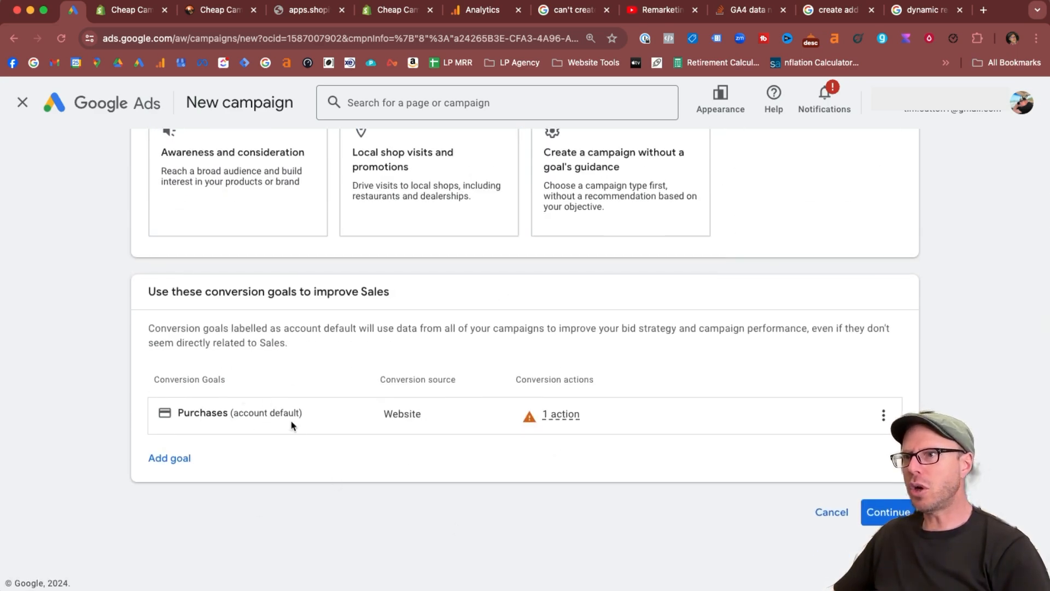
{"action": "scroll", "coordinate": [99, 289], "scroll_direction": "up", "scroll_amount": 1}
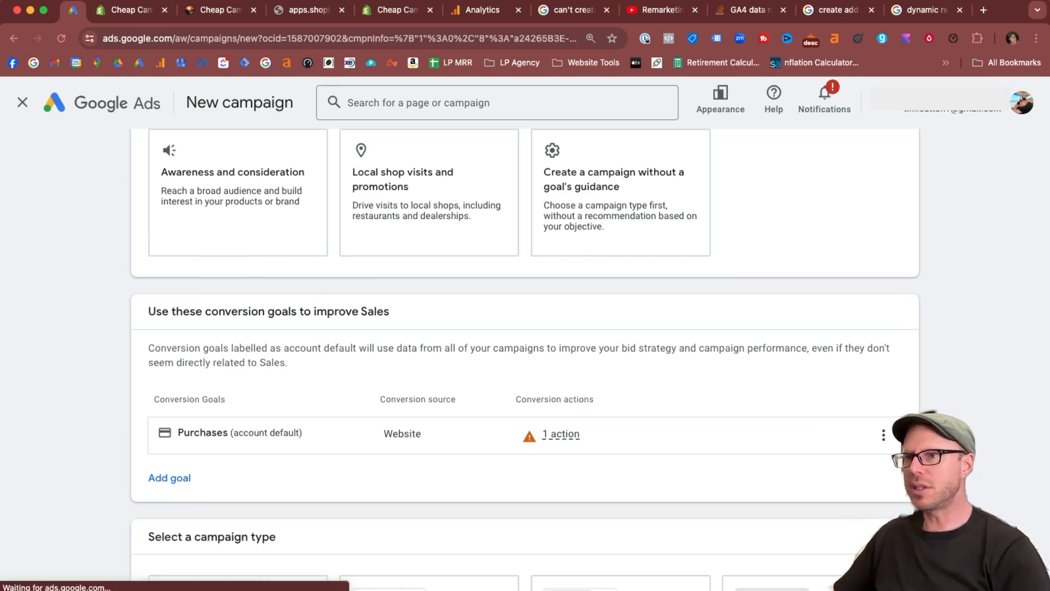
{"action": "scroll", "coordinate": [535, 382], "scroll_direction": "down", "scroll_amount": 3}
{"action": "scroll", "coordinate": [535, 382], "scroll_direction": "up", "scroll_amount": 1}
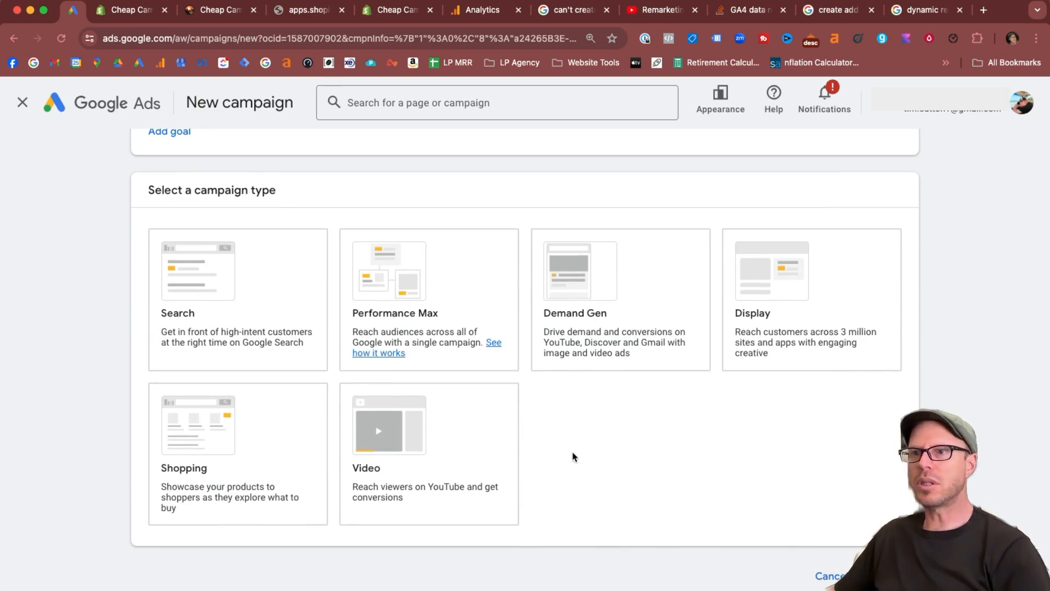
{"action": "left_click", "coordinate": [213, 280]}
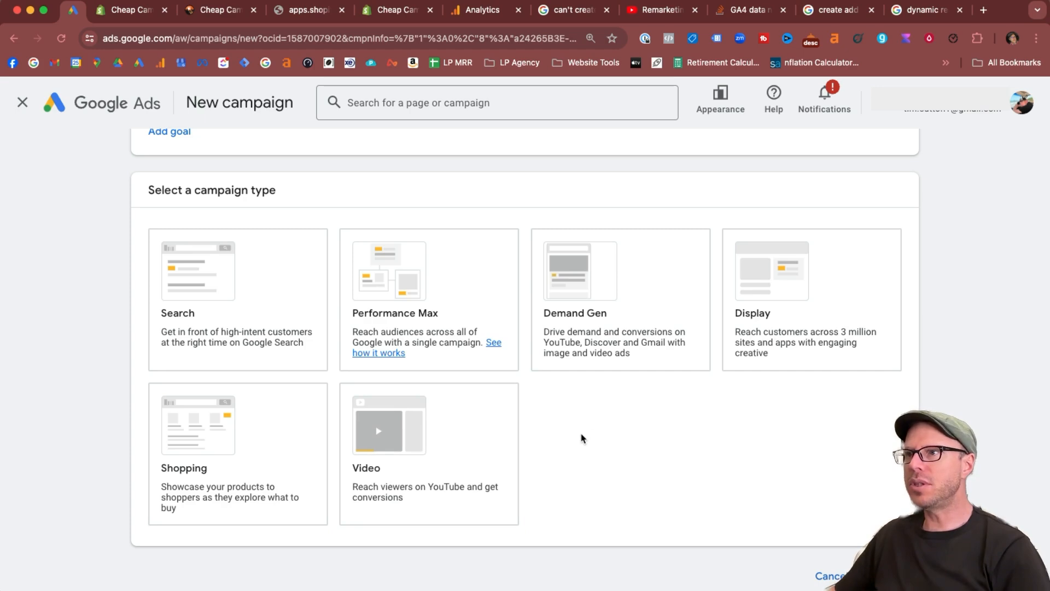
{"action": "left_click", "coordinate": [282, 461]}
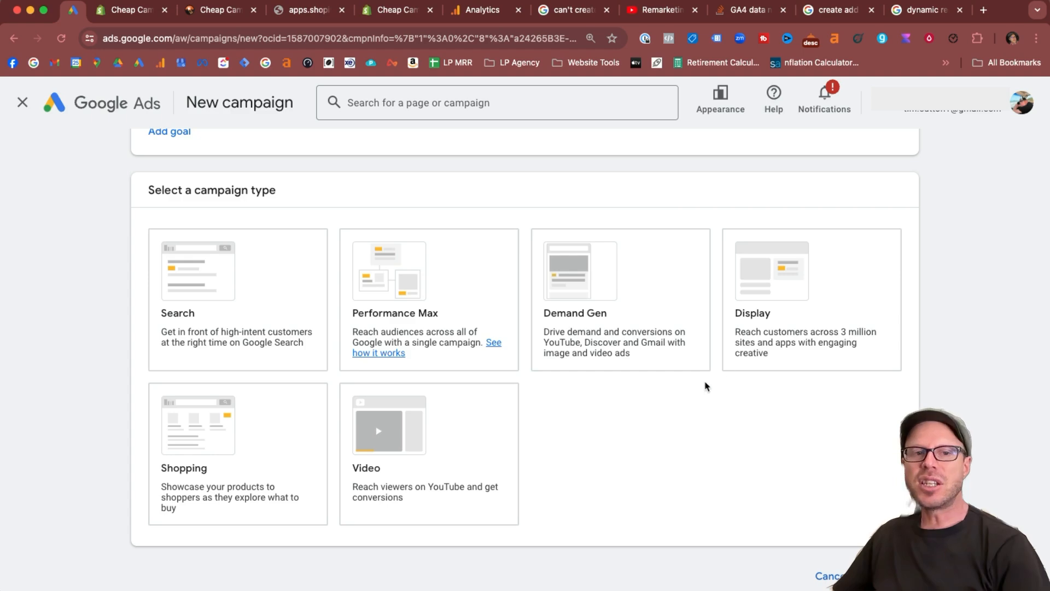
{"action": "left_click", "coordinate": [794, 320]}
{"action": "left_click", "coordinate": [245, 440]}
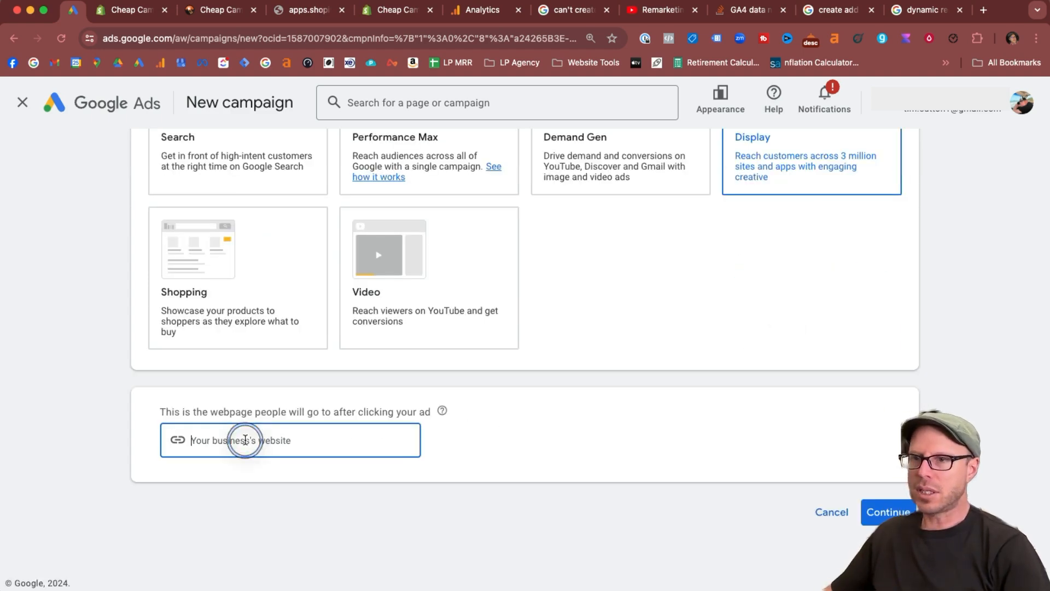
{"action": "type", "text": "https://"}
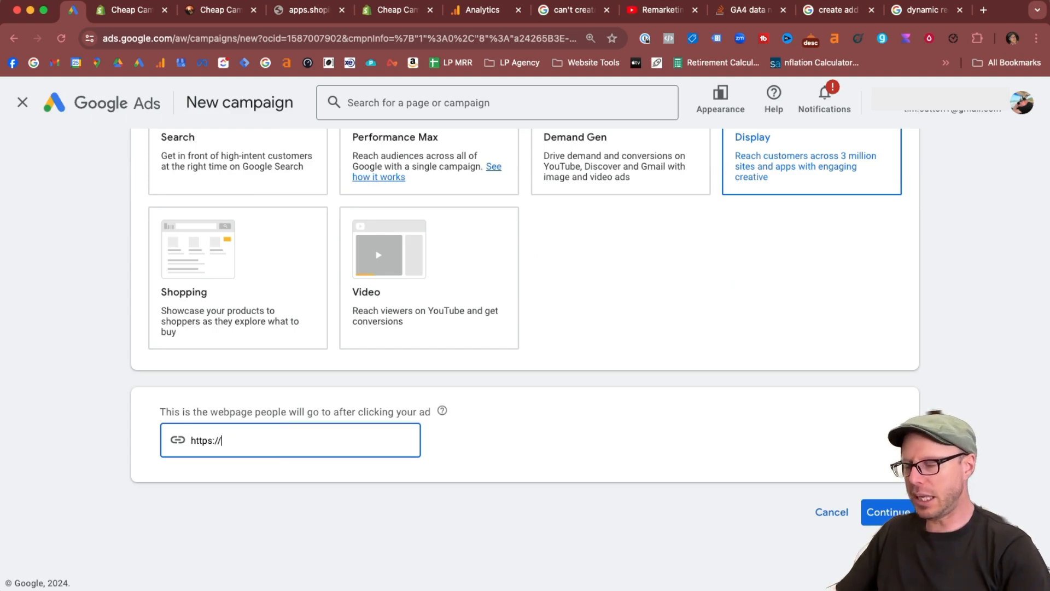
{"action": "type", "text": "cheapcampinggear.net"}
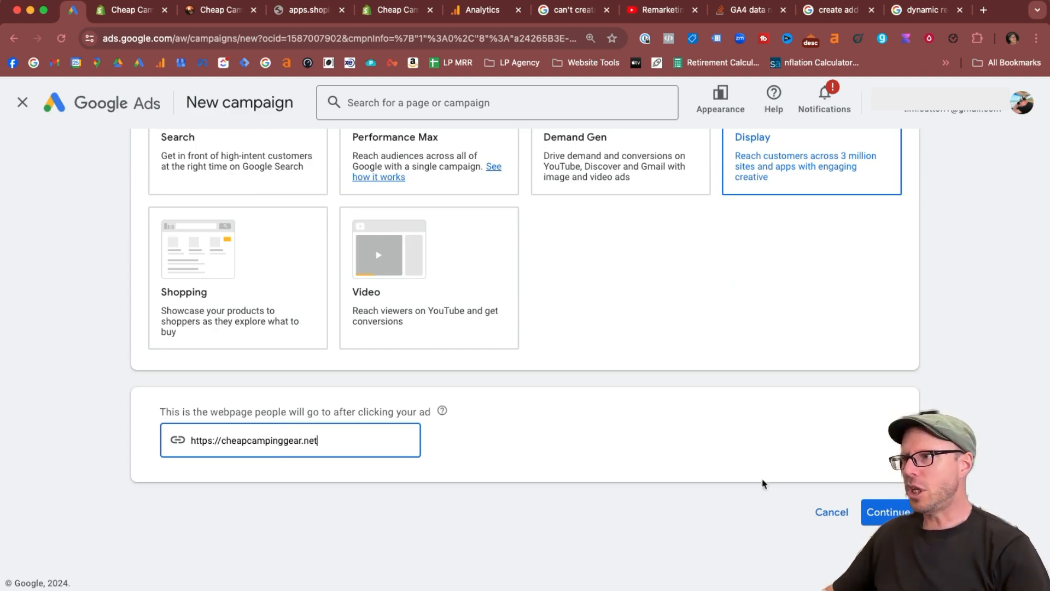
Name the campaign Test-DR and continue to the campaign settings
{"action": "left_click", "coordinate": [885, 514]}
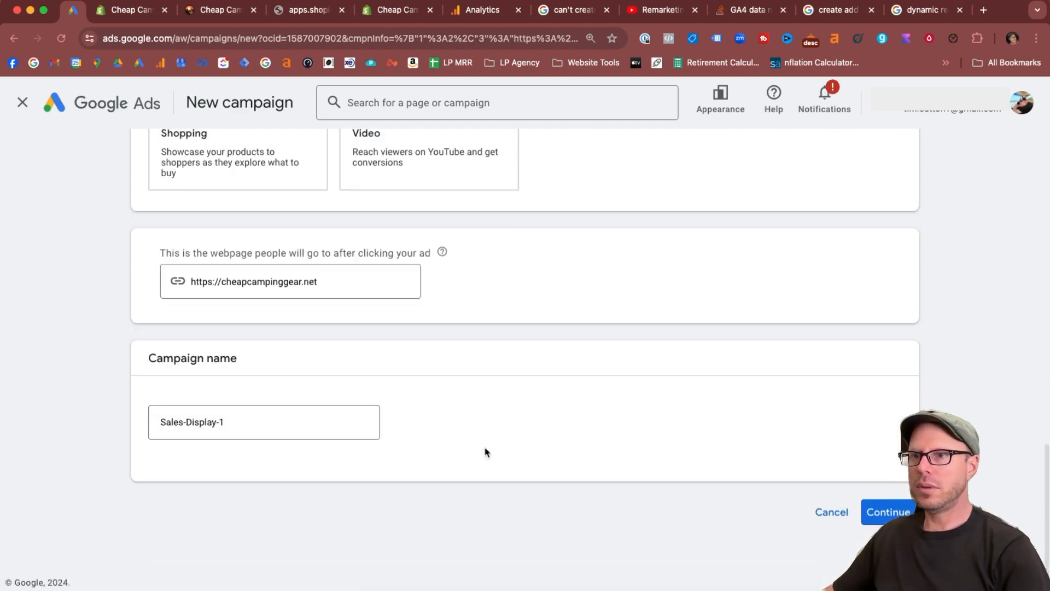
{"action": "triple_click", "coordinate": [191, 420]}
{"action": "type", "text": "Test-DR"}
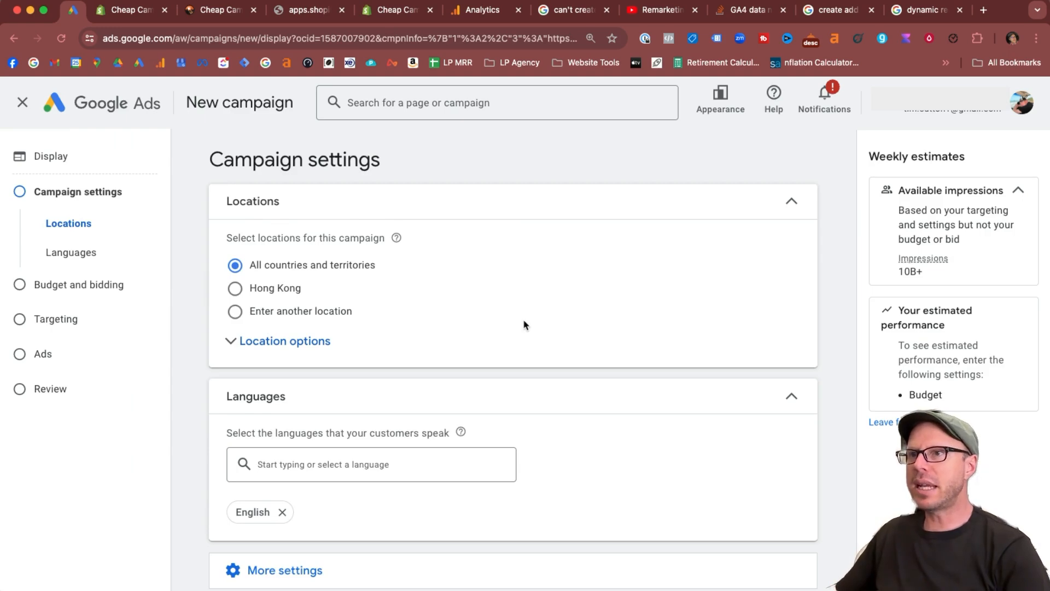
Target only the United States and limit the location options to people present in or regularly in the included locations
{"action": "left_click", "coordinate": [236, 312]}
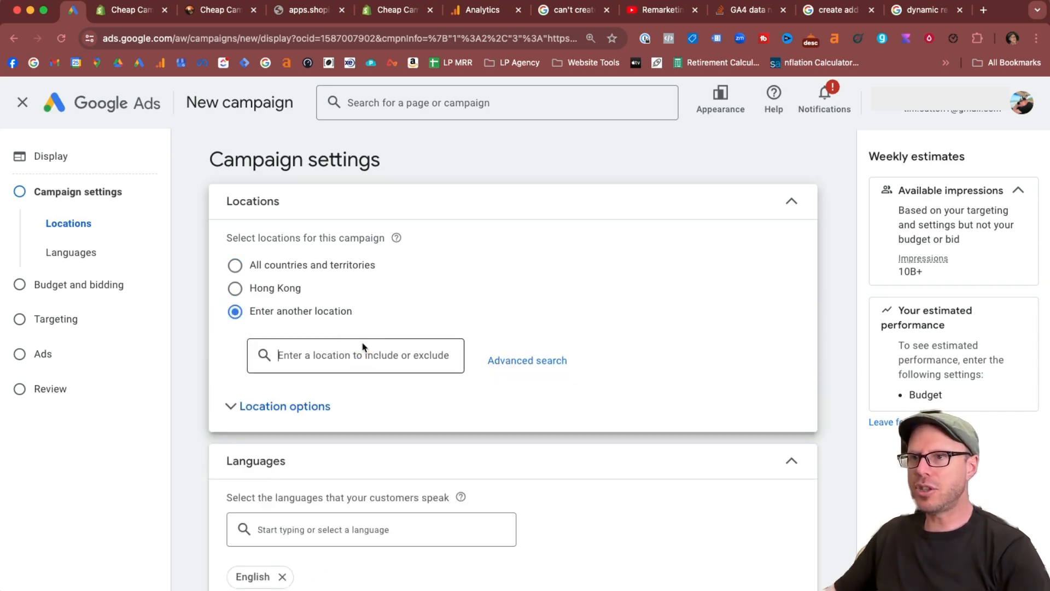
{"action": "type", "text": "uni"}
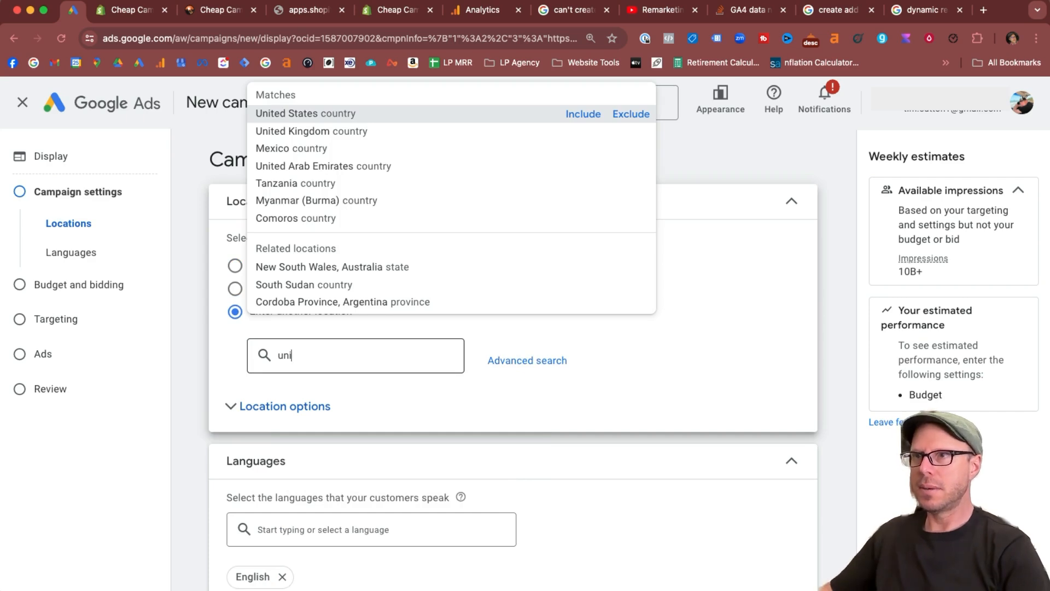
{"action": "left_click", "coordinate": [580, 113]}
{"action": "scroll", "coordinate": [451, 331], "scroll_direction": "down", "scroll_amount": 2}
{"action": "left_click", "coordinate": [270, 416]}
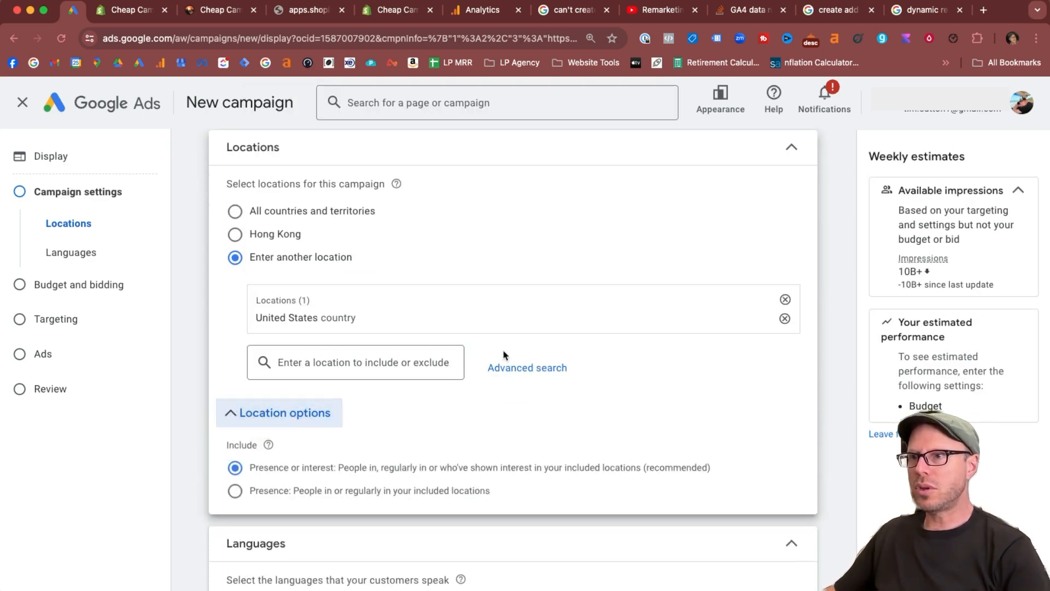
{"action": "scroll", "coordinate": [504, 355], "scroll_direction": "down", "scroll_amount": 2}
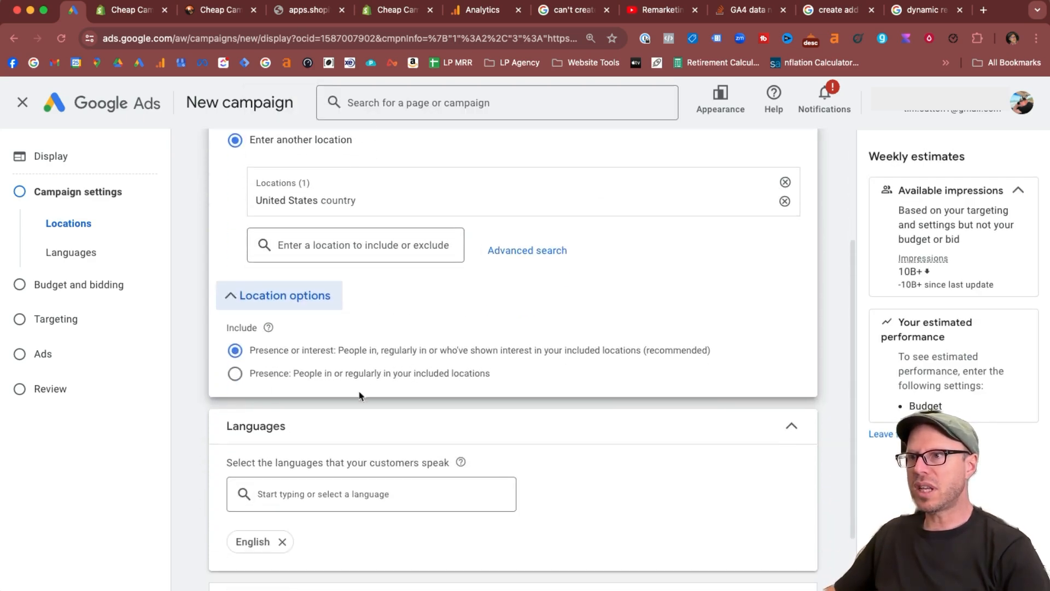
{"action": "left_click", "coordinate": [286, 373]}
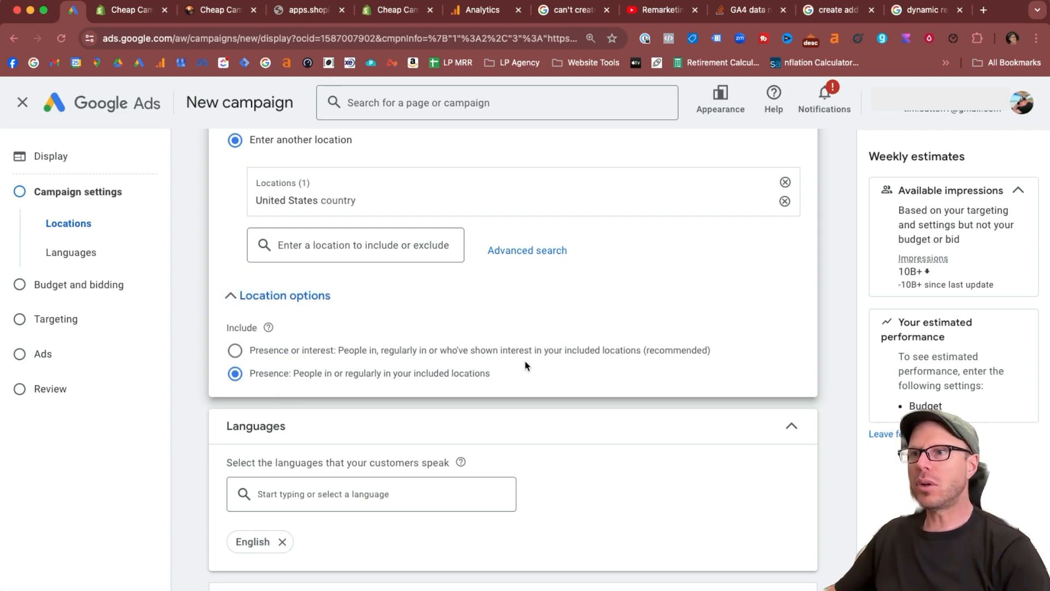
Remove English from the campaign languages so that all languages are targeted
{"action": "scroll", "coordinate": [527, 366], "scroll_direction": "down", "scroll_amount": 2}
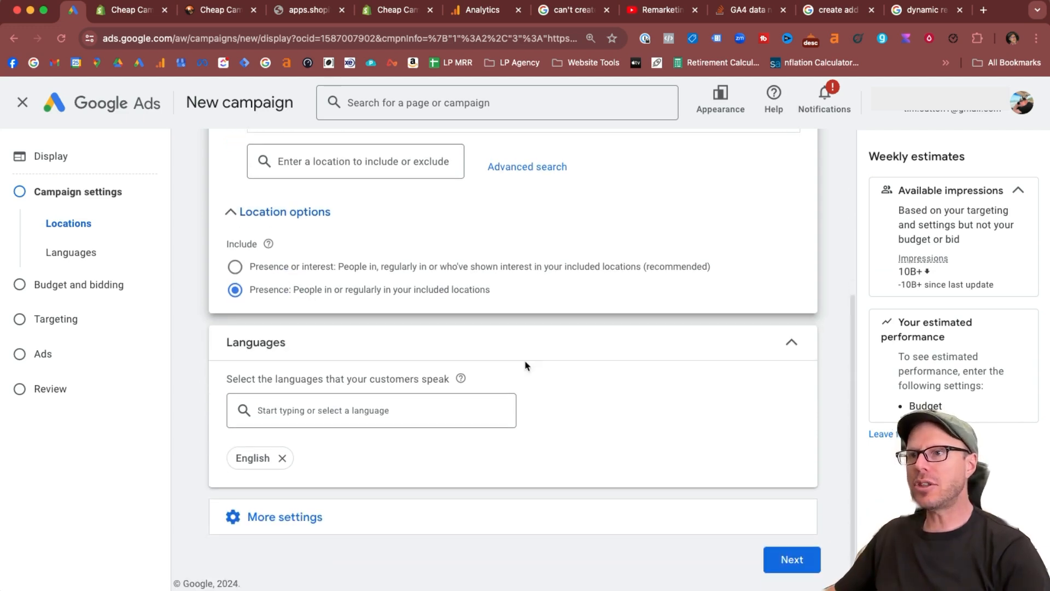
{"action": "left_click", "coordinate": [281, 458]}
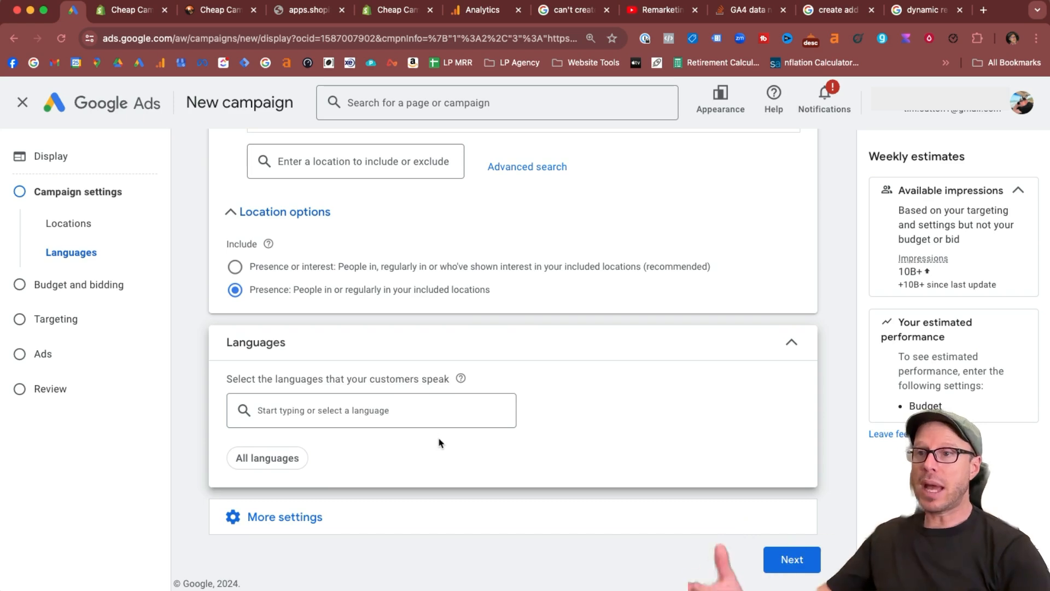
{"action": "scroll", "coordinate": [410, 489], "scroll_direction": "down", "scroll_amount": 1}
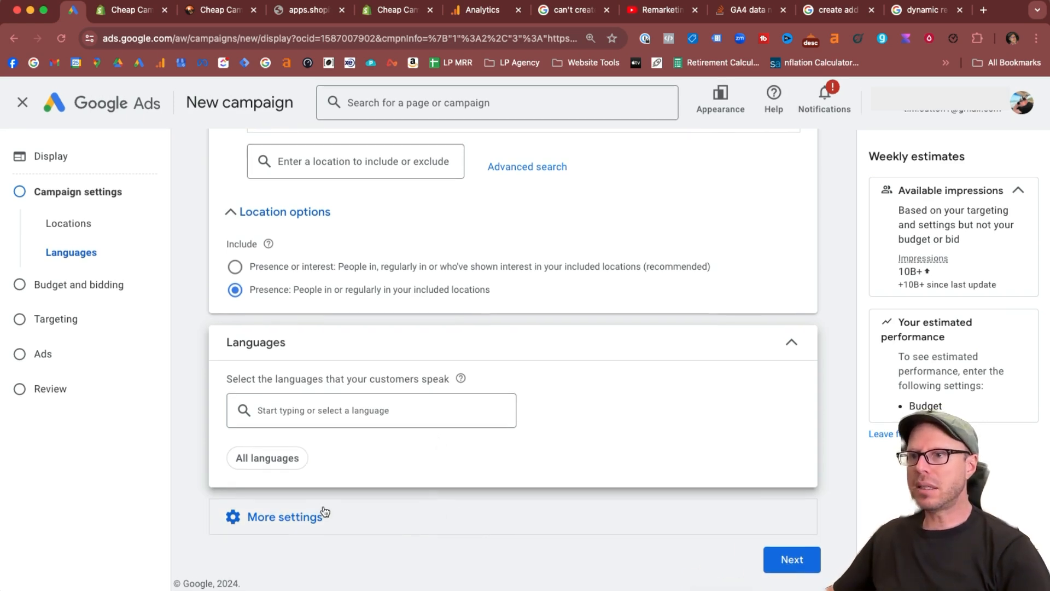
Add the dynamic ads setting to the campaign and enable the dynamic ads feed for personalized ads
{"action": "left_click", "coordinate": [311, 521]}
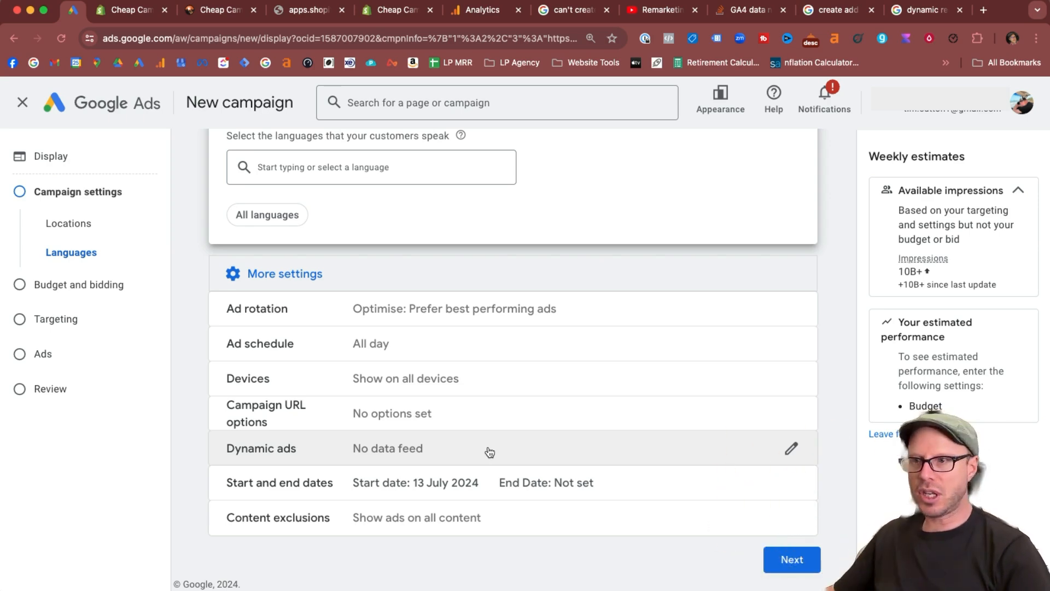
{"action": "left_click", "coordinate": [570, 451]}
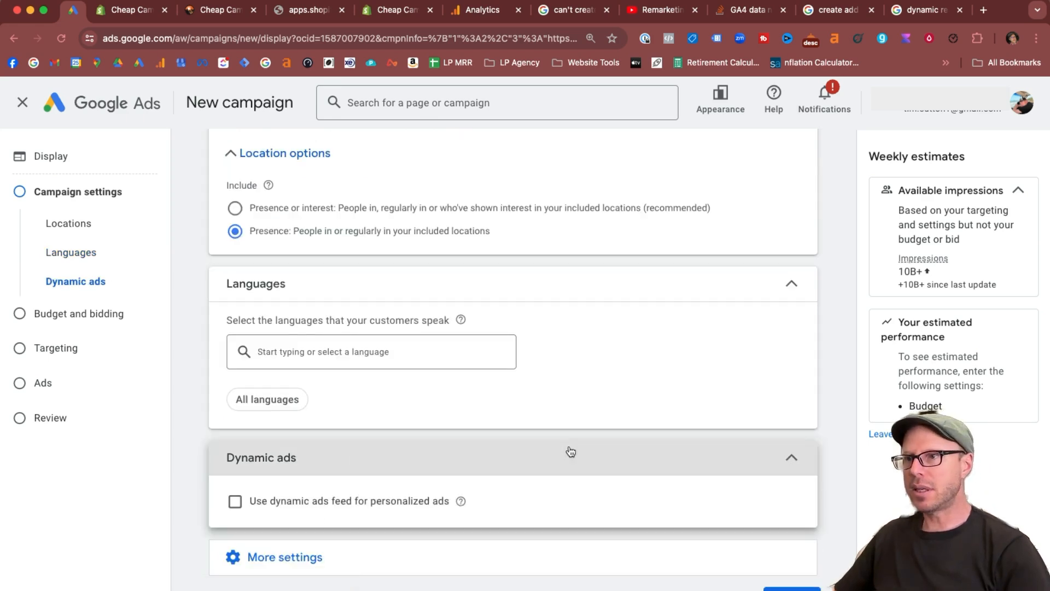
{"action": "scroll", "coordinate": [235, 498], "scroll_direction": "down", "scroll_amount": 2}
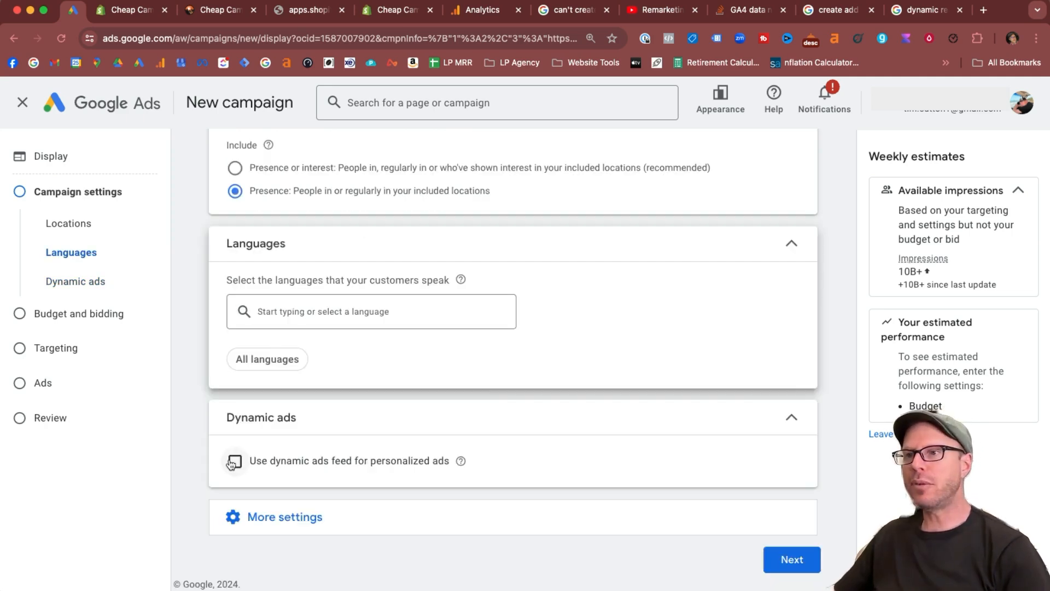
{"action": "left_click", "coordinate": [235, 463]}
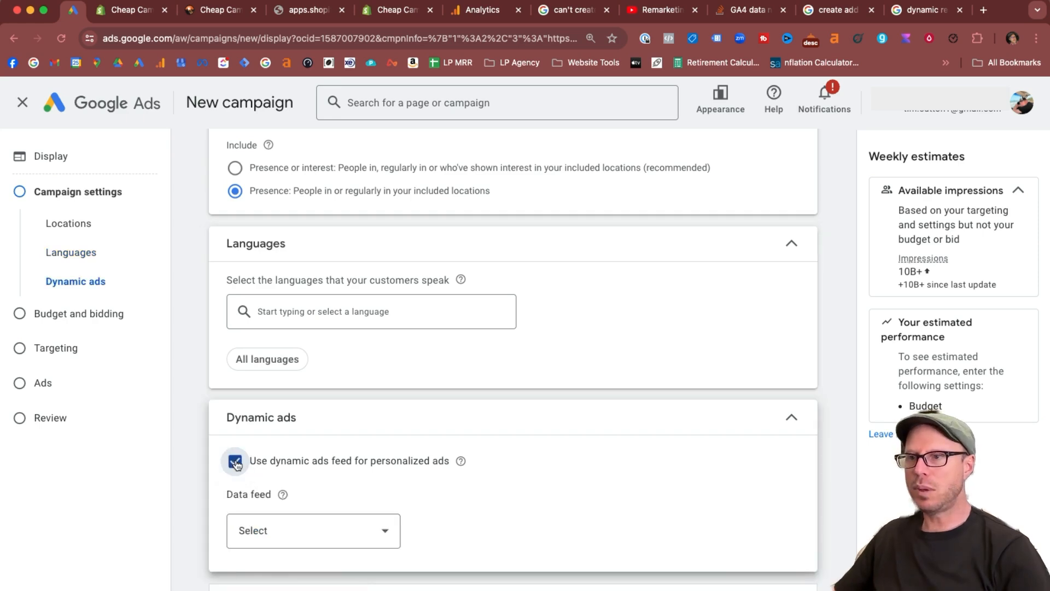
{"action": "mouse_move", "coordinate": [462, 464]}
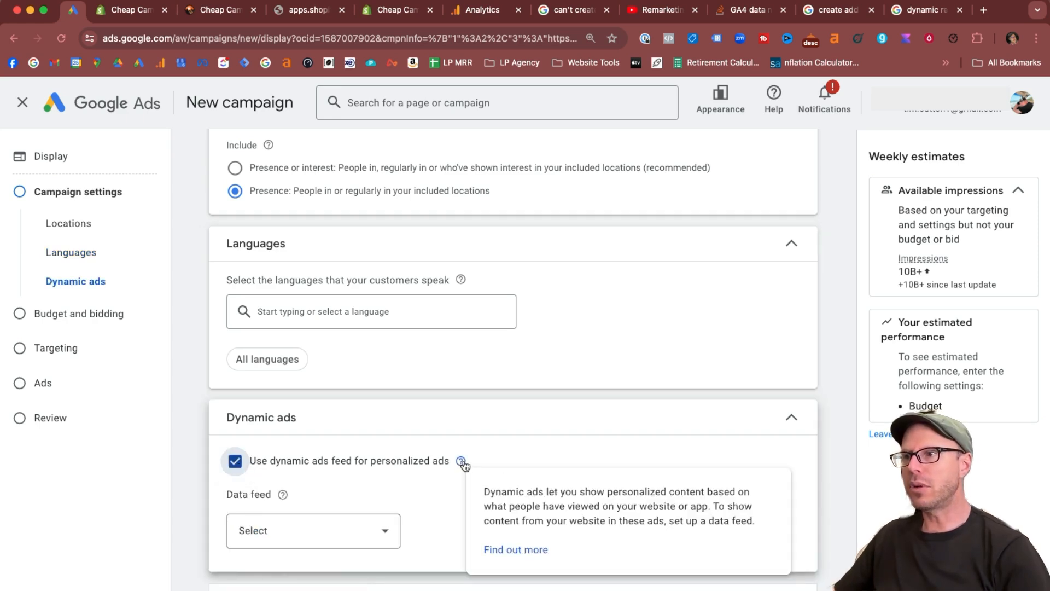
{"action": "scroll", "coordinate": [351, 492], "scroll_direction": "down", "scroll_amount": 1}
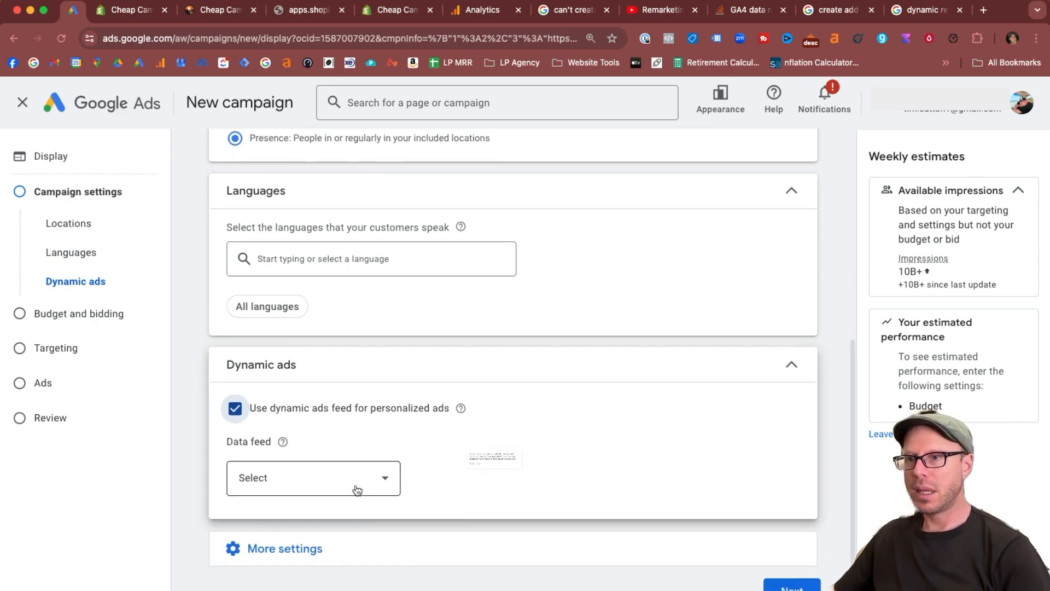
Choose the Cheap Camping Gear data feed for the dynamic ads, keeping the product filter at No filters
{"action": "left_click", "coordinate": [354, 490]}
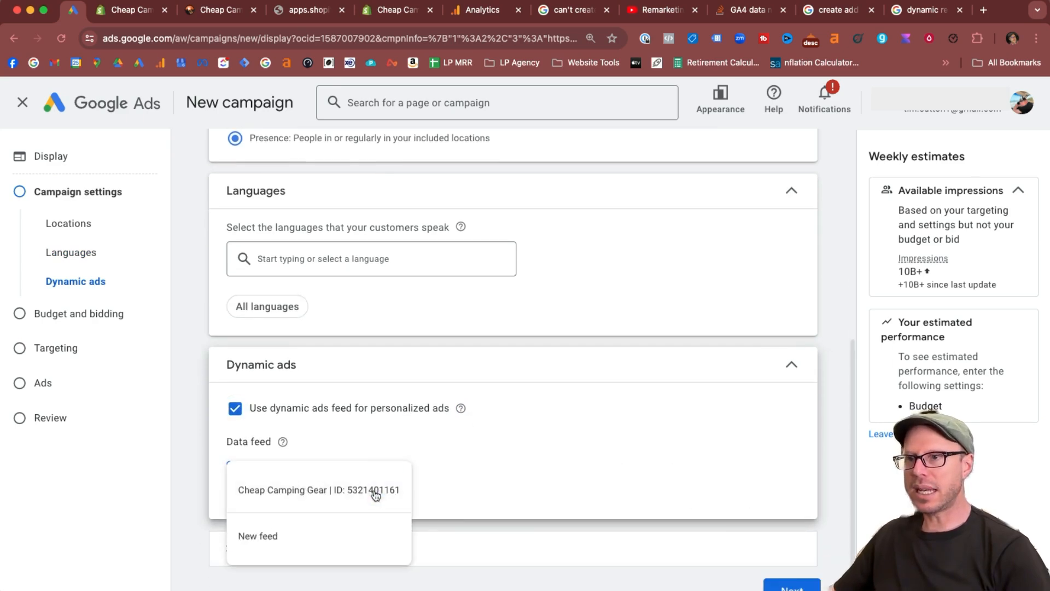
{"action": "left_click", "coordinate": [312, 490]}
{"action": "scroll", "coordinate": [593, 462], "scroll_direction": "down", "scroll_amount": 2}
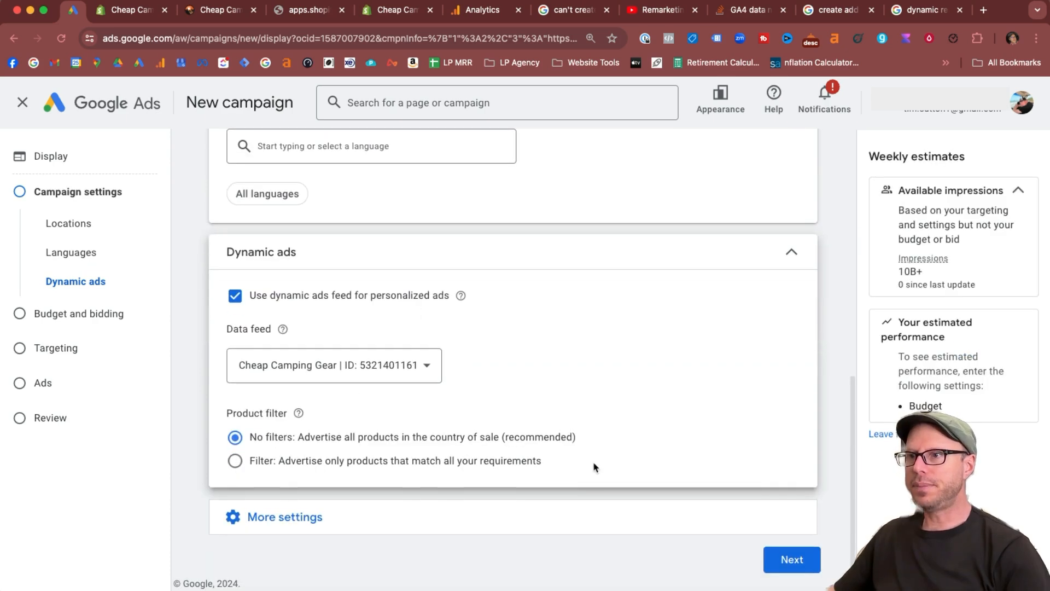
{"action": "mouse_move", "coordinate": [301, 416]}
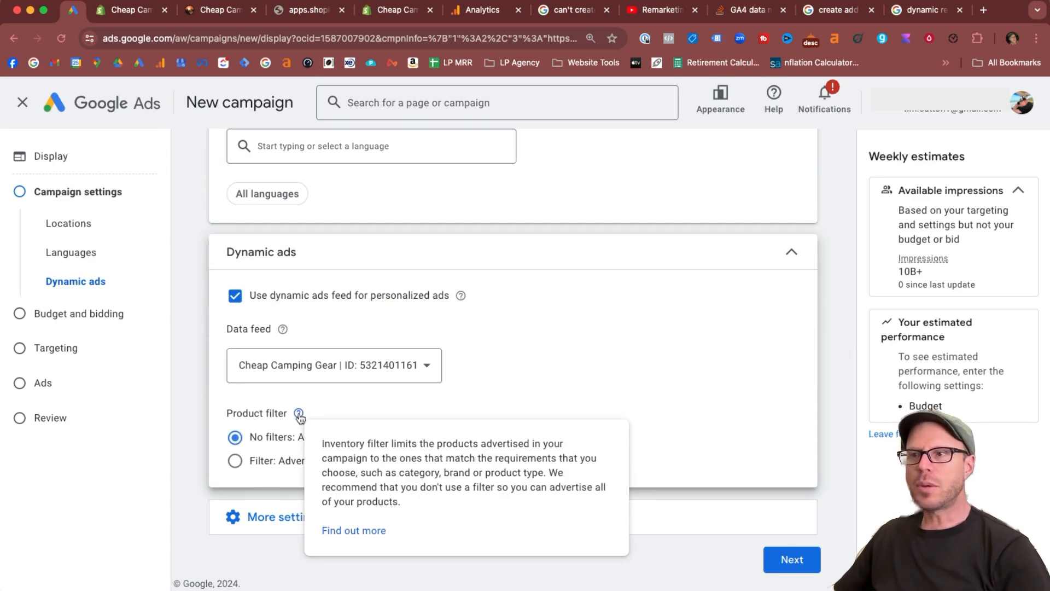
{"action": "left_click_drag", "start_coordinate": [358, 486], "coordinate": [511, 485]}
{"action": "left_click_drag", "start_coordinate": [389, 469], "coordinate": [510, 468]}
{"action": "left_click", "coordinate": [509, 468]}
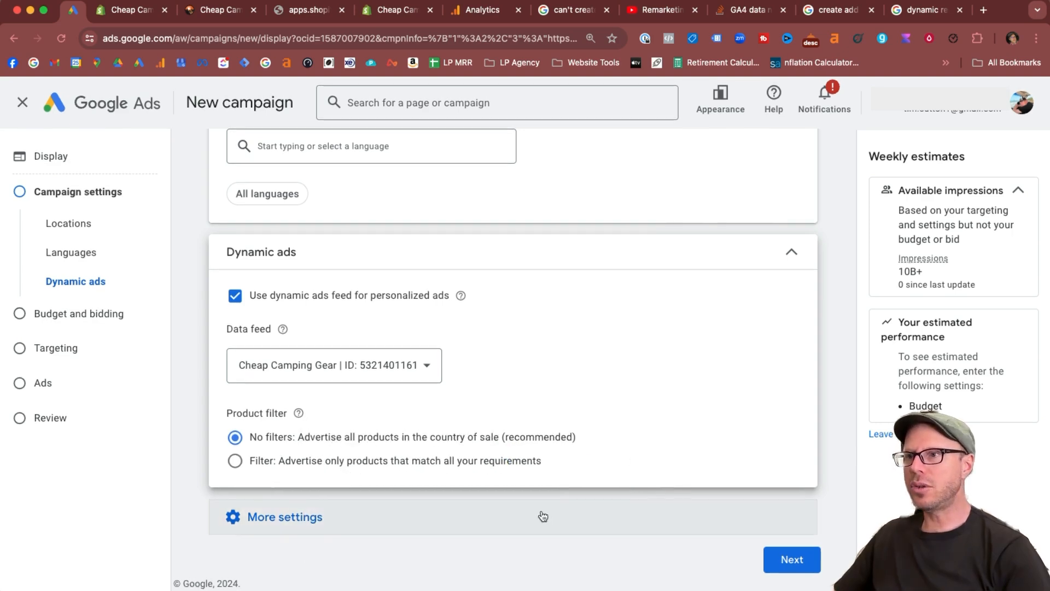
Exclude all the sensitive content categories, from Tragedy and conflict to Sensational and shocking, in the content exclusions
{"action": "left_click", "coordinate": [544, 517]}
{"action": "scroll", "coordinate": [542, 425], "scroll_direction": "down", "scroll_amount": 4}
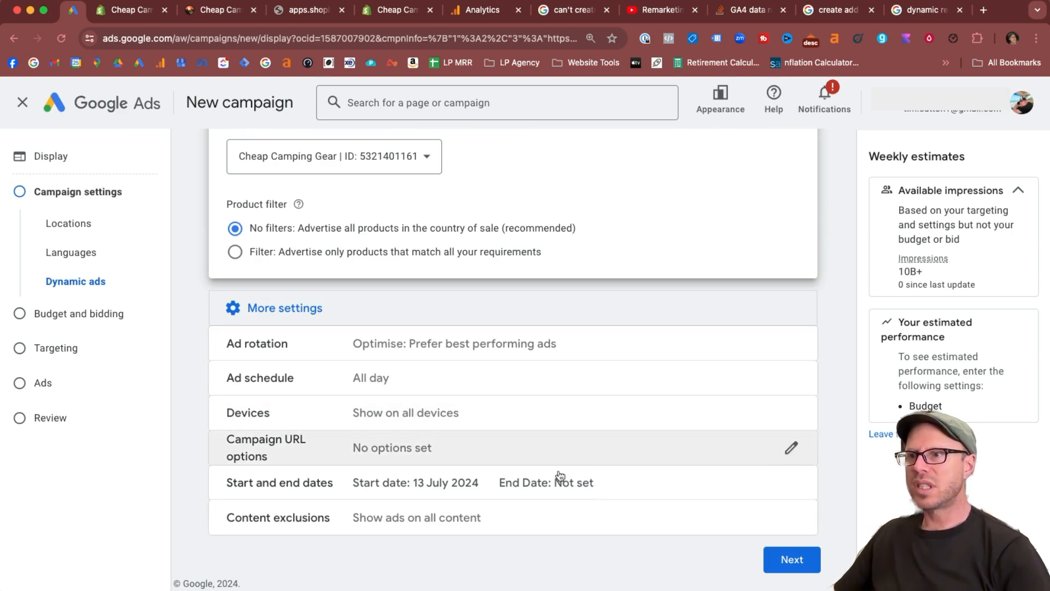
{"action": "left_click", "coordinate": [507, 520]}
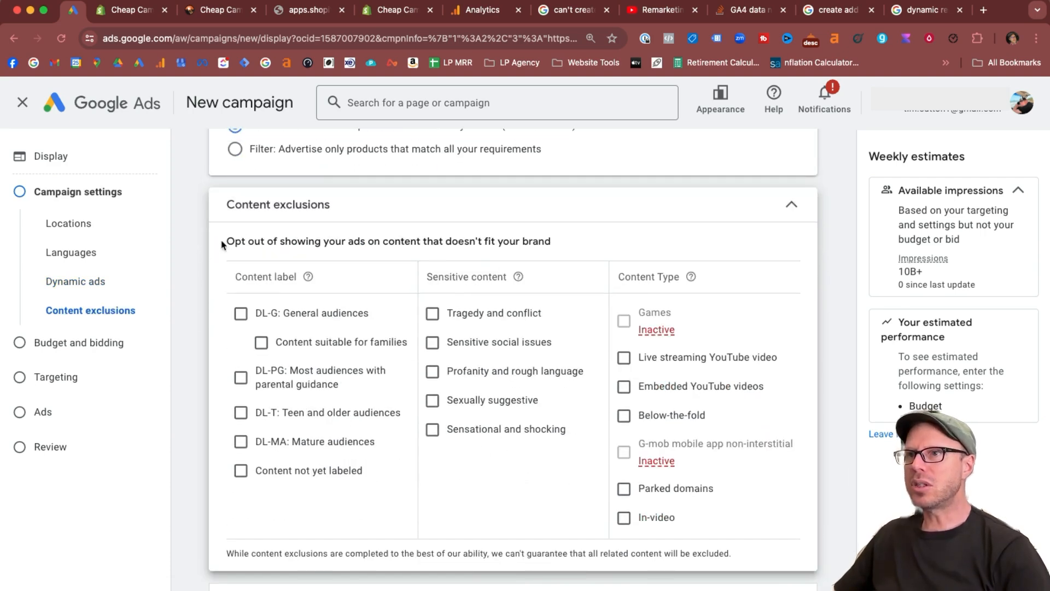
{"action": "left_click_drag", "start_coordinate": [222, 245], "coordinate": [368, 242]}
{"action": "left_click", "coordinate": [368, 241]}
{"action": "left_click", "coordinate": [433, 429]}
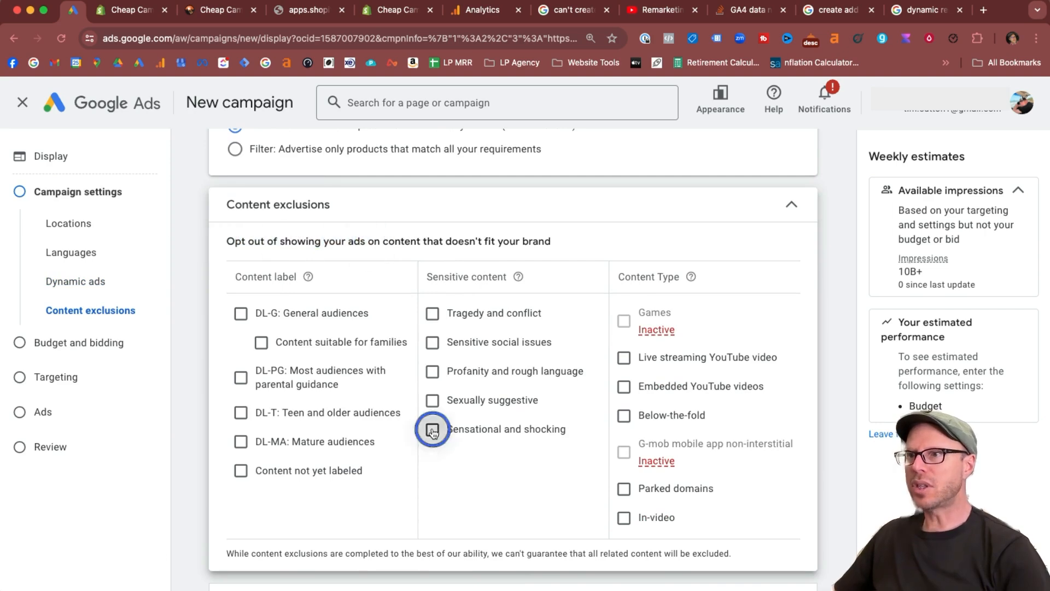
{"action": "left_click", "coordinate": [432, 400]}
{"action": "left_click", "coordinate": [432, 371]}
{"action": "left_click", "coordinate": [432, 342]}
{"action": "left_click", "coordinate": [432, 313]}
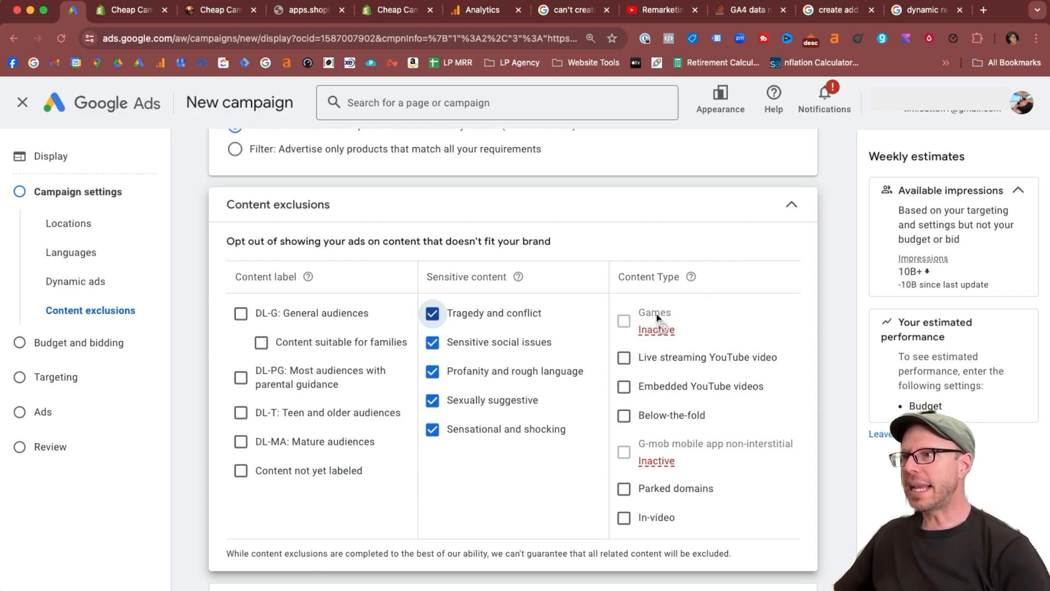
Also exclude parked domains and continue to the budget and bidding settings
{"action": "left_click", "coordinate": [624, 489]}
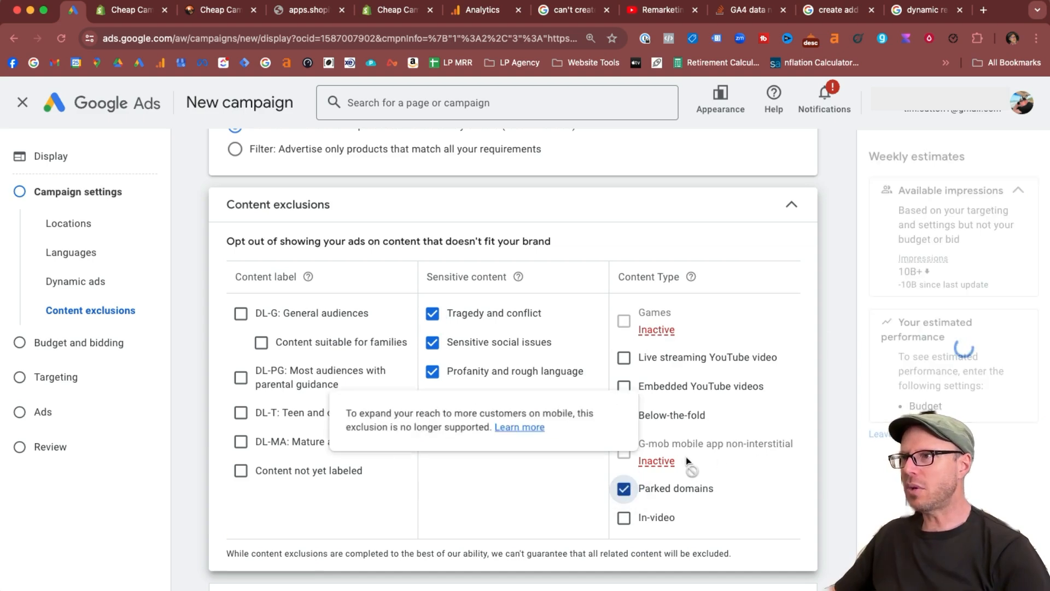
{"action": "scroll", "coordinate": [484, 430], "scroll_direction": "down", "scroll_amount": 2}
{"action": "left_click", "coordinate": [425, 527]}
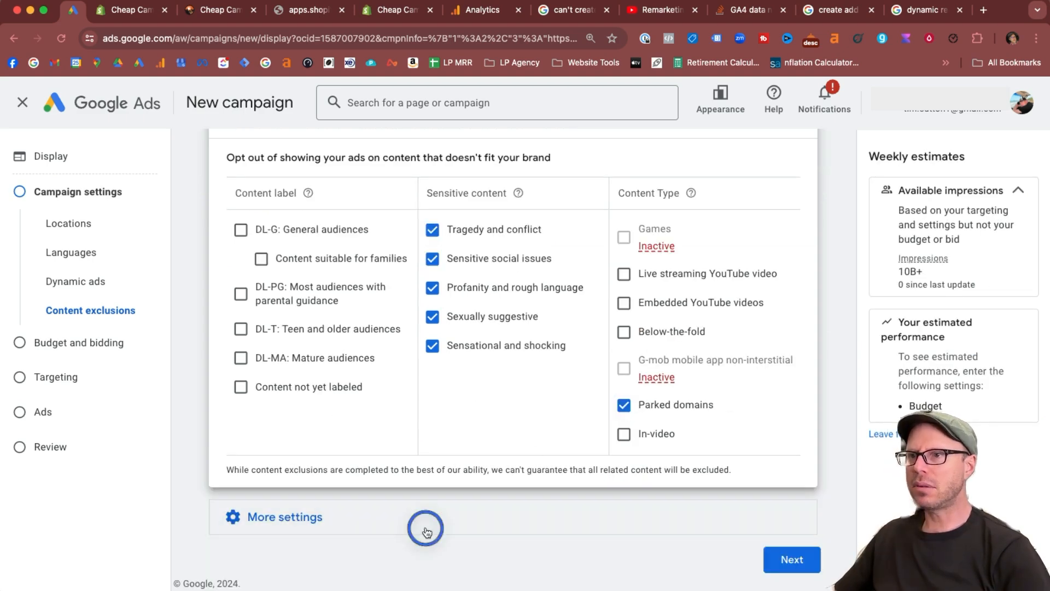
{"action": "scroll", "coordinate": [668, 514], "scroll_direction": "down", "scroll_amount": 3}
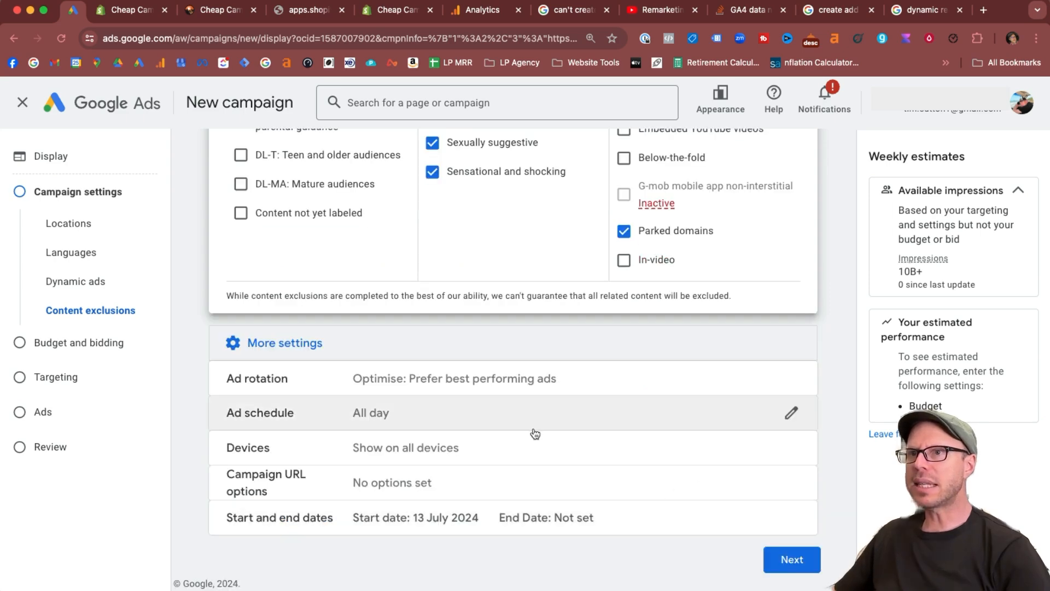
{"action": "left_click", "coordinate": [780, 559]}
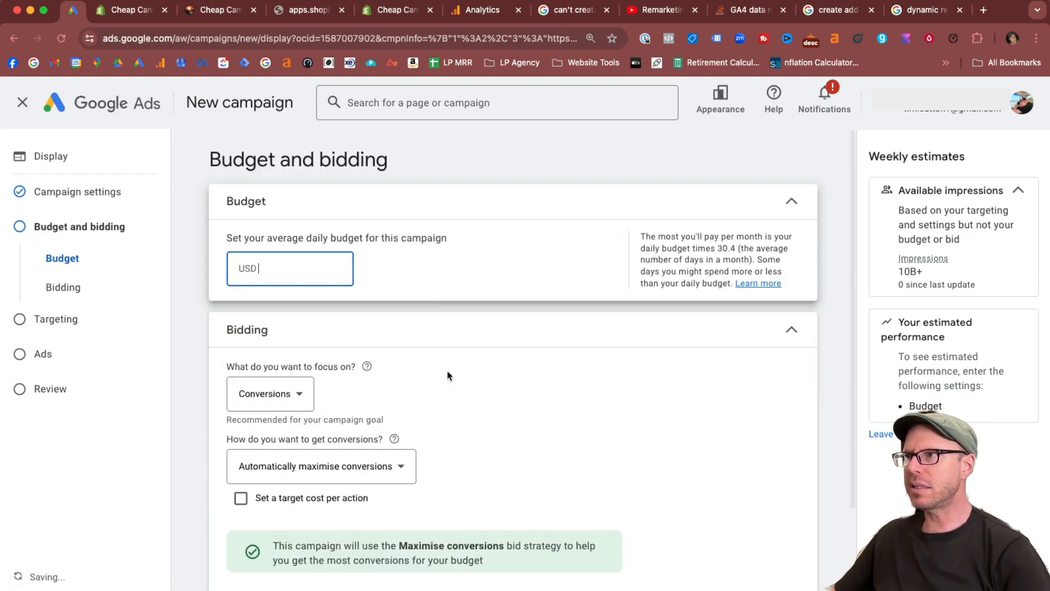
Set the campaign's average daily budget to USD 5.00
{"action": "left_click", "coordinate": [295, 267]}
{"action": "type", "text": "5"}
{"action": "left_click", "coordinate": [490, 352]}
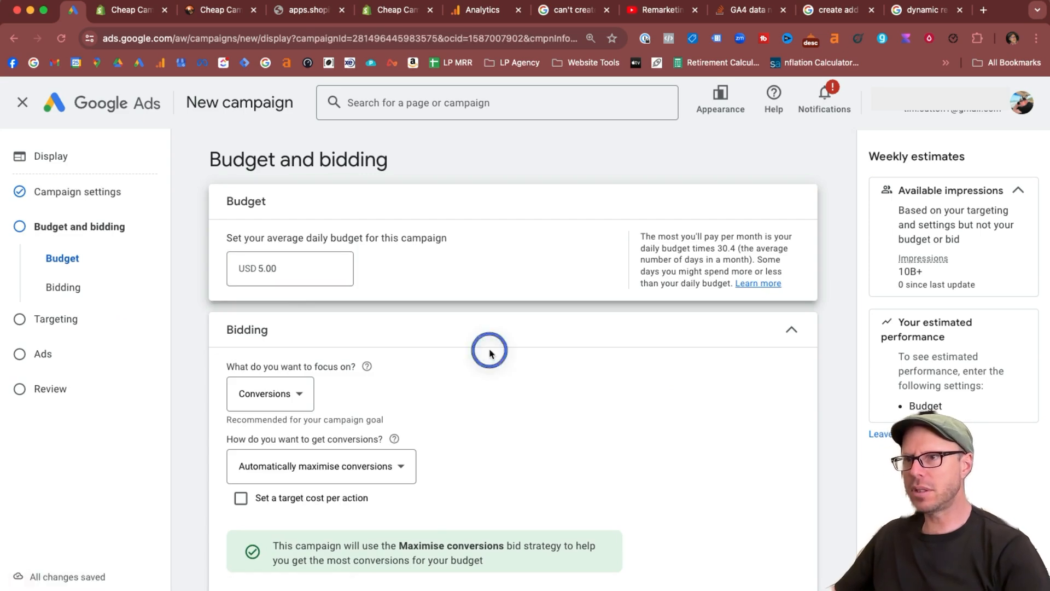
Try Conversion value as the bidding focus and switch back to Conversions
{"action": "scroll", "coordinate": [495, 358], "scroll_direction": "down", "scroll_amount": 2}
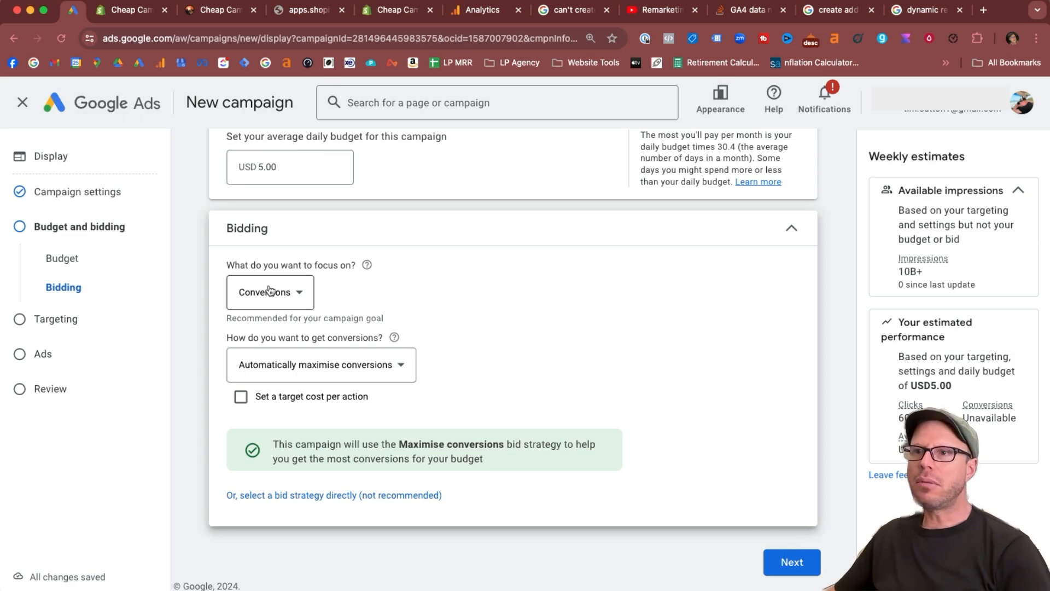
{"action": "left_click_drag", "start_coordinate": [223, 264], "coordinate": [429, 262]}
{"action": "left_click", "coordinate": [436, 281]}
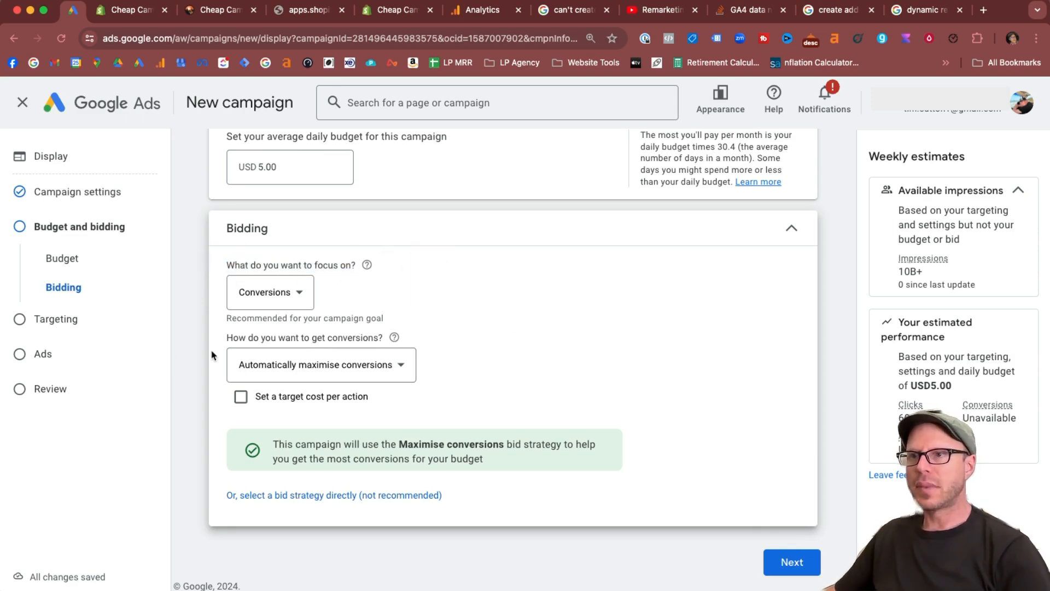
{"action": "left_click_drag", "start_coordinate": [211, 339], "coordinate": [492, 340]}
{"action": "left_click", "coordinate": [494, 341]}
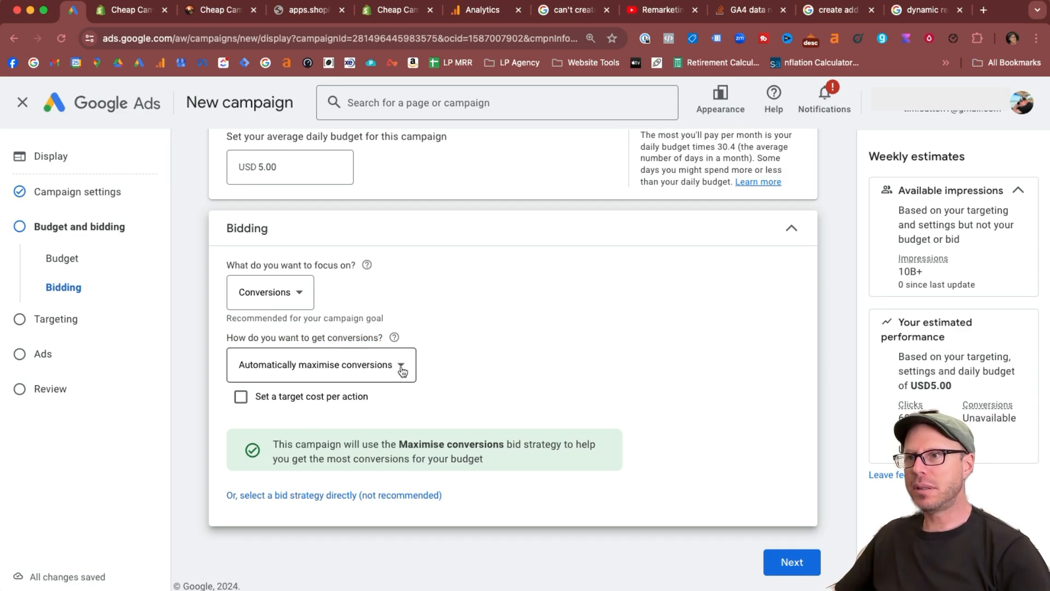
{"action": "left_click", "coordinate": [271, 292]}
{"action": "left_click", "coordinate": [274, 361]}
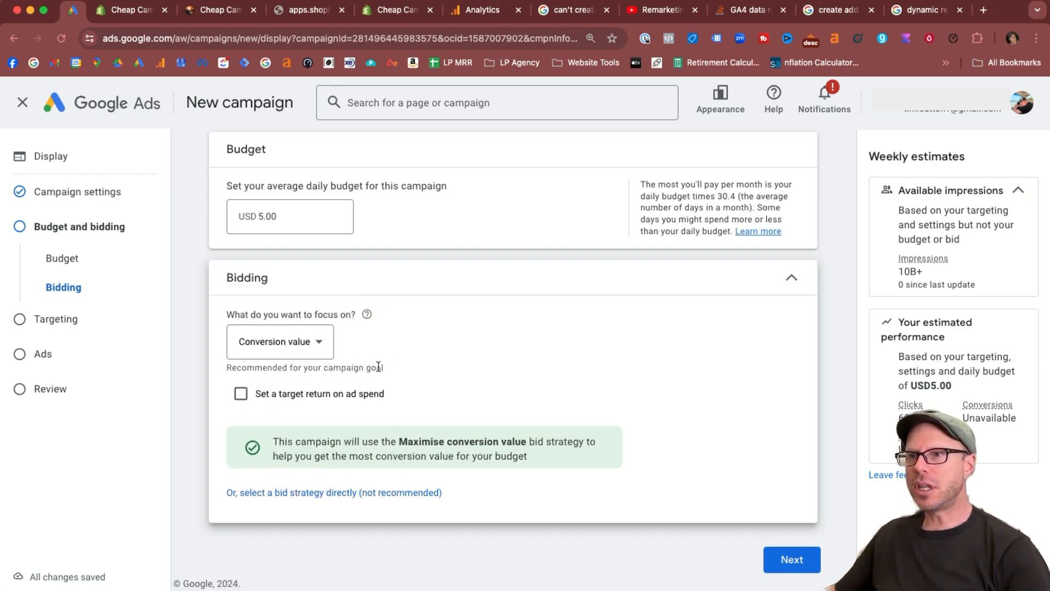
{"action": "left_click", "coordinate": [274, 342]}
{"action": "left_click", "coordinate": [297, 383]}
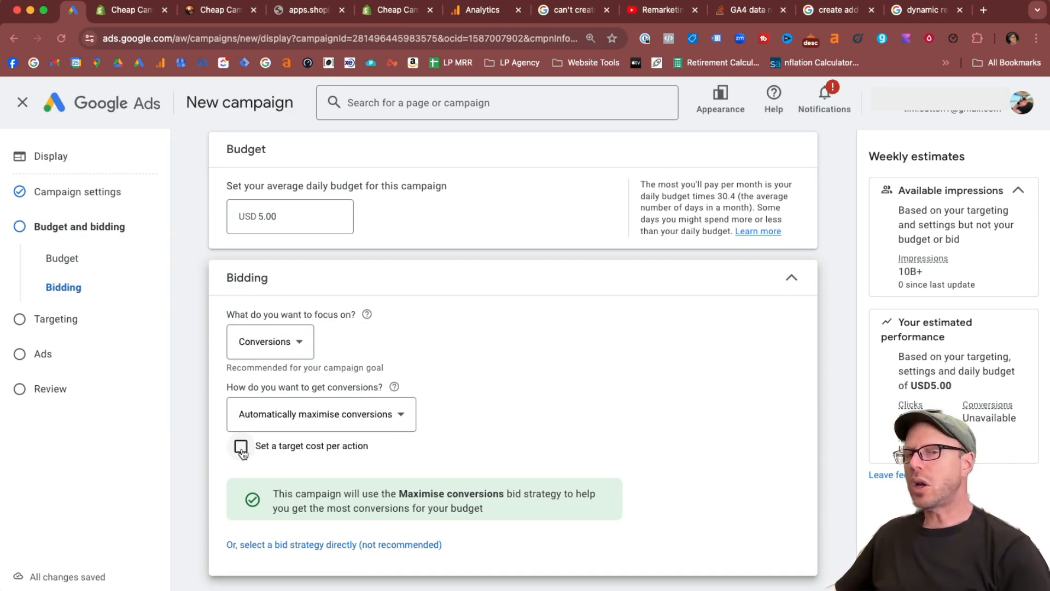
Set the bidding focus to Conversion value with a target return on ad spend of 150%
{"action": "left_click", "coordinate": [307, 335]}
{"action": "left_click", "coordinate": [300, 412]}
{"action": "left_click", "coordinate": [283, 402]}
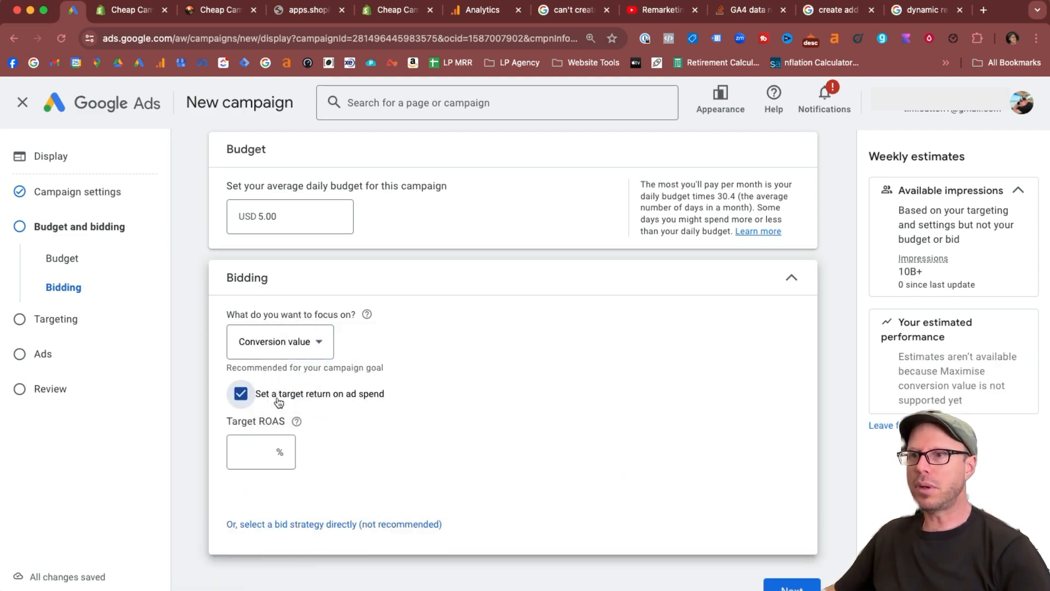
{"action": "left_click", "coordinate": [251, 447]}
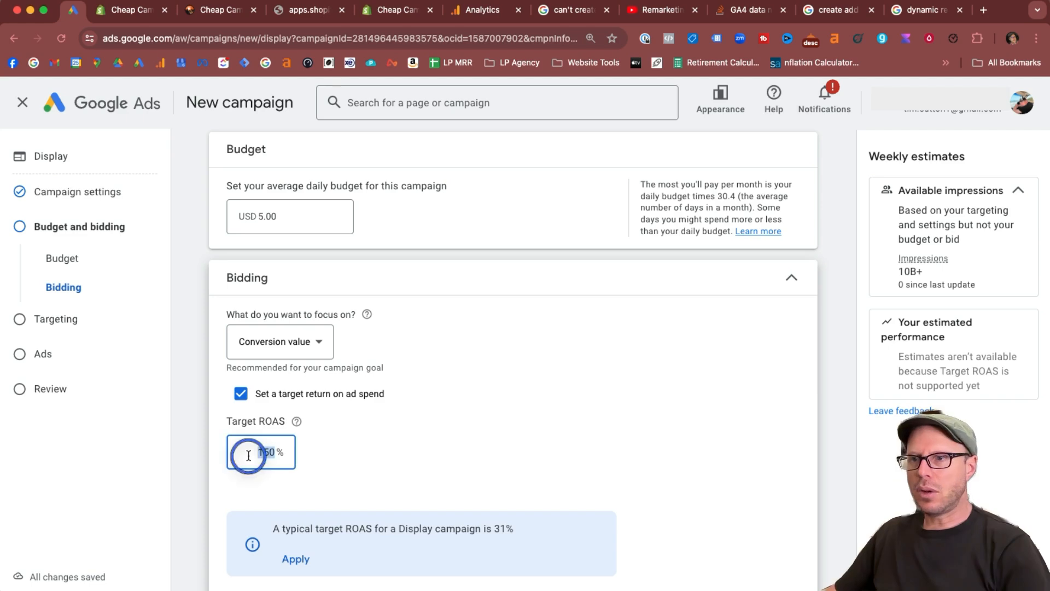
Change the bidding focus to Viewable impressions and set the ad group's viewable CPM bid to USD 0.50
{"action": "left_click", "coordinate": [280, 342]}
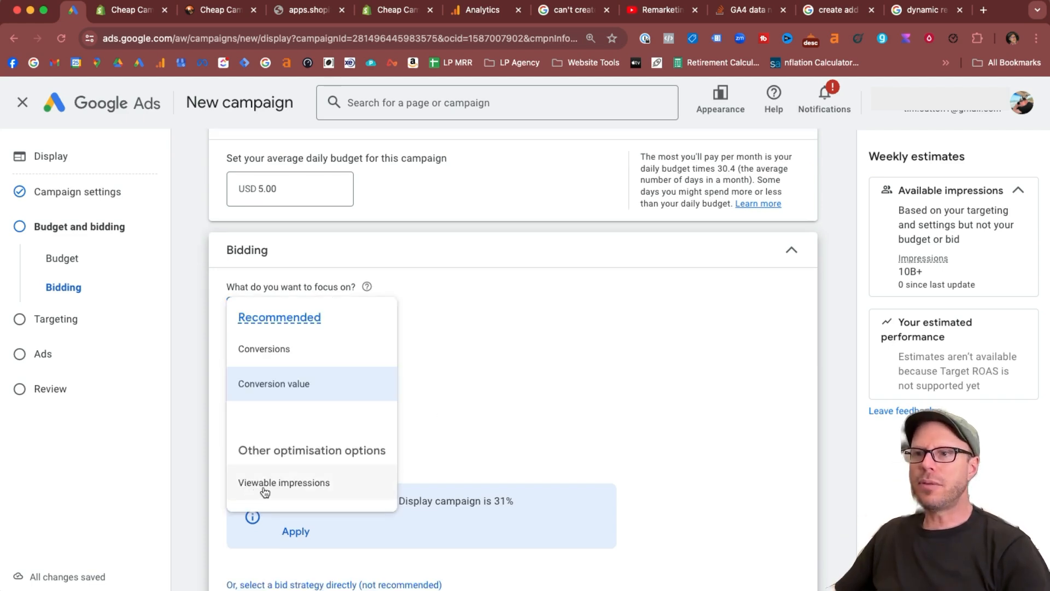
{"action": "left_click", "coordinate": [265, 491]}
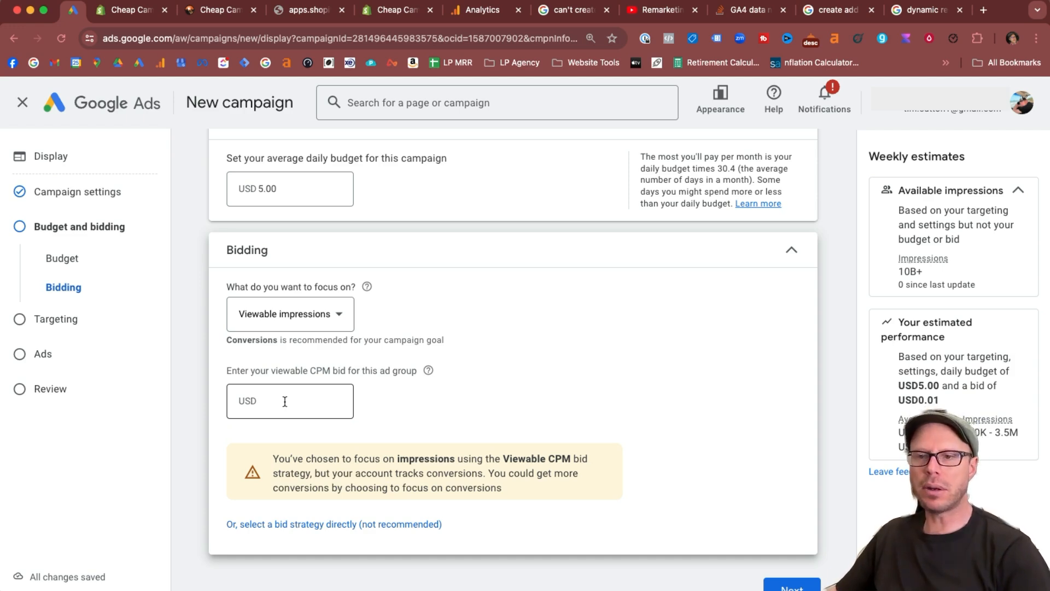
{"action": "left_click", "coordinate": [288, 400]}
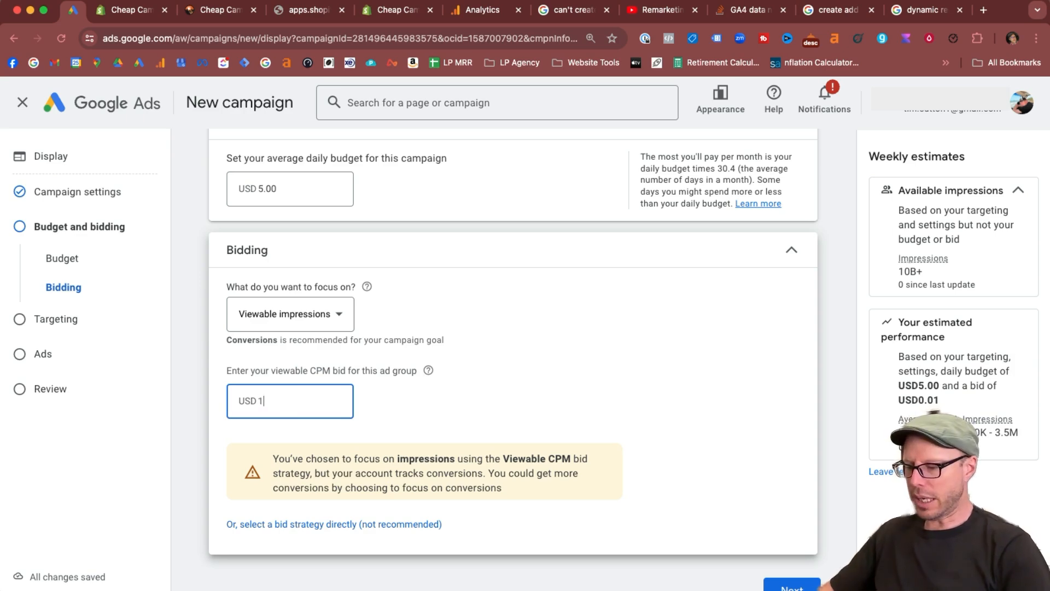
{"action": "type", "text": "1"}
{"action": "key", "text": "BackSpace"}
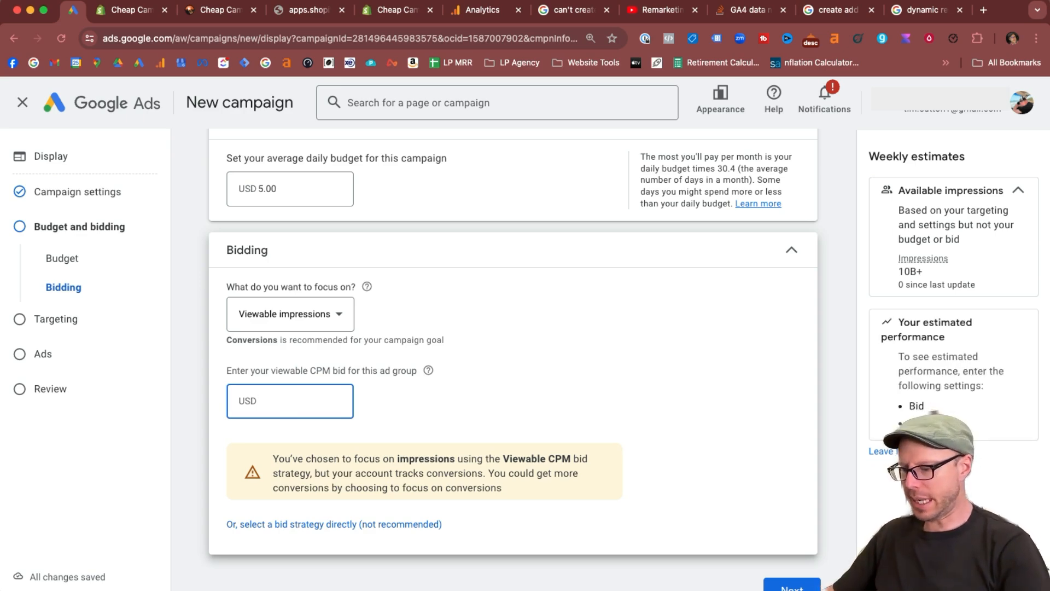
{"action": "type", "text": ".5"}
{"action": "left_click", "coordinate": [410, 408]}
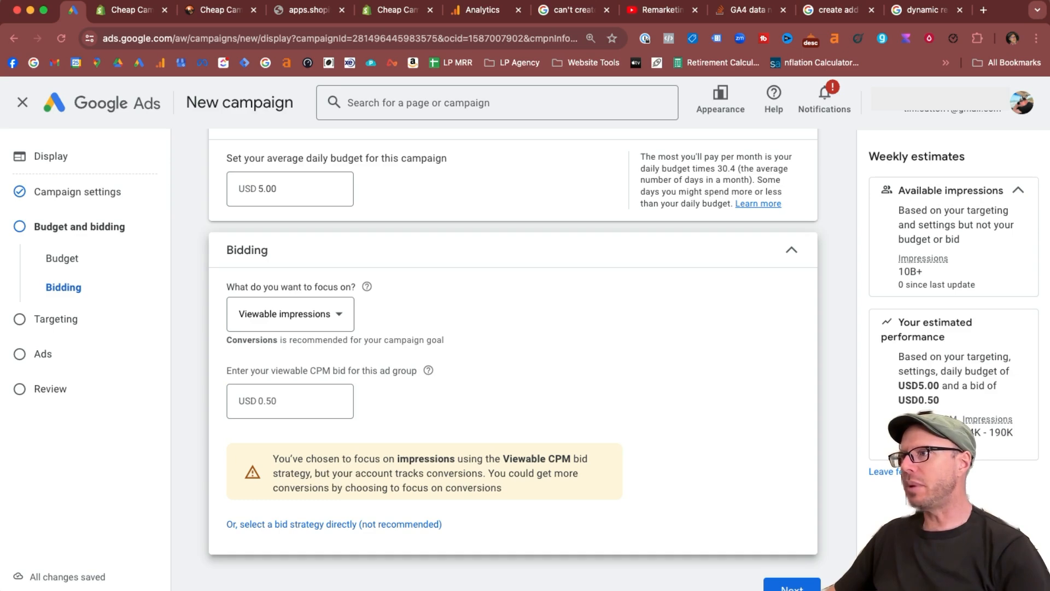
Lower the ad group's viewable CPM bid to USD 0.10
{"action": "double_click", "coordinate": [277, 399]}
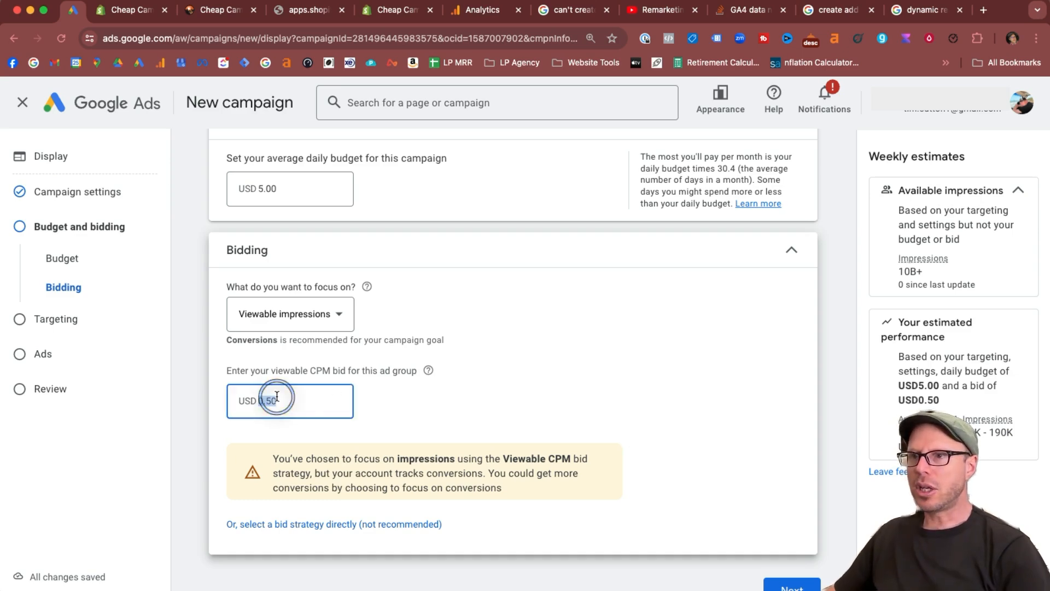
{"action": "type", "text": ".1"}
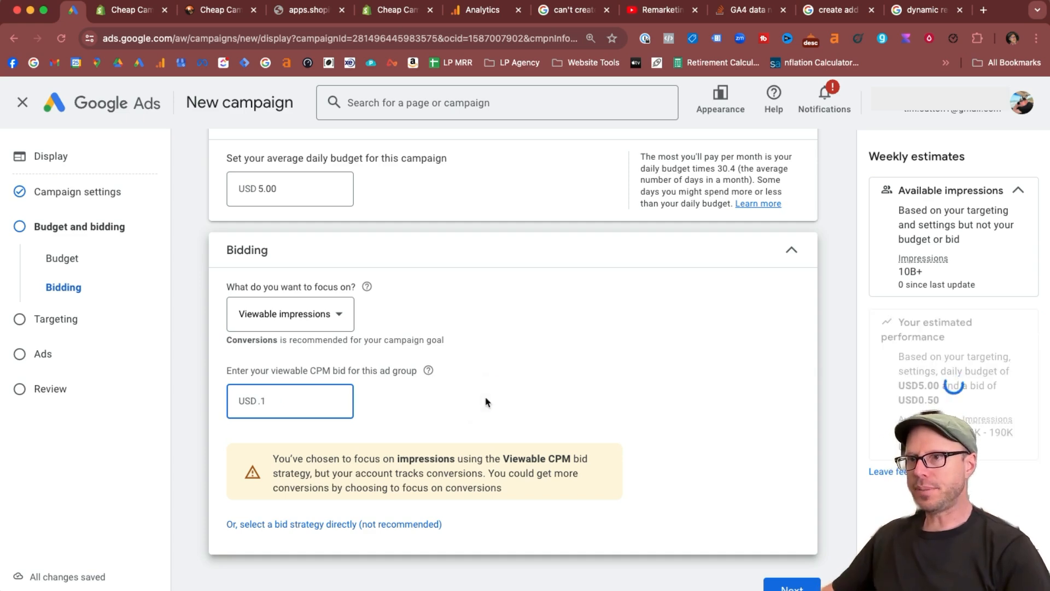
{"action": "left_click", "coordinate": [485, 402]}
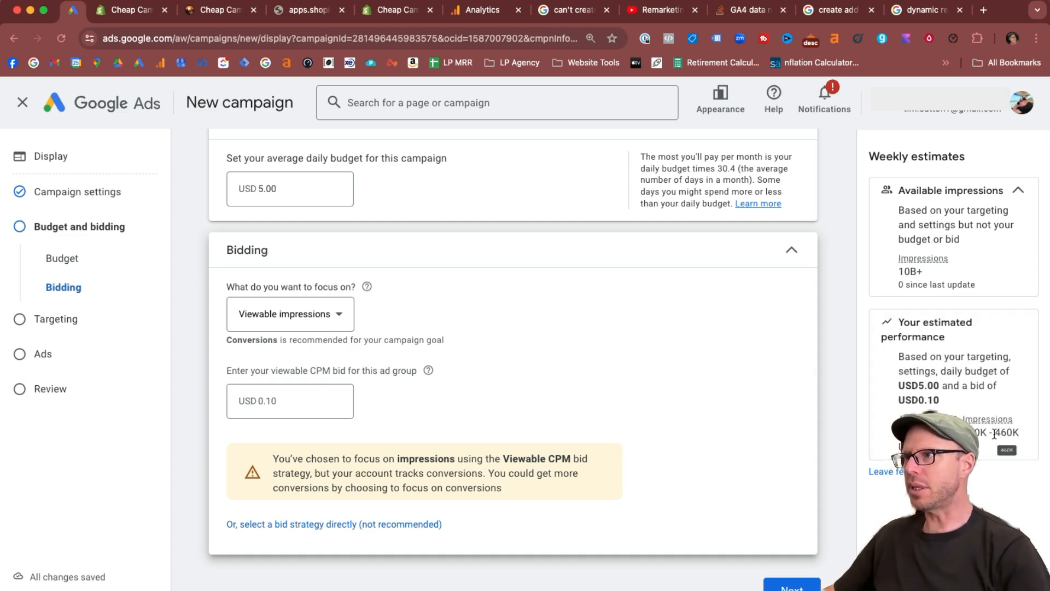
Set the campaign's average daily budget to USD 1.00
{"action": "double_click", "coordinate": [263, 187]}
{"action": "type", "text": "1.0"}
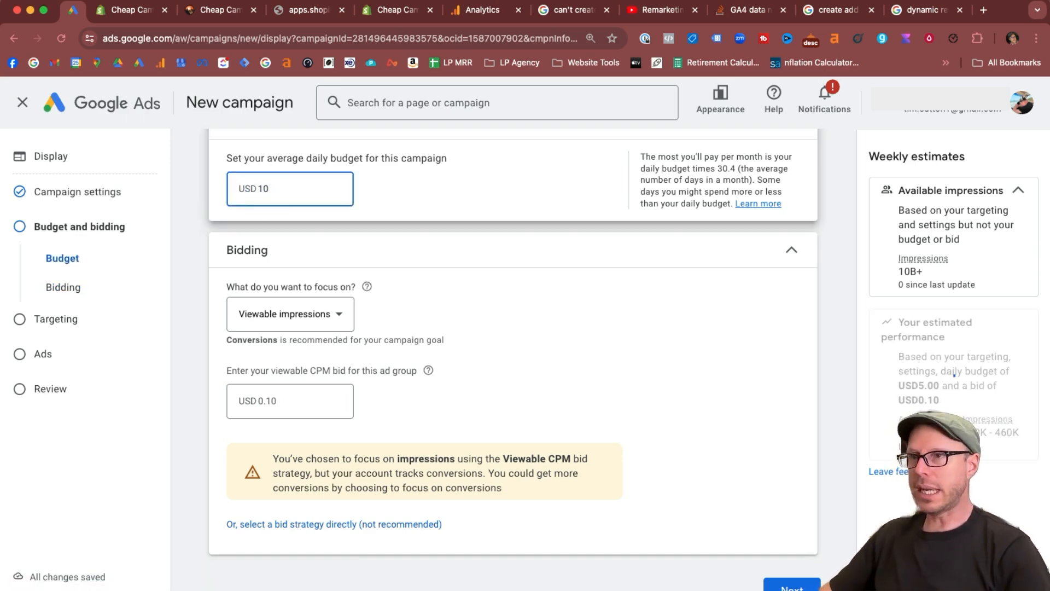
{"action": "type", "text": "0"}
{"action": "left_click", "coordinate": [480, 305]}
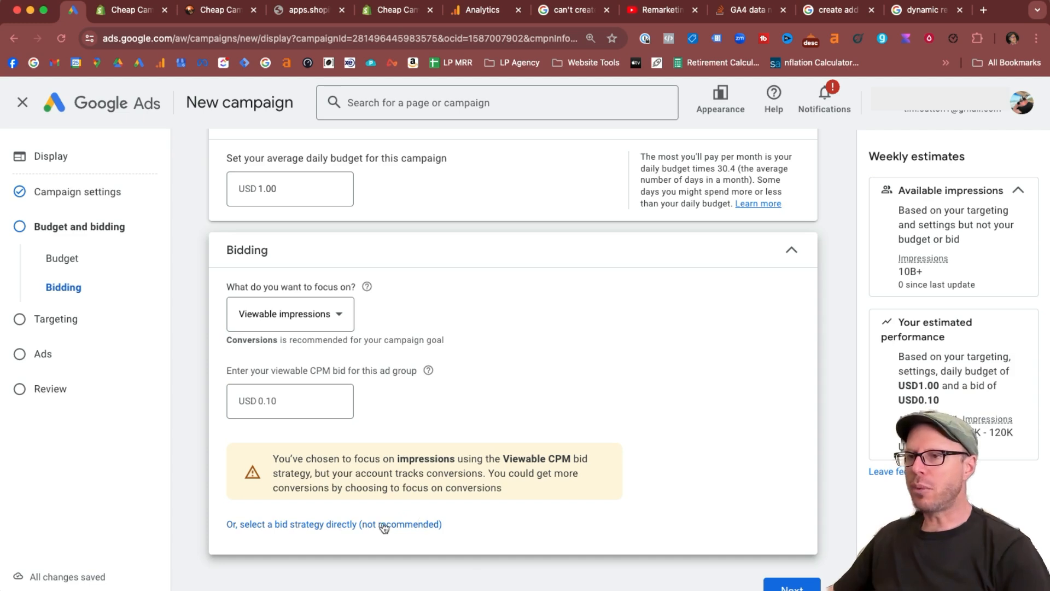
Examine the direct bid strategy selection and return to the previous bidding options
{"action": "left_click", "coordinate": [342, 525]}
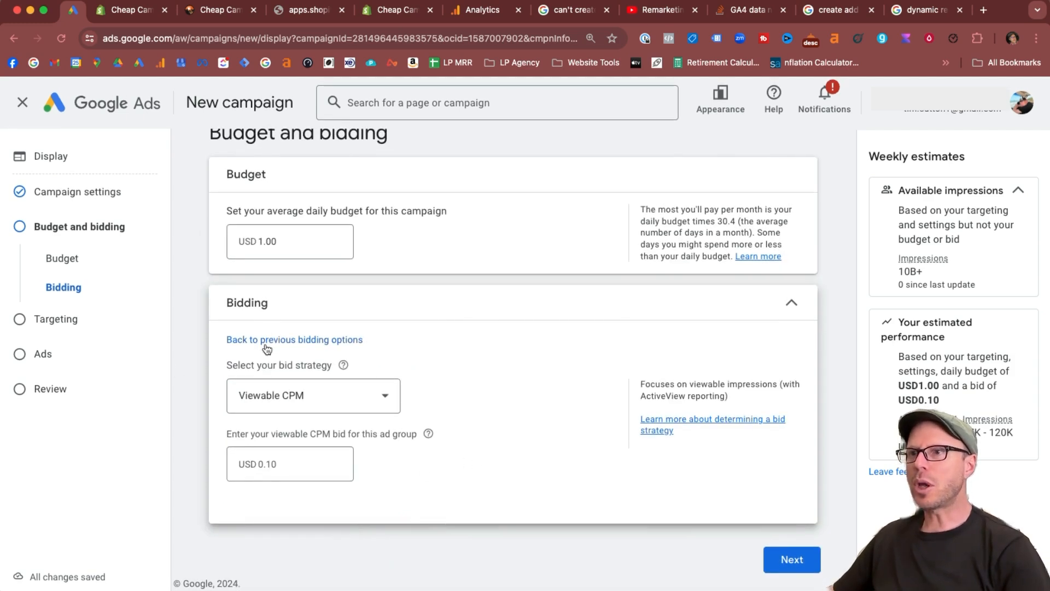
{"action": "left_click", "coordinate": [293, 338]}
{"action": "scroll", "coordinate": [498, 397], "scroll_direction": "down", "scroll_amount": 2}
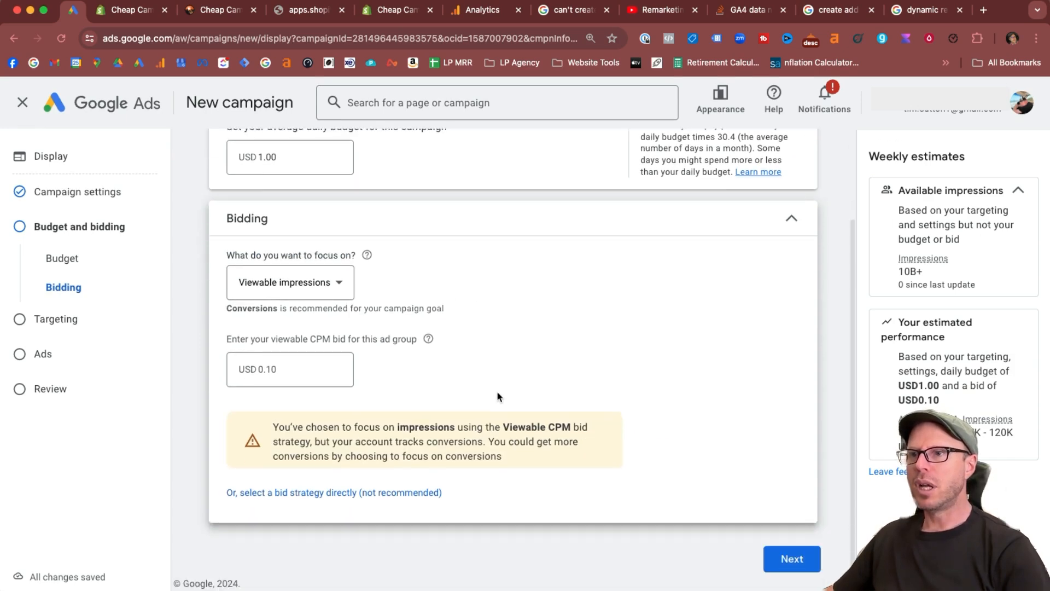
{"action": "scroll", "coordinate": [499, 398], "scroll_direction": "up", "scroll_amount": 1}
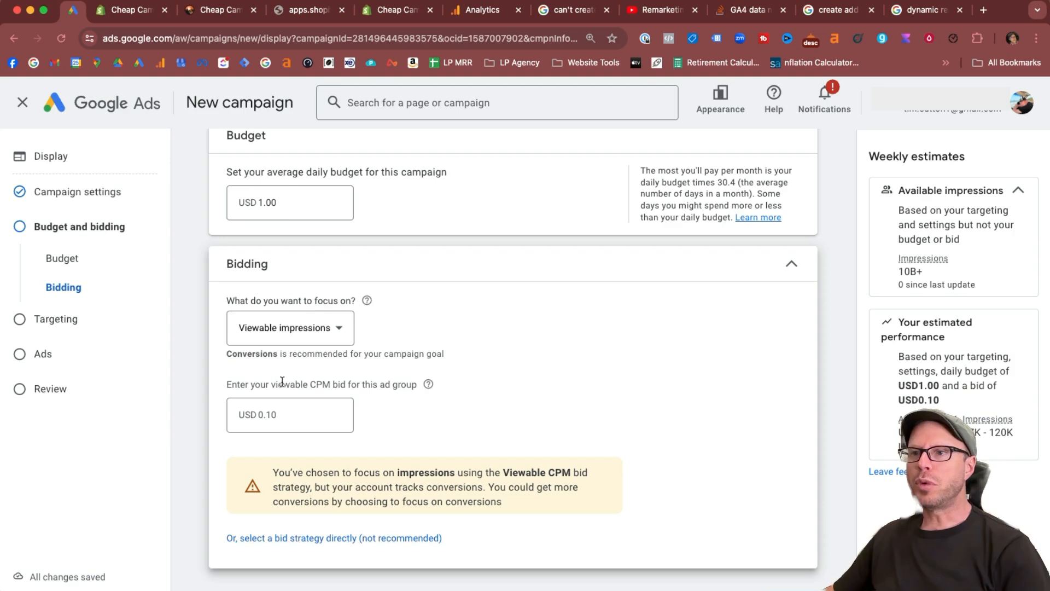
{"action": "scroll", "coordinate": [474, 405], "scroll_direction": "down", "scroll_amount": 1}
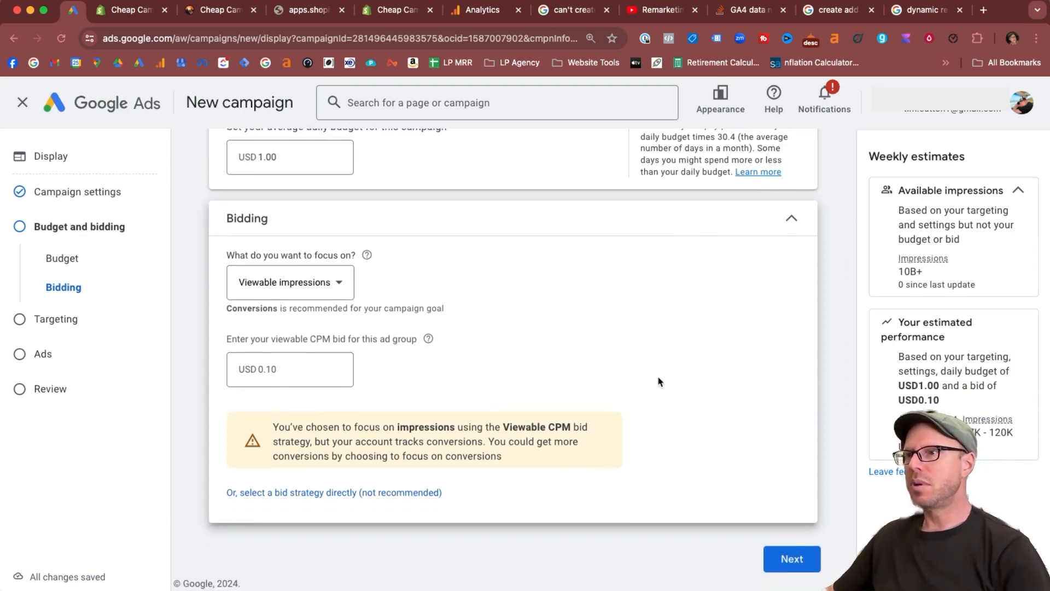
{"action": "scroll", "coordinate": [658, 379], "scroll_direction": "up", "scroll_amount": 2}
{"action": "scroll", "coordinate": [659, 382], "scroll_direction": "down", "scroll_amount": 2}
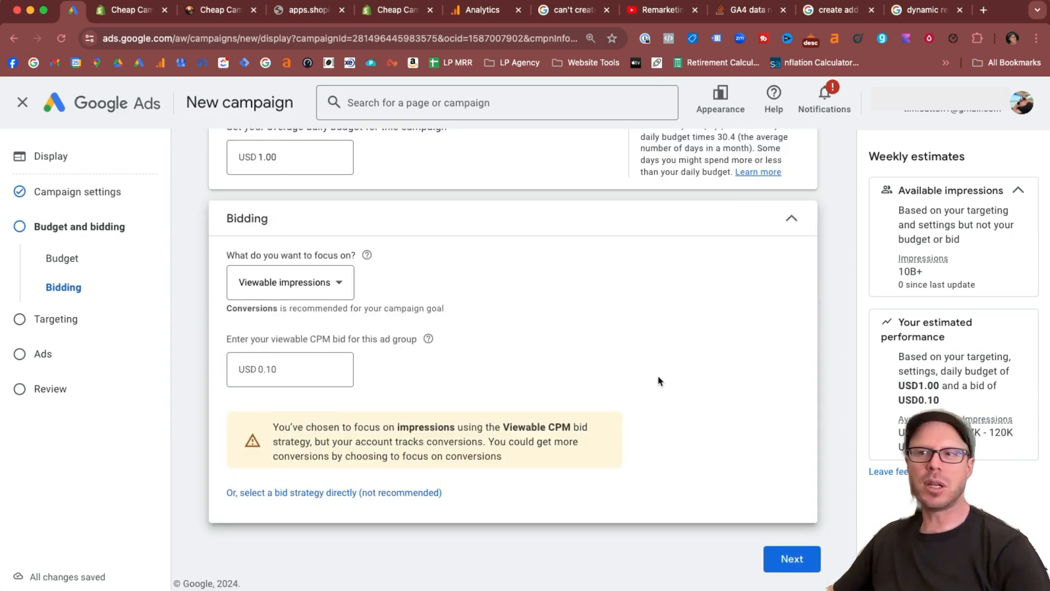
Continue to the targeting settings and open the audience segments for editing
{"action": "left_click", "coordinate": [792, 561]}
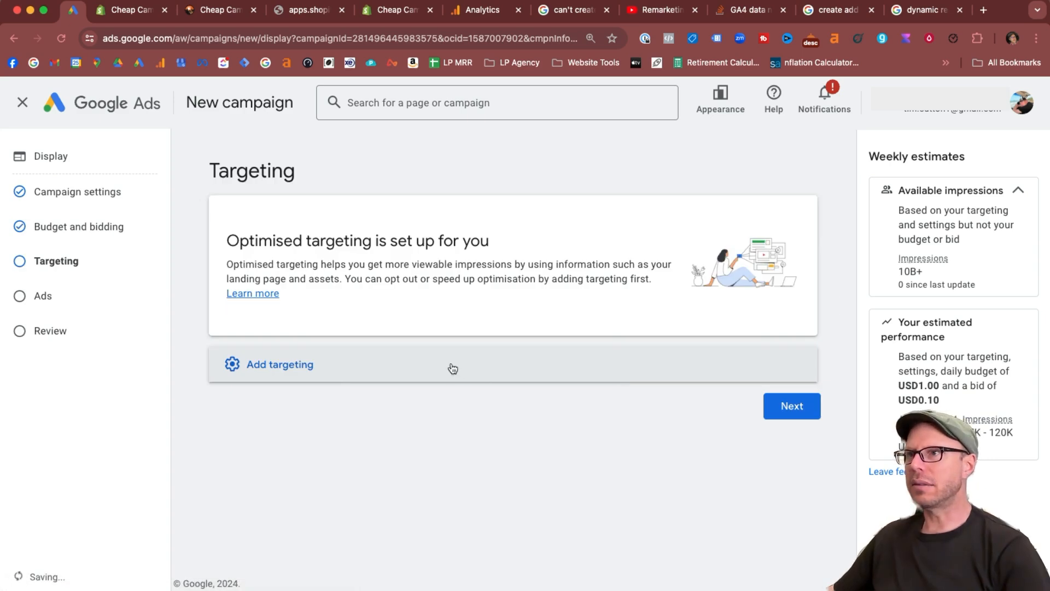
{"action": "left_click", "coordinate": [399, 370]}
{"action": "scroll", "coordinate": [533, 365], "scroll_direction": "down", "scroll_amount": 1}
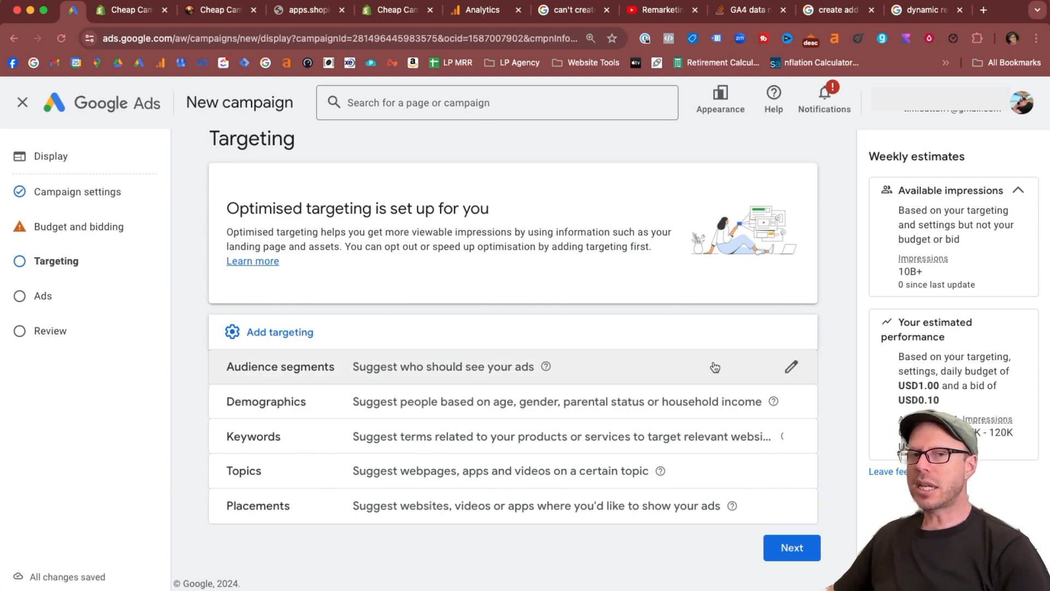
{"action": "left_click", "coordinate": [761, 362]}
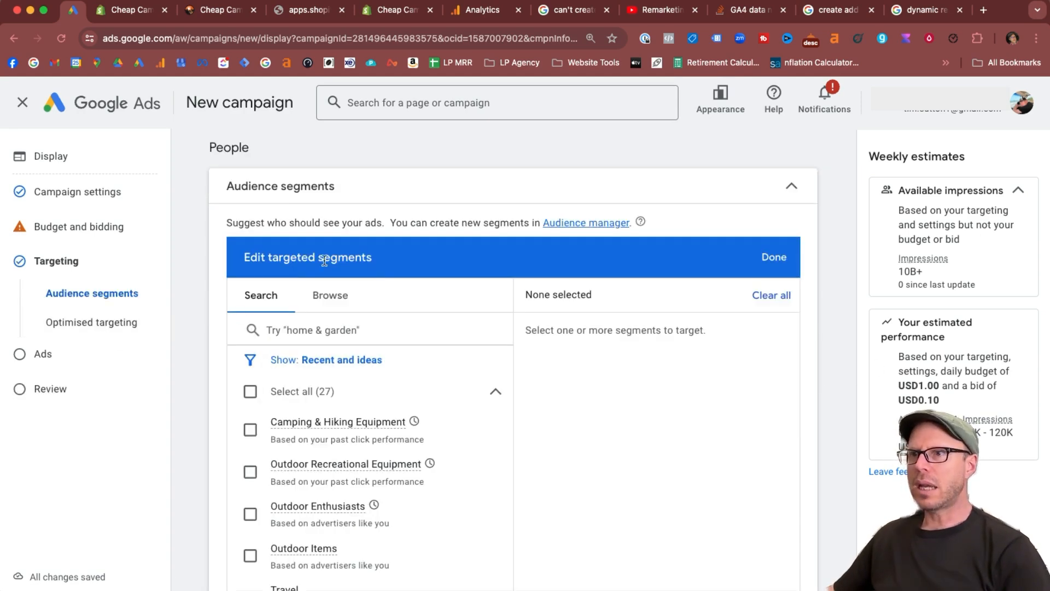
Browse the segments based on how people have interacted with the business and expand the website visitors list
{"action": "left_click", "coordinate": [347, 293]}
{"action": "scroll", "coordinate": [254, 394], "scroll_direction": "down", "scroll_amount": 2}
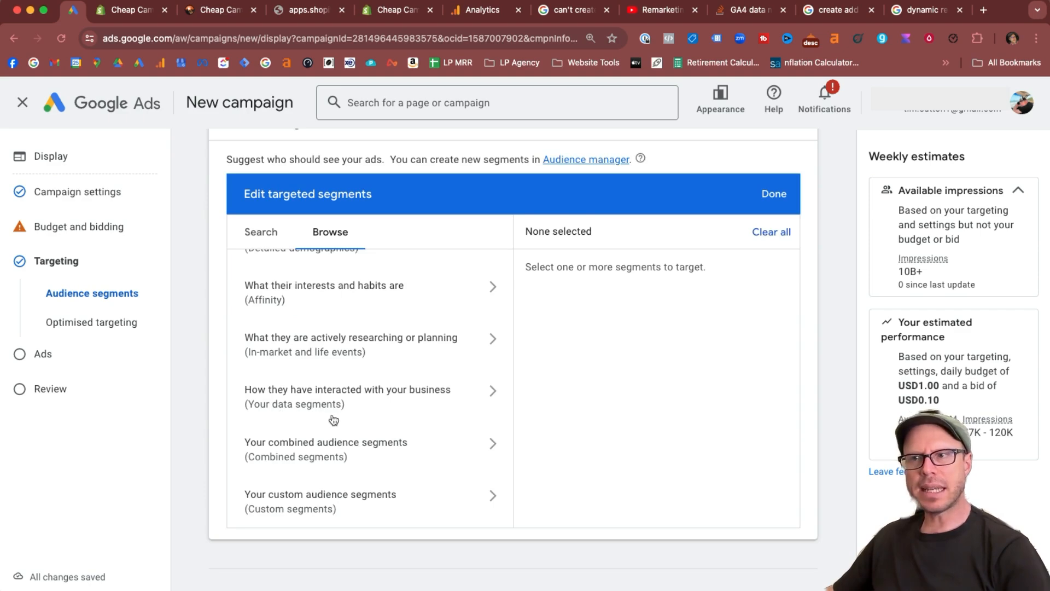
{"action": "left_click", "coordinate": [492, 392]}
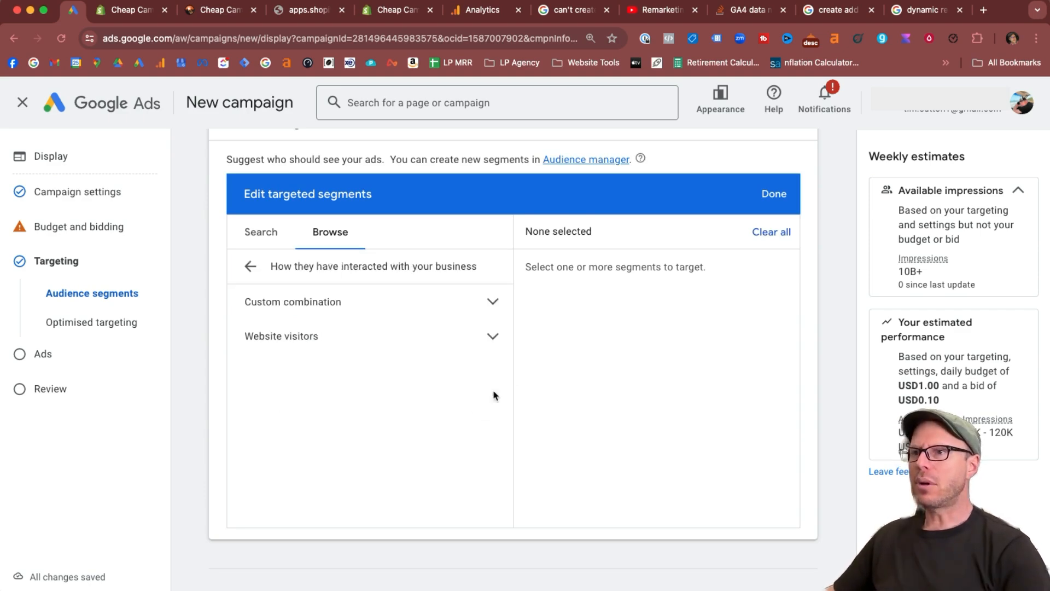
{"action": "left_click", "coordinate": [492, 300]}
{"action": "left_click", "coordinate": [492, 301]}
{"action": "left_click", "coordinate": [491, 335]}
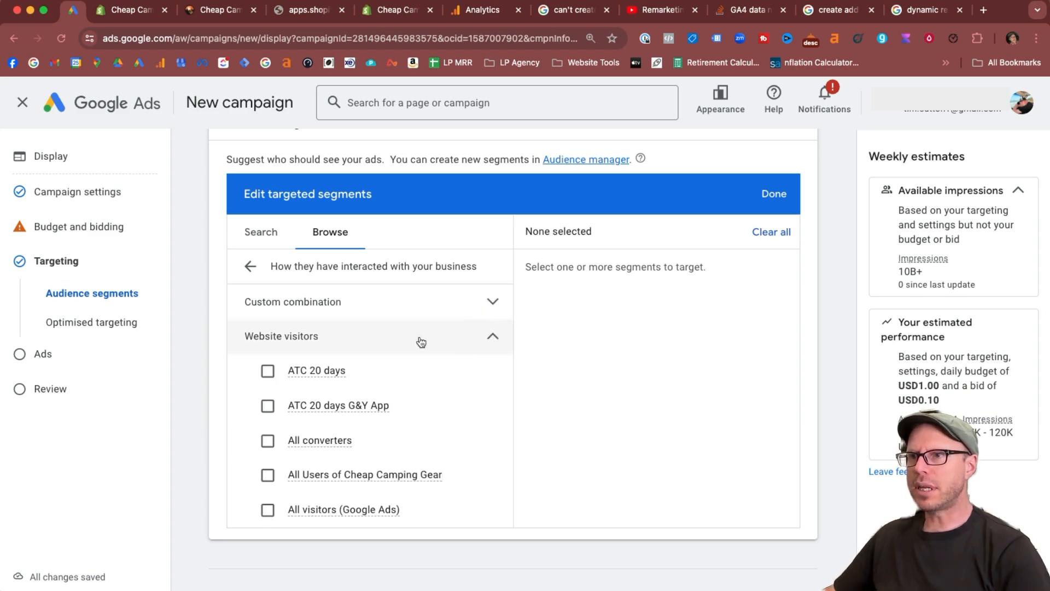
Target the website visitors segment ATC 20 days G&Y App and finish editing the targeted segments
{"action": "scroll", "coordinate": [422, 359], "scroll_direction": "up", "scroll_amount": 3}
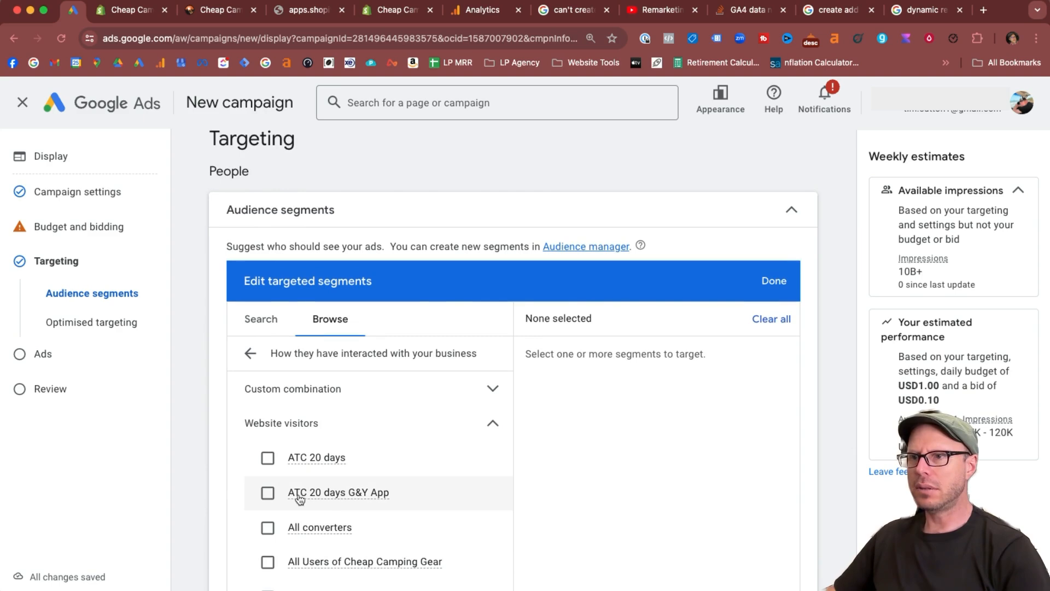
{"action": "scroll", "coordinate": [296, 424], "scroll_direction": "down", "scroll_amount": 2}
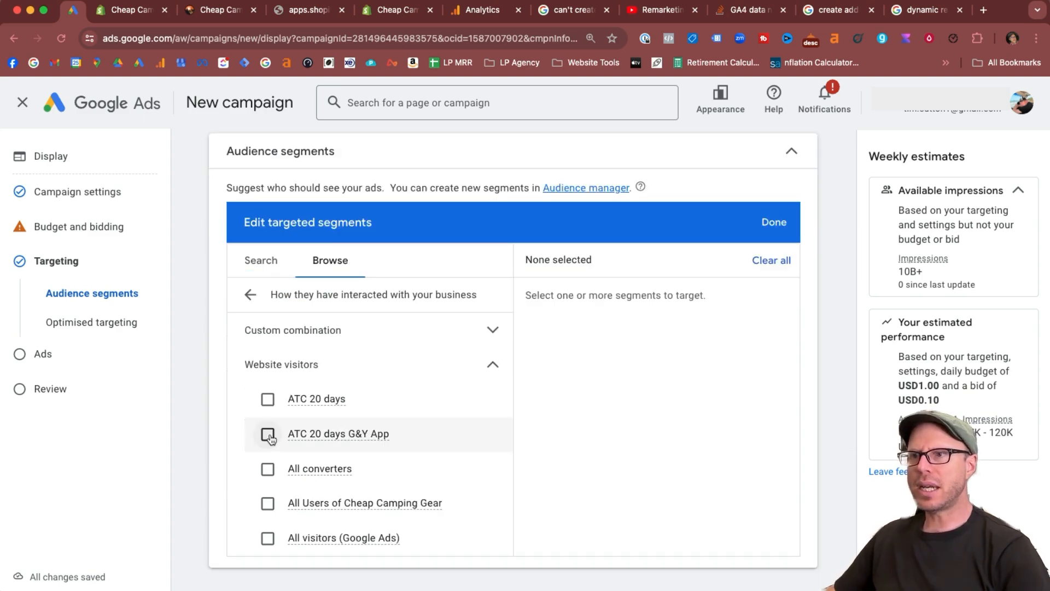
{"action": "left_click", "coordinate": [268, 435]}
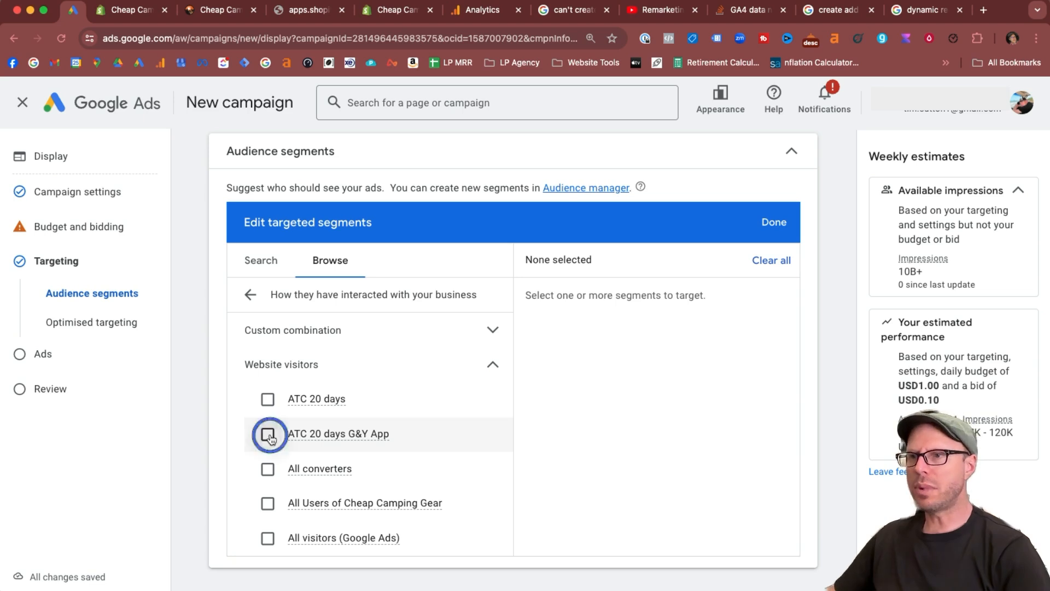
{"action": "scroll", "coordinate": [361, 480], "scroll_direction": "down", "scroll_amount": 5}
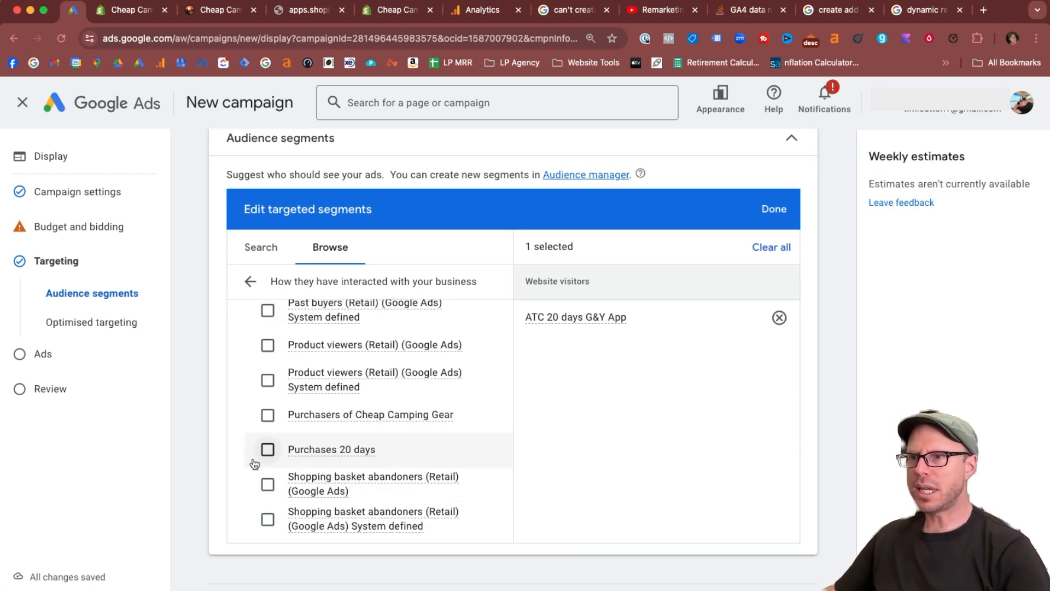
{"action": "mouse_move", "coordinate": [370, 450]}
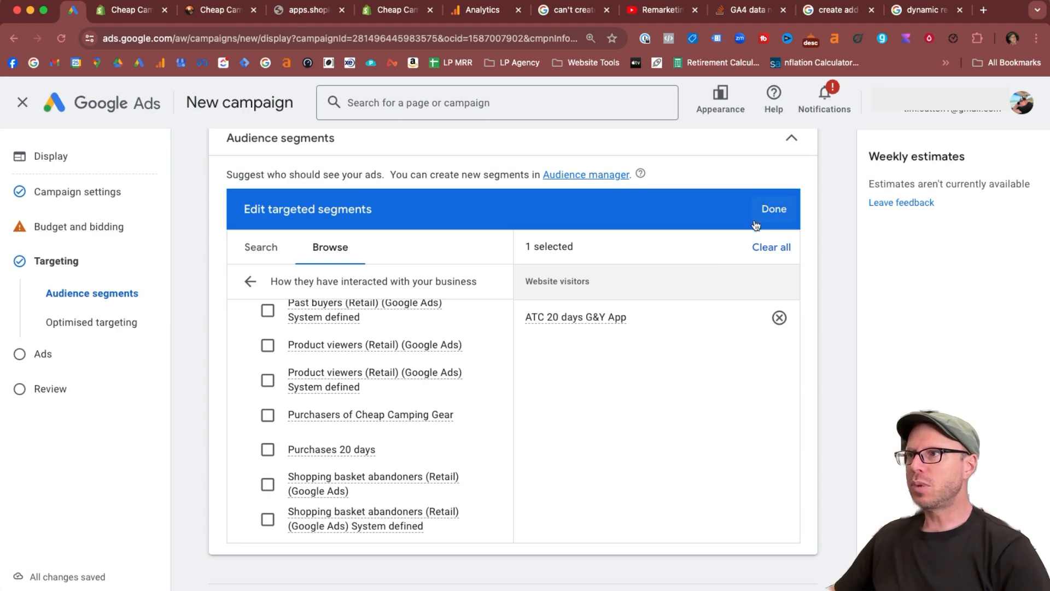
{"action": "left_click", "coordinate": [770, 209]}
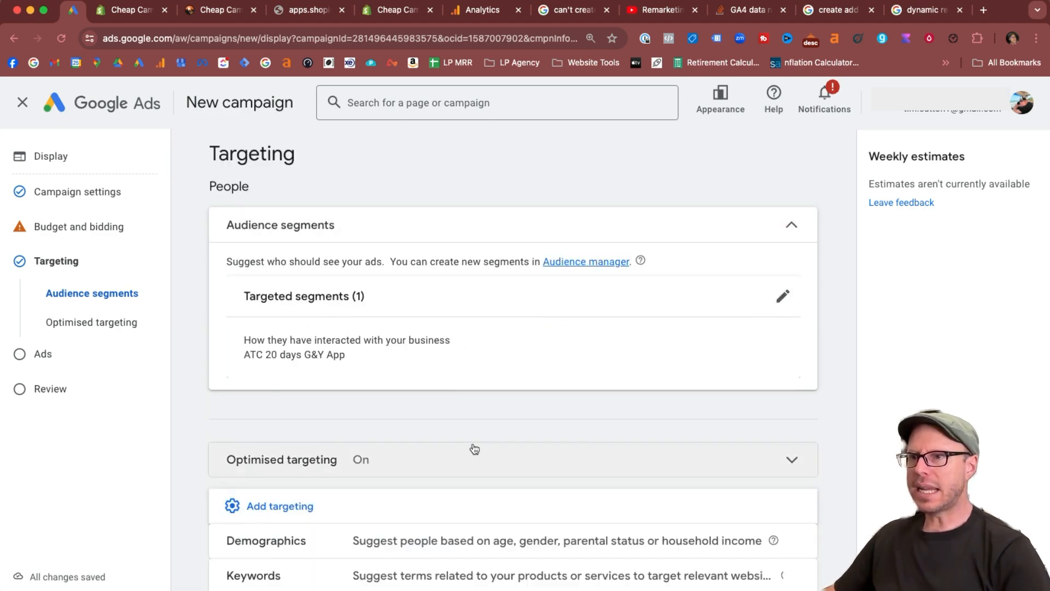
Turn off optimised targeting for the campaign and continue to ad creation
{"action": "scroll", "coordinate": [474, 449], "scroll_direction": "down", "scroll_amount": 3}
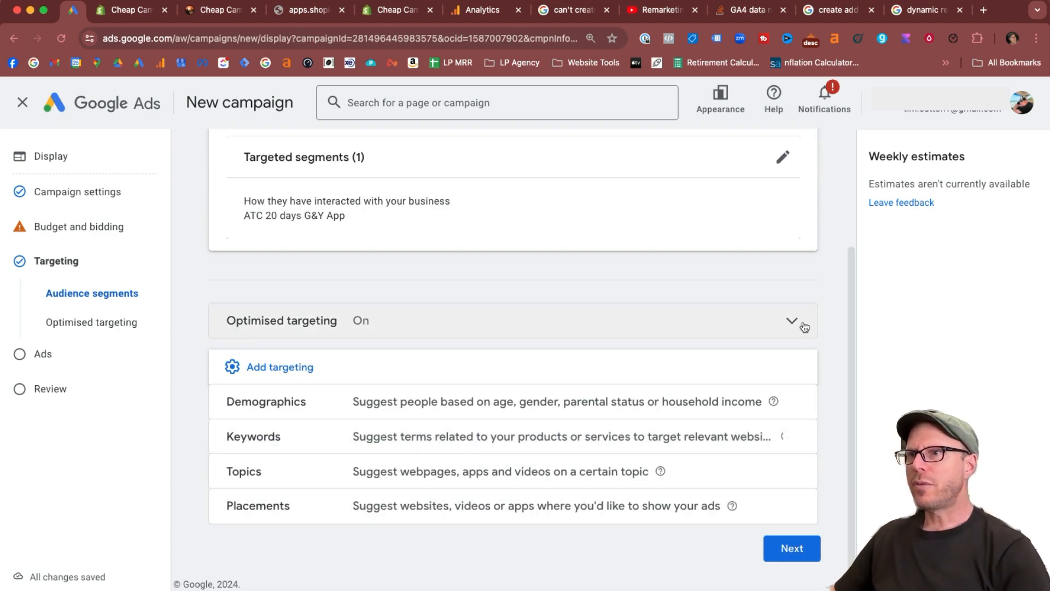
{"action": "left_click", "coordinate": [782, 329]}
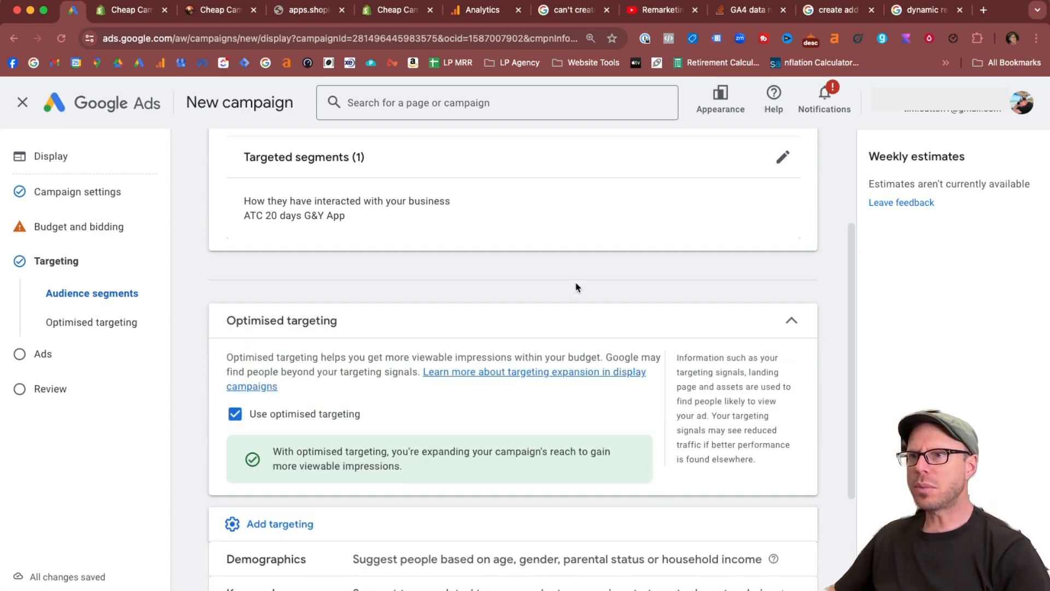
{"action": "left_click_drag", "start_coordinate": [240, 352], "coordinate": [445, 350]}
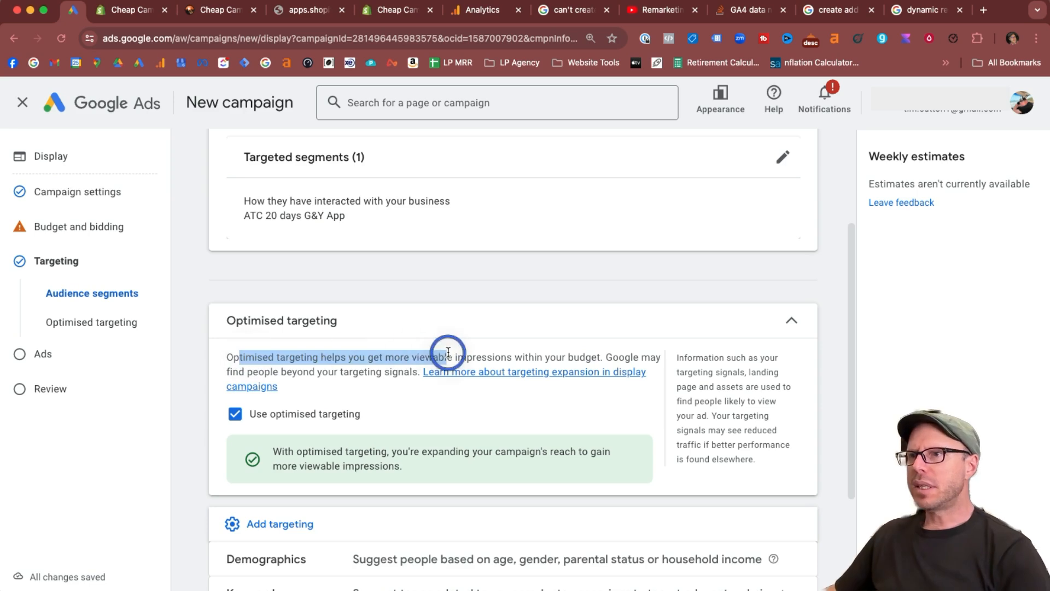
{"action": "left_click_drag", "start_coordinate": [341, 356], "coordinate": [413, 386]}
{"action": "left_click", "coordinate": [572, 355]}
{"action": "left_click", "coordinate": [413, 387]}
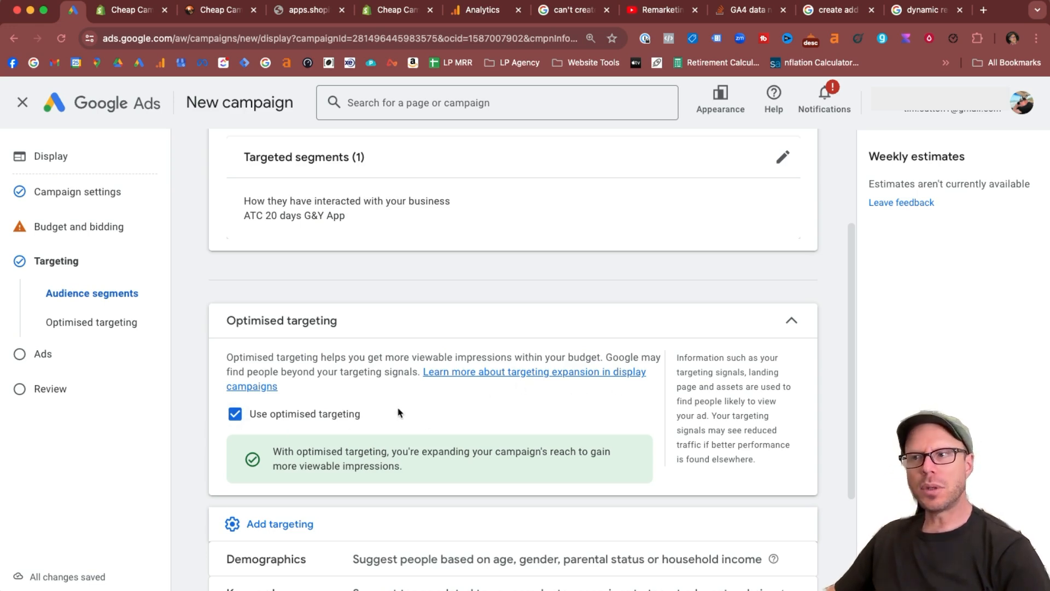
{"action": "left_click", "coordinate": [236, 414]}
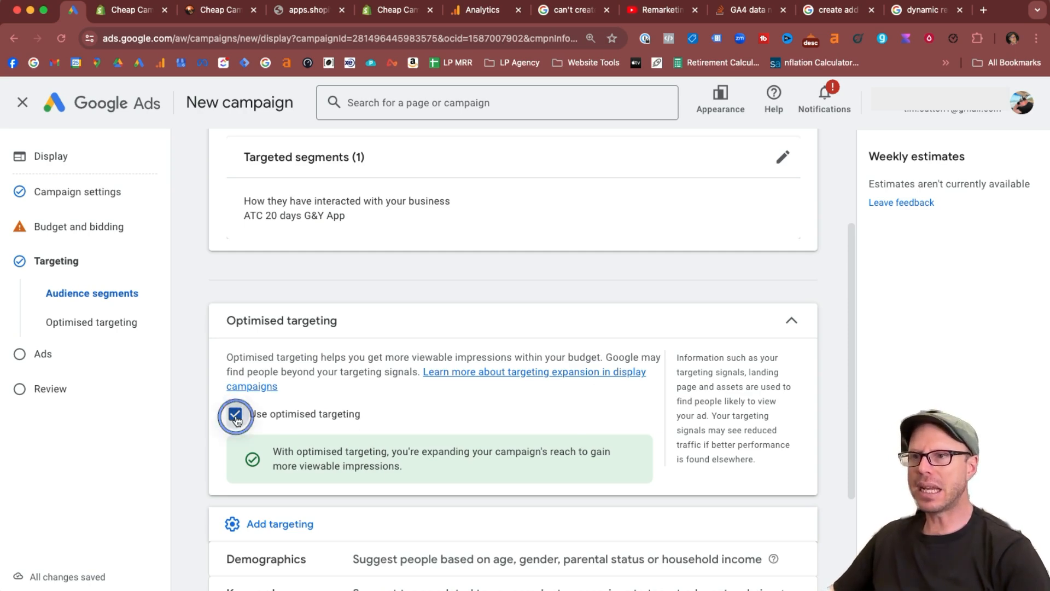
{"action": "scroll", "coordinate": [698, 395], "scroll_direction": "down", "scroll_amount": 3}
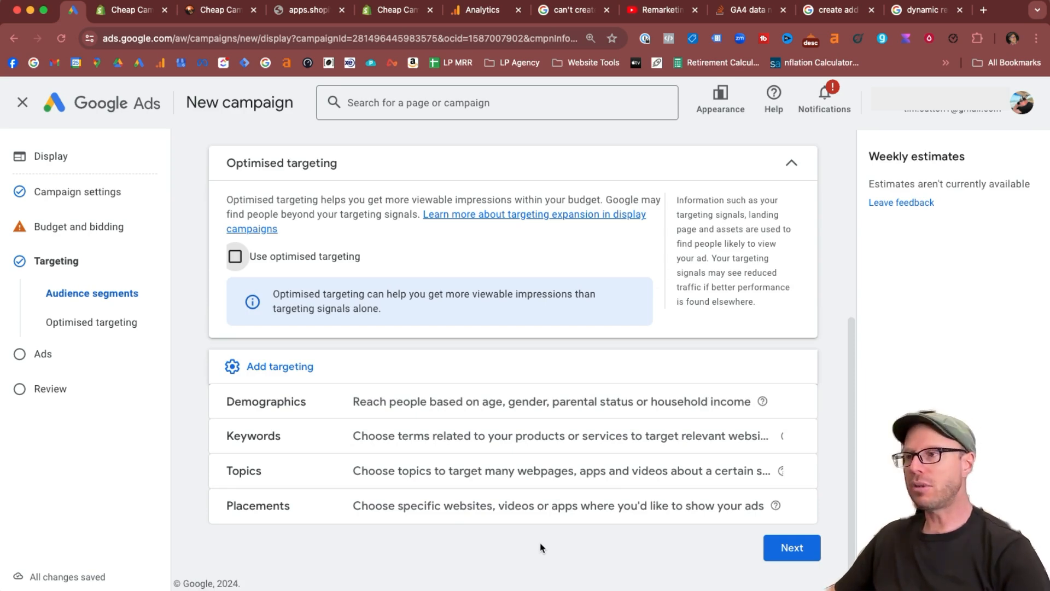
{"action": "left_click", "coordinate": [792, 547]}
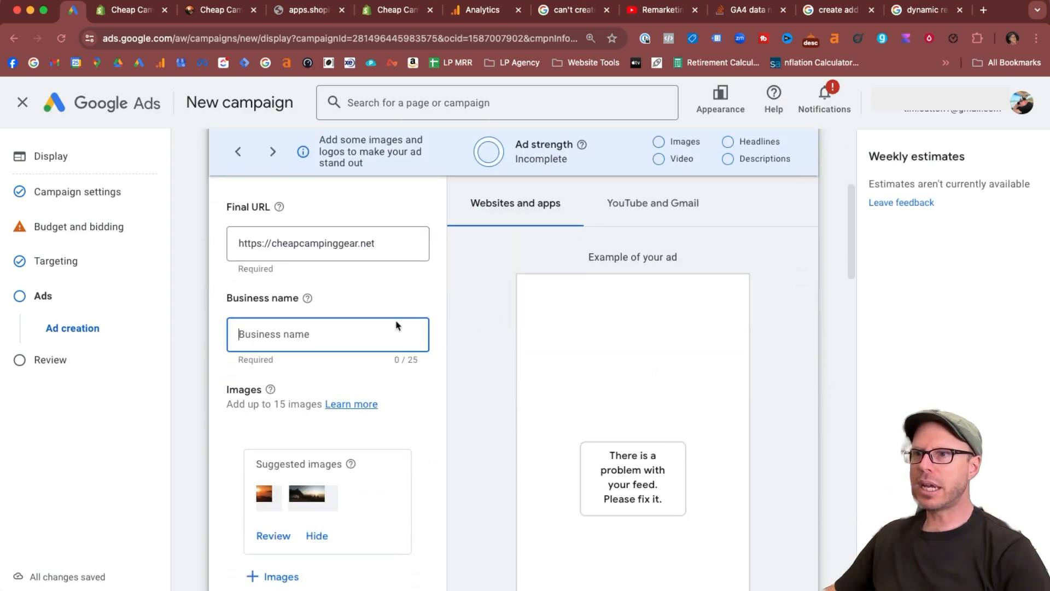
Enter Cheap Camping Gear as the business name for the responsive display ad
{"action": "left_click", "coordinate": [300, 330]}
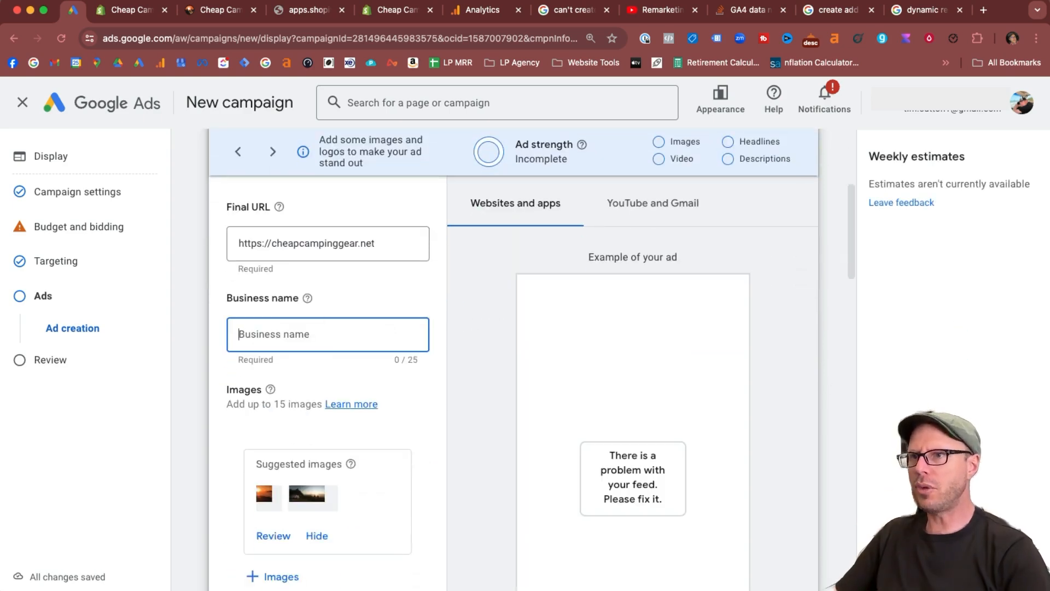
{"action": "type", "text": "Chea"}
{"action": "key", "text": "BackSpace"}
{"action": "key", "text": "BackSpace"}
{"action": "key", "text": "BackSpace"}
{"action": "type", "text": "heap"}
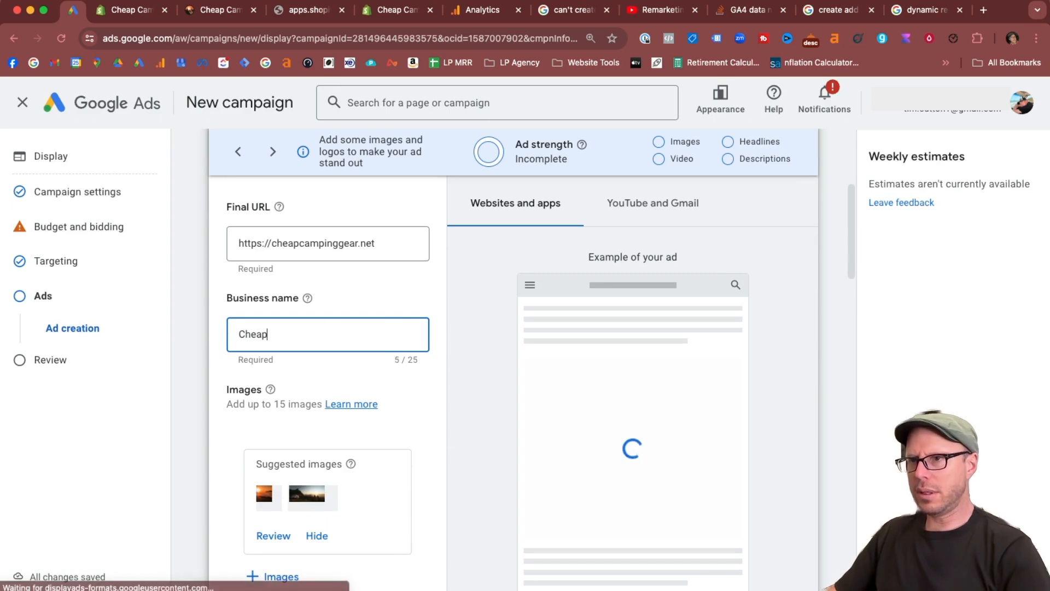
{"action": "type", "text": " Camping Gear"}
Replace the prefilled first headline with "Get 20% off Your Camping Gear"
{"action": "scroll", "coordinate": [358, 402], "scroll_direction": "down", "scroll_amount": 3}
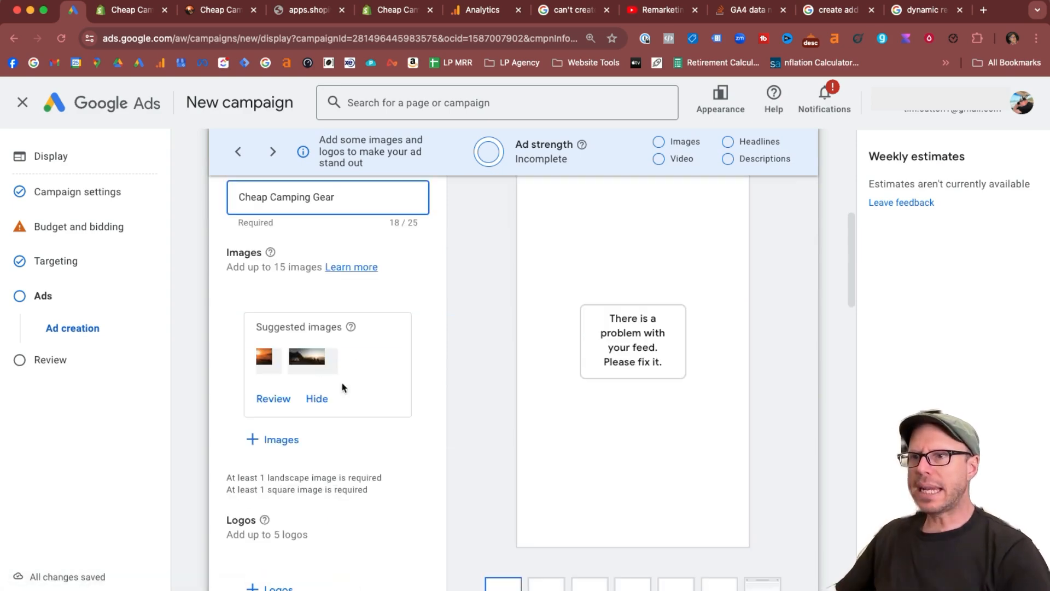
{"action": "scroll", "coordinate": [431, 412], "scroll_direction": "down", "scroll_amount": 3}
{"action": "scroll", "coordinate": [274, 432], "scroll_direction": "down", "scroll_amount": 2}
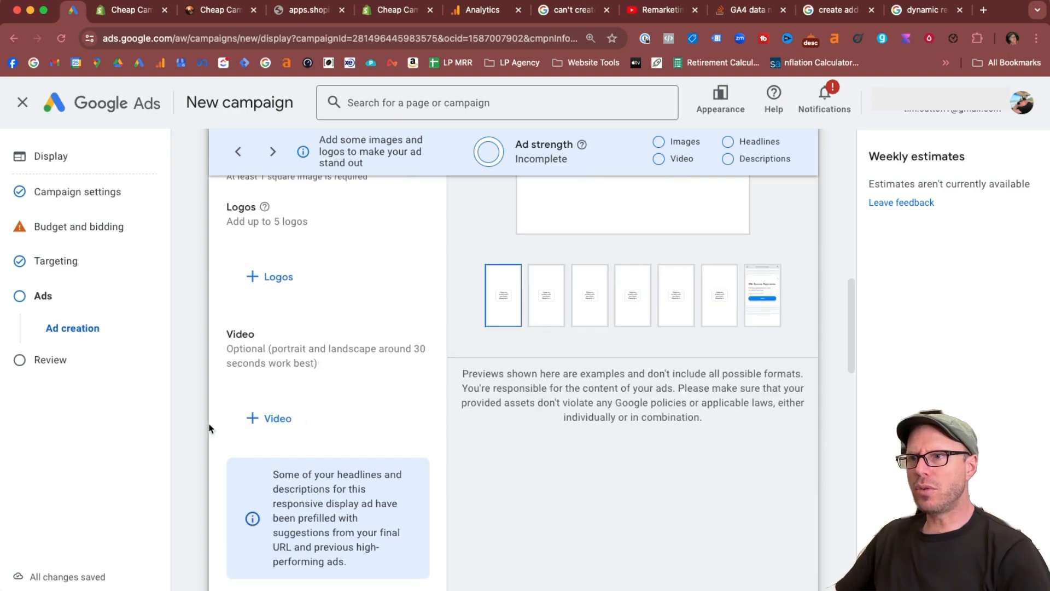
{"action": "scroll", "coordinate": [379, 392], "scroll_direction": "down", "scroll_amount": 6}
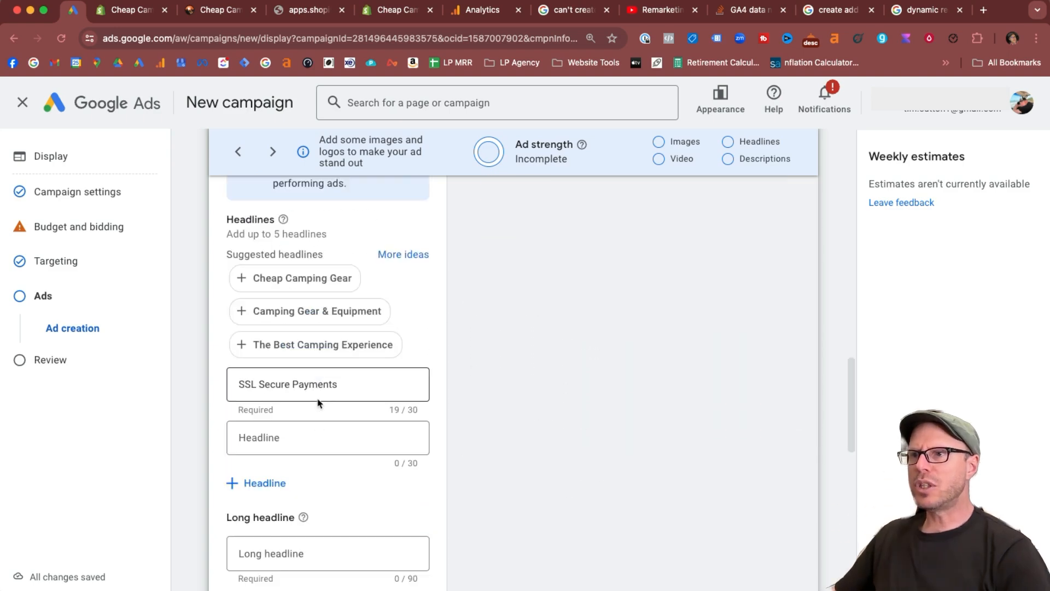
{"action": "scroll", "coordinate": [318, 405], "scroll_direction": "up", "scroll_amount": 1}
{"action": "triple_click", "coordinate": [267, 435]}
{"action": "type", "text": "Get 20% o"}
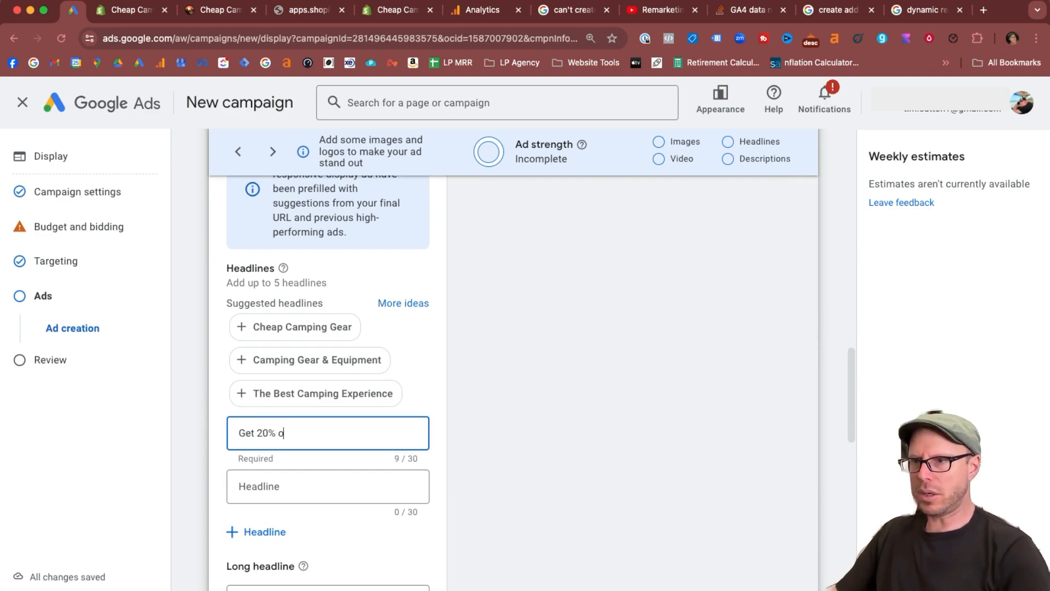
{"action": "type", "text": "ff Your Camping Gear"}
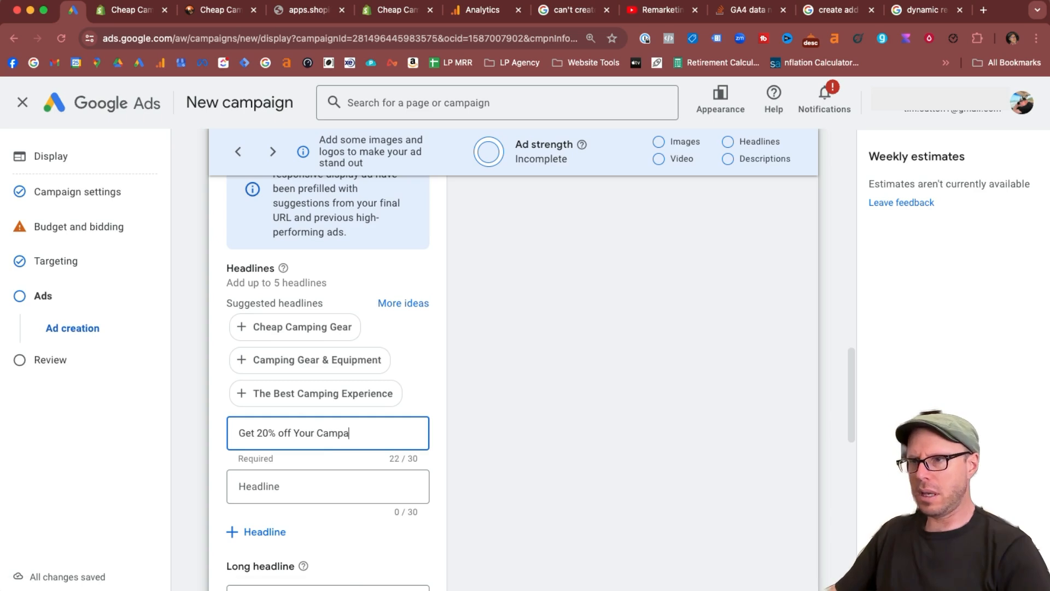
Enter the long headline "Don't Leave Your Gear In the Cart. Come Back & Get 20% off Your Camping Gear"
{"action": "scroll", "coordinate": [358, 452], "scroll_direction": "down", "scroll_amount": 3}
{"action": "scroll", "coordinate": [358, 452], "scroll_direction": "up", "scroll_amount": 1}
{"action": "triple_click", "coordinate": [298, 267]}
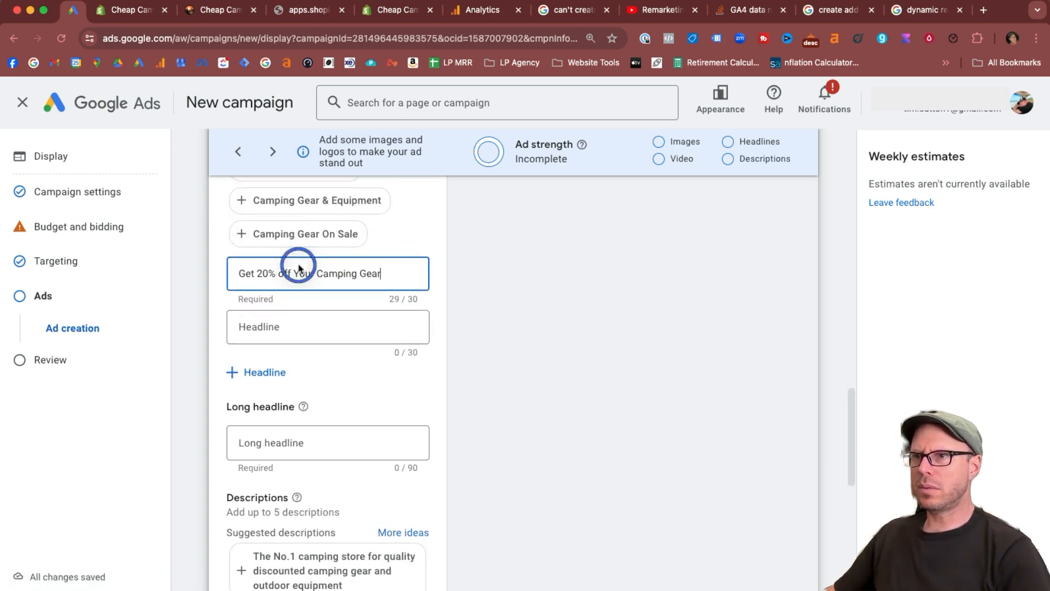
{"action": "left_click", "coordinate": [296, 432]}
{"action": "left_click", "coordinate": [296, 441]}
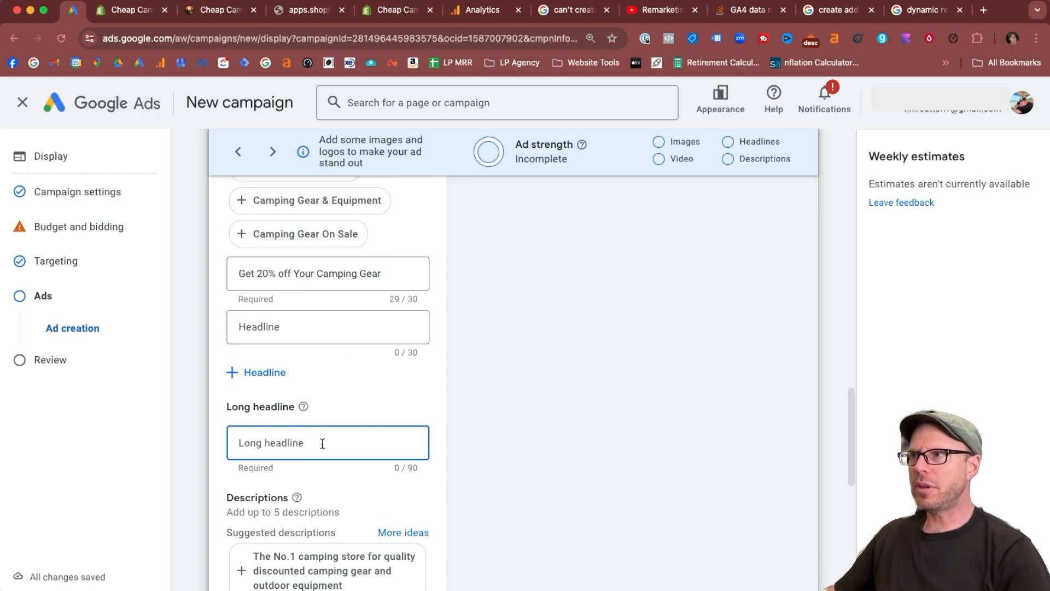
{"action": "type", "text": "Don't Leave Your Gear In the Cart. Come Back & Get 20% off Your Camping Gear"}
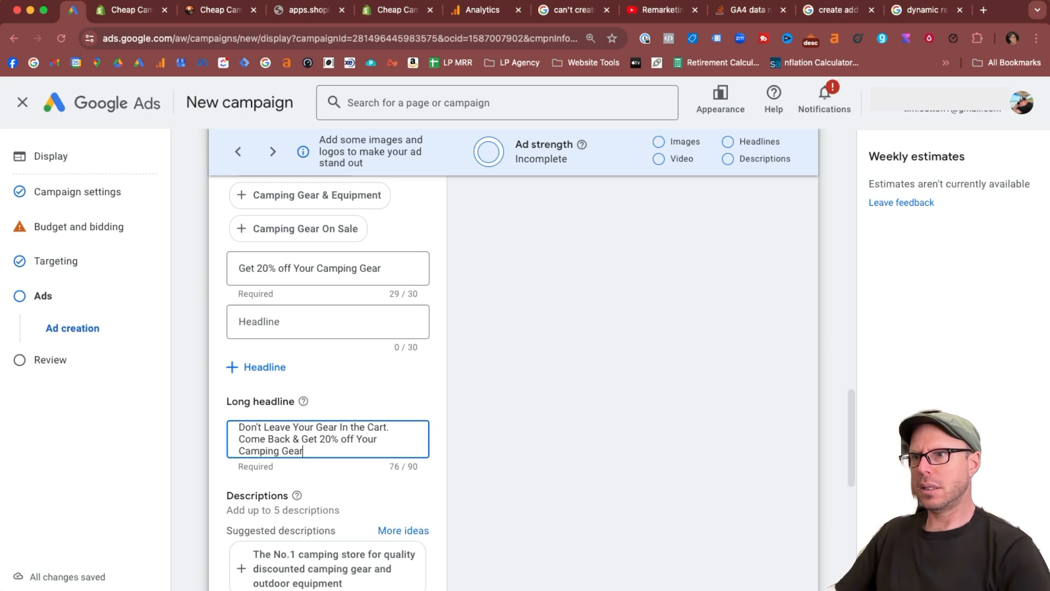
Enter a second headline starting with "Shop" and add the suggested description "The No.1 camping store for quality discounted camping gear and outdoor equipment"
{"action": "left_click", "coordinate": [275, 327]}
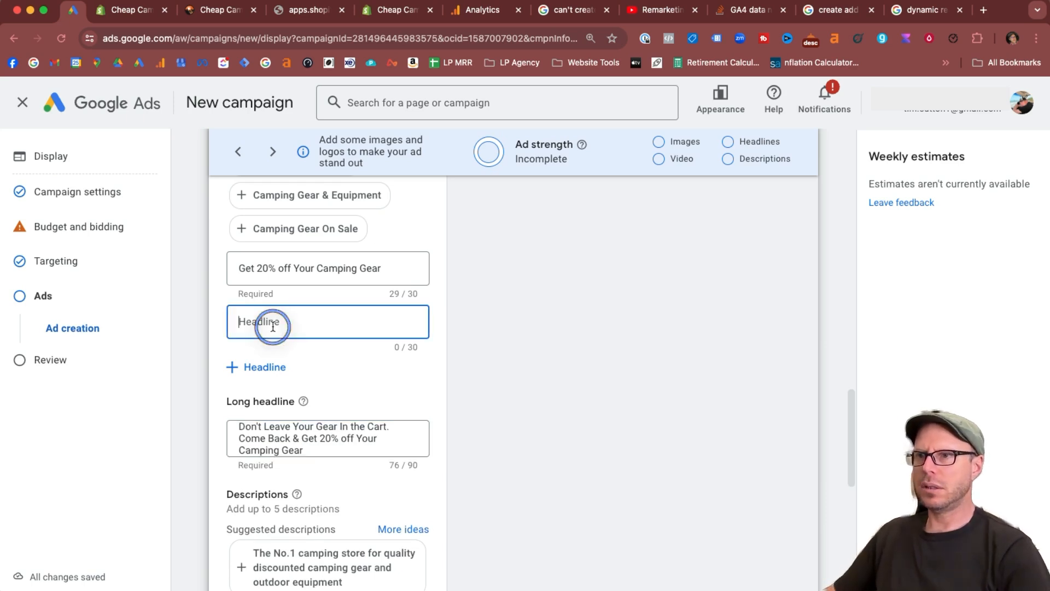
{"action": "type", "text": "Shop"}
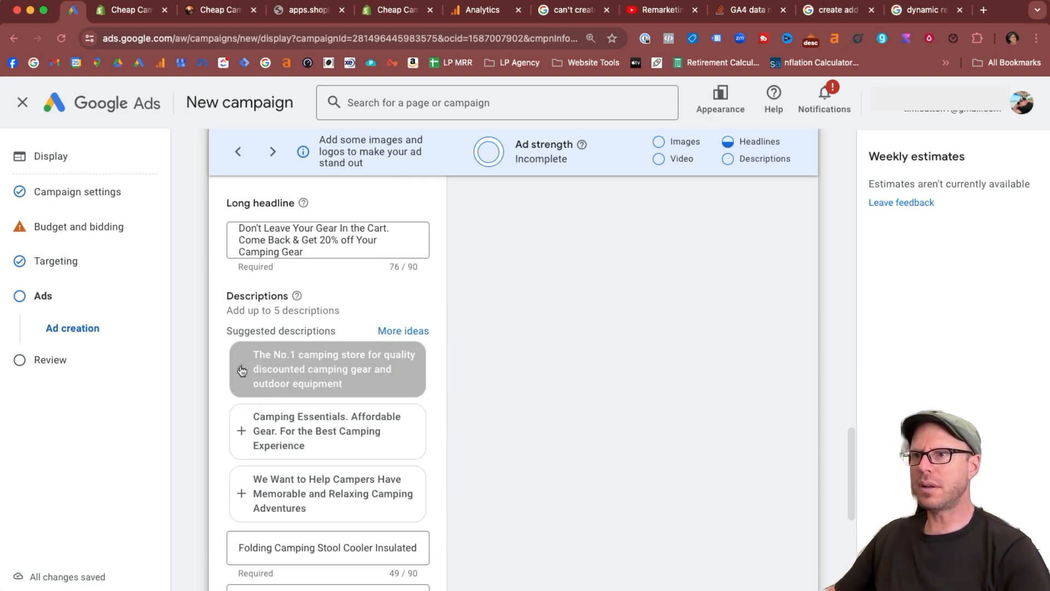
{"action": "left_click", "coordinate": [242, 369]}
Expand the additional format options and turn off asset enhancements and auto-generated video for the ad
{"action": "scroll", "coordinate": [235, 339], "scroll_direction": "down", "scroll_amount": 10}
{"action": "left_click", "coordinate": [230, 321]}
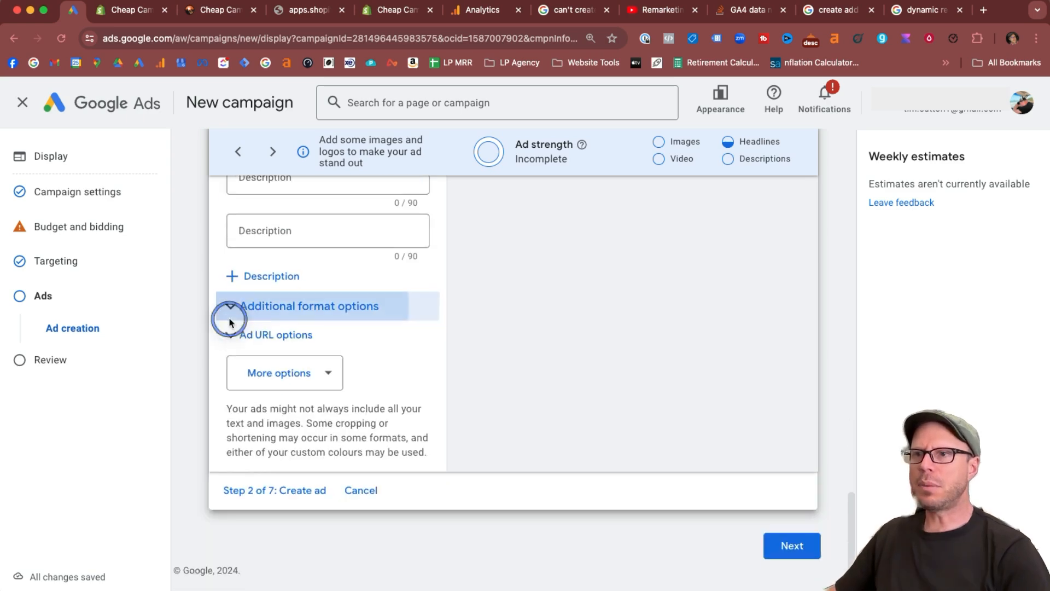
{"action": "left_click", "coordinate": [230, 322]}
{"action": "left_click", "coordinate": [230, 322]}
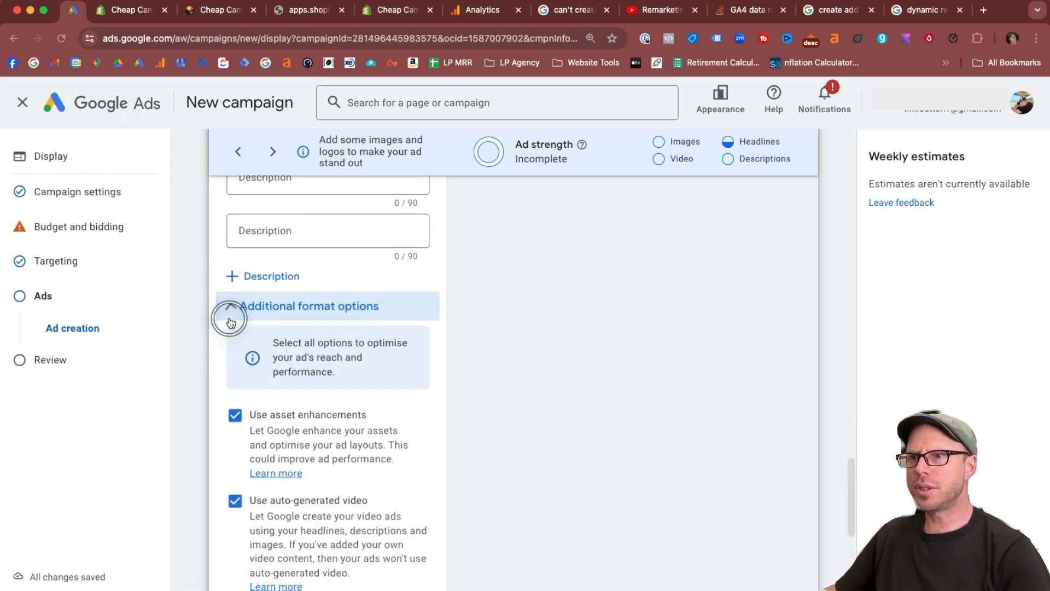
{"action": "scroll", "coordinate": [335, 363], "scroll_direction": "down", "scroll_amount": 2}
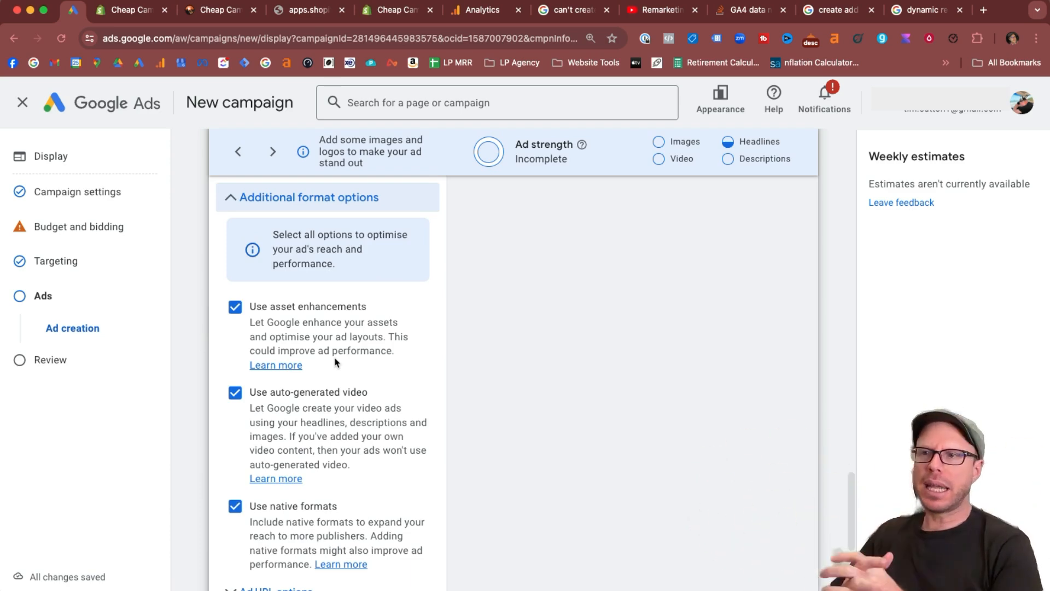
{"action": "left_click", "coordinate": [236, 309]}
{"action": "scroll", "coordinate": [311, 363], "scroll_direction": "down", "scroll_amount": 1}
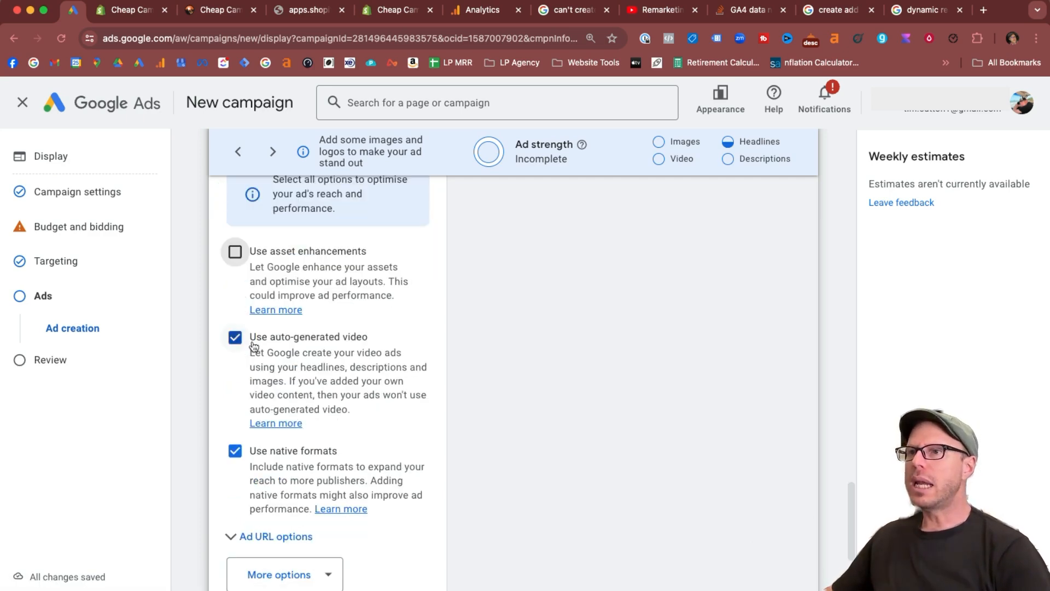
{"action": "left_click", "coordinate": [236, 336]}
{"action": "scroll", "coordinate": [350, 348], "scroll_direction": "down", "scroll_amount": 3}
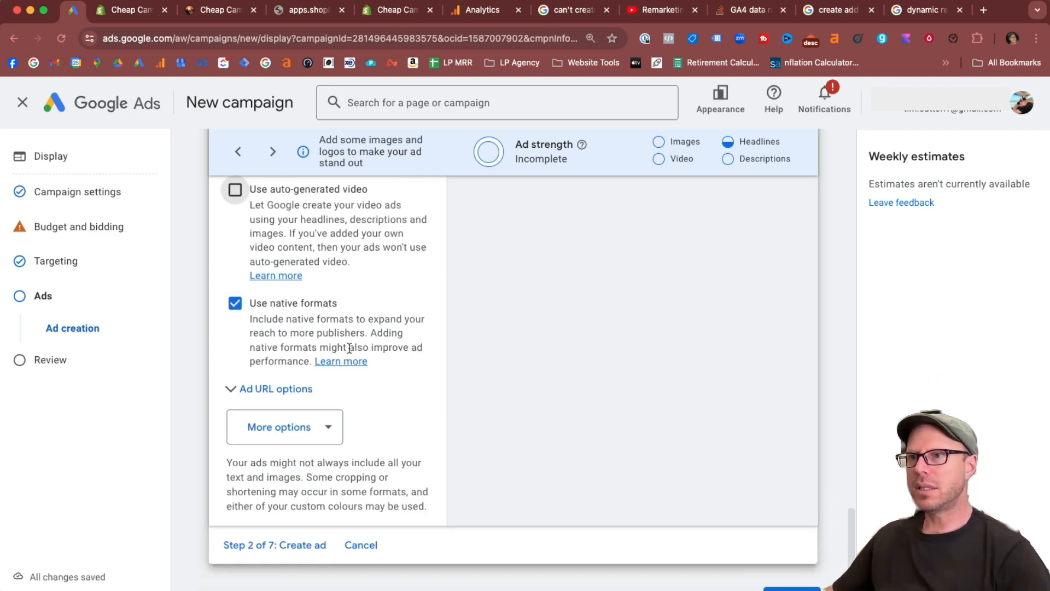
Enable the dynamic ad options and set the promotion text to CAMP20
{"action": "scroll", "coordinate": [385, 382], "scroll_direction": "down", "scroll_amount": 1}
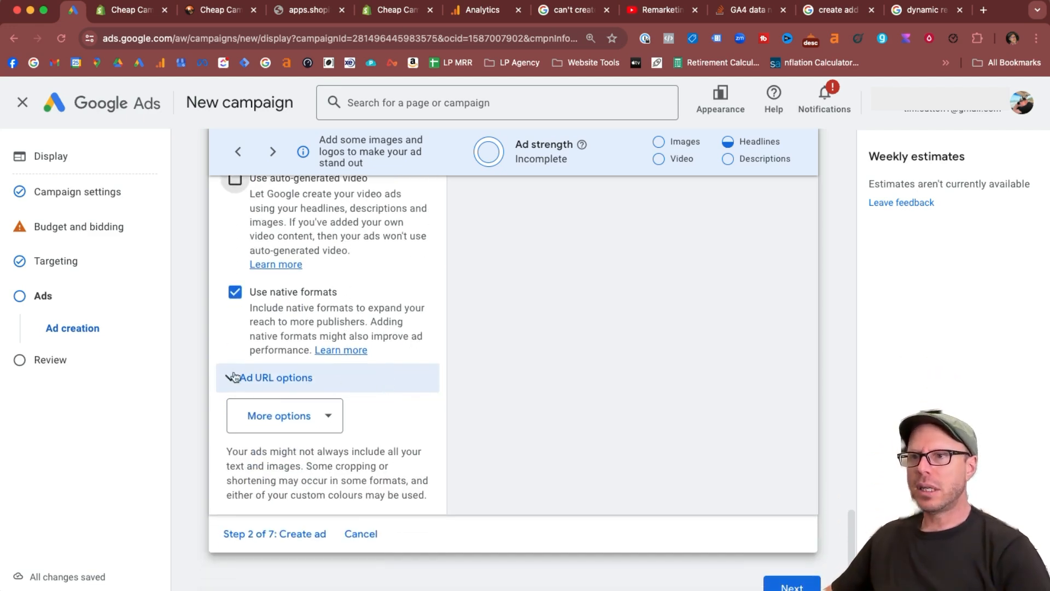
{"action": "left_click", "coordinate": [390, 383]}
{"action": "left_click", "coordinate": [233, 332]}
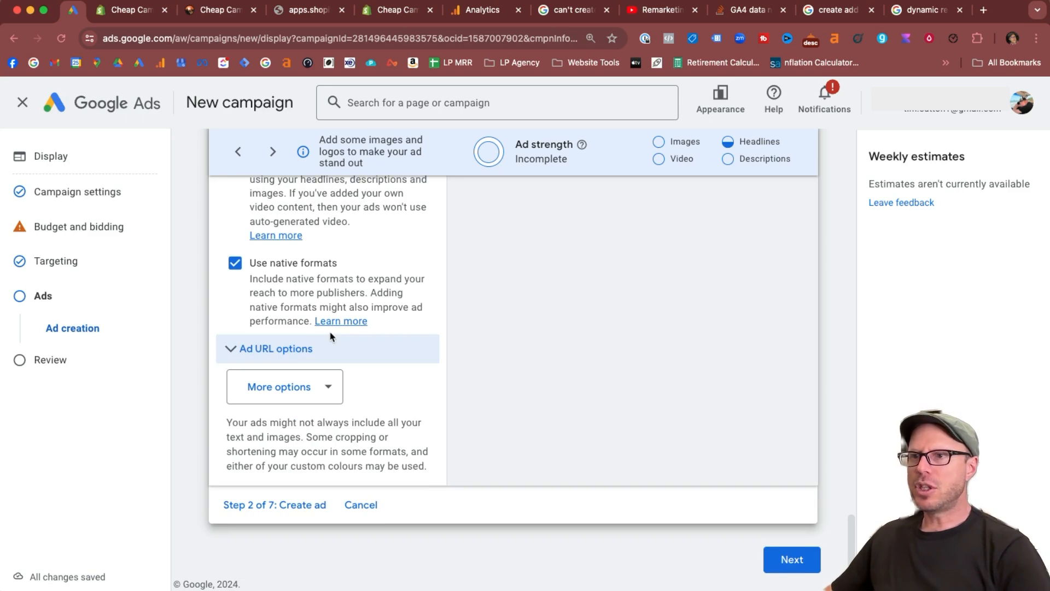
{"action": "left_click", "coordinate": [340, 385]}
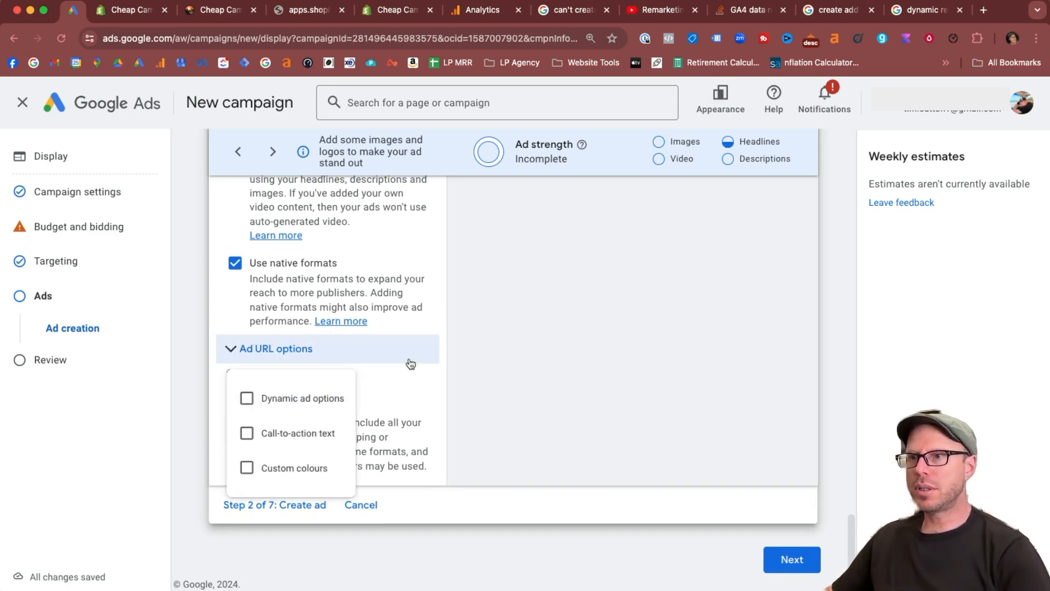
{"action": "left_click", "coordinate": [274, 402]}
{"action": "scroll", "coordinate": [361, 416], "scroll_direction": "down", "scroll_amount": 1}
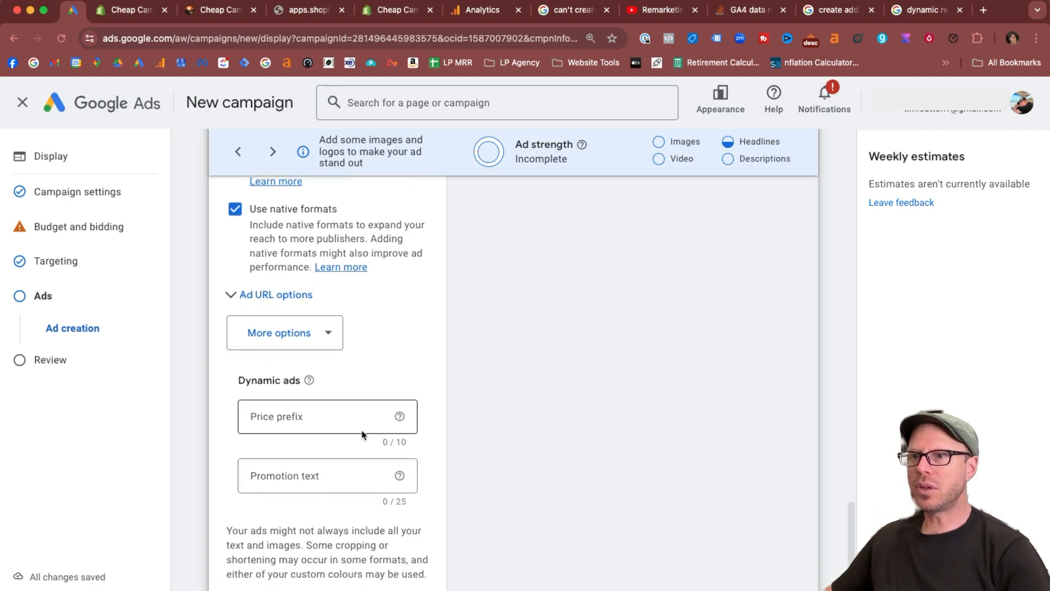
{"action": "left_click", "coordinate": [282, 493]}
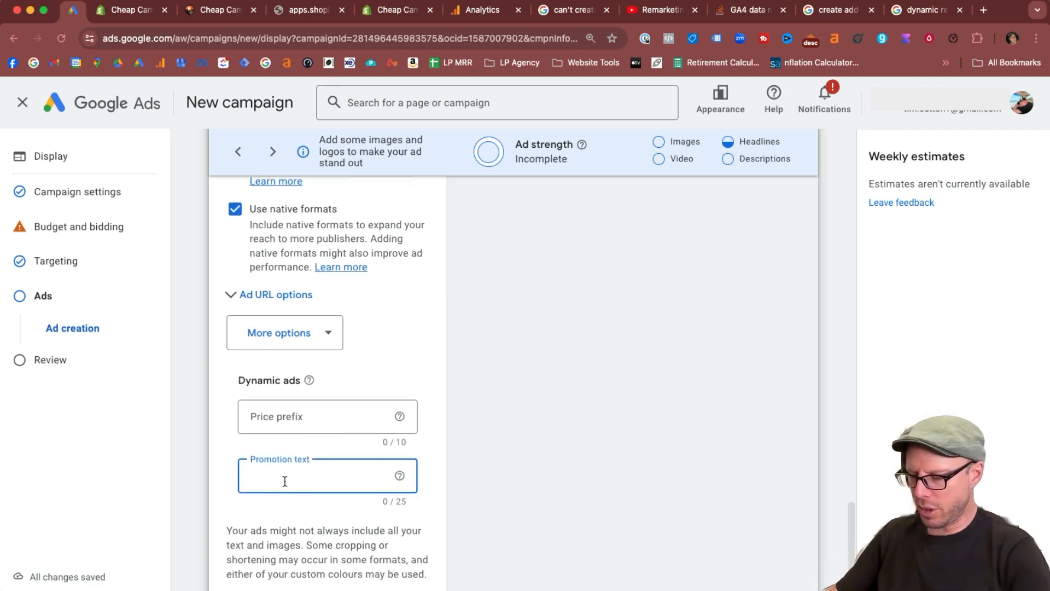
{"action": "left_click", "coordinate": [400, 417]}
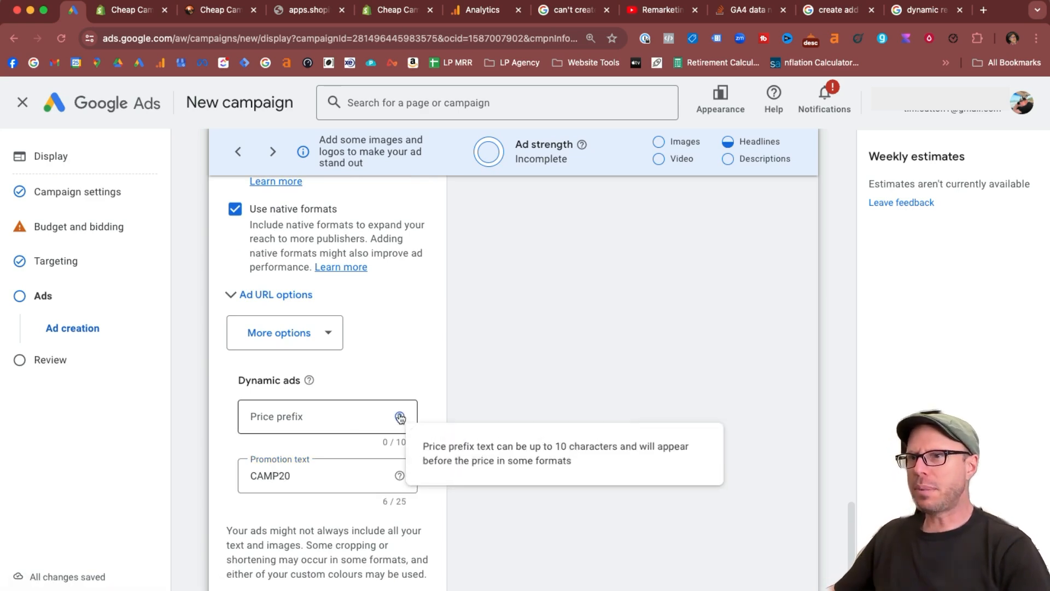
Enable call-to-action text for the ad and set it to Shop Now in English
{"action": "left_click", "coordinate": [327, 334]}
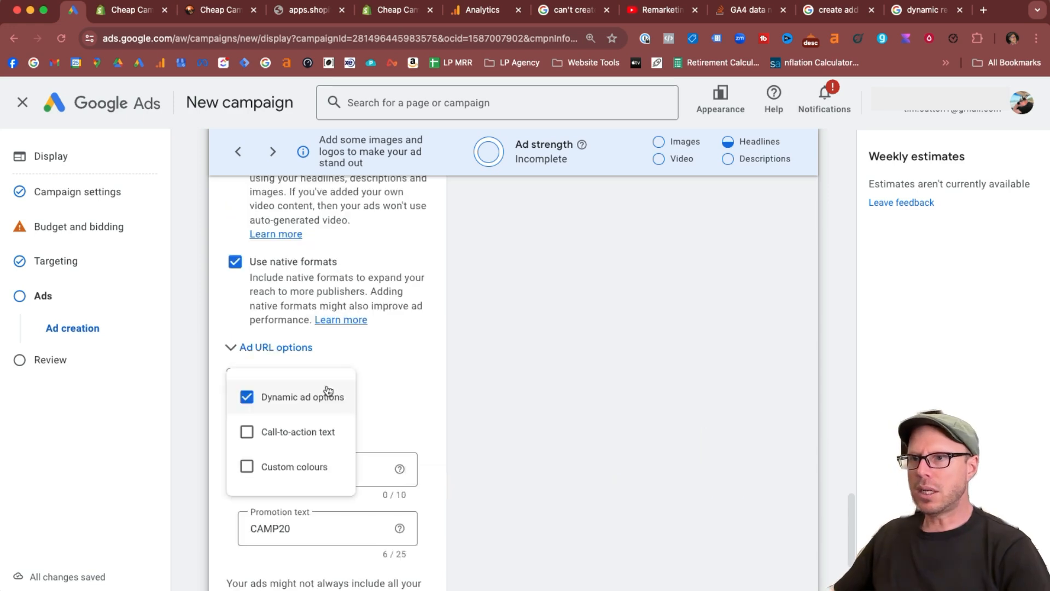
{"action": "left_click", "coordinate": [244, 432]}
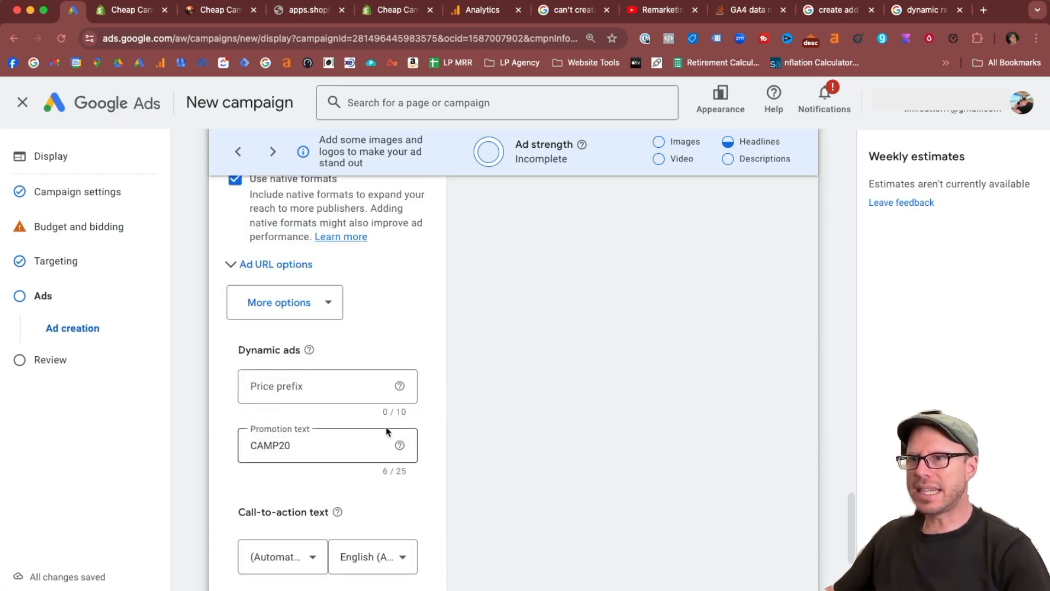
{"action": "scroll", "coordinate": [363, 415], "scroll_direction": "down", "scroll_amount": 3}
{"action": "left_click", "coordinate": [282, 403]}
{"action": "scroll", "coordinate": [298, 241], "scroll_direction": "down", "scroll_amount": 3}
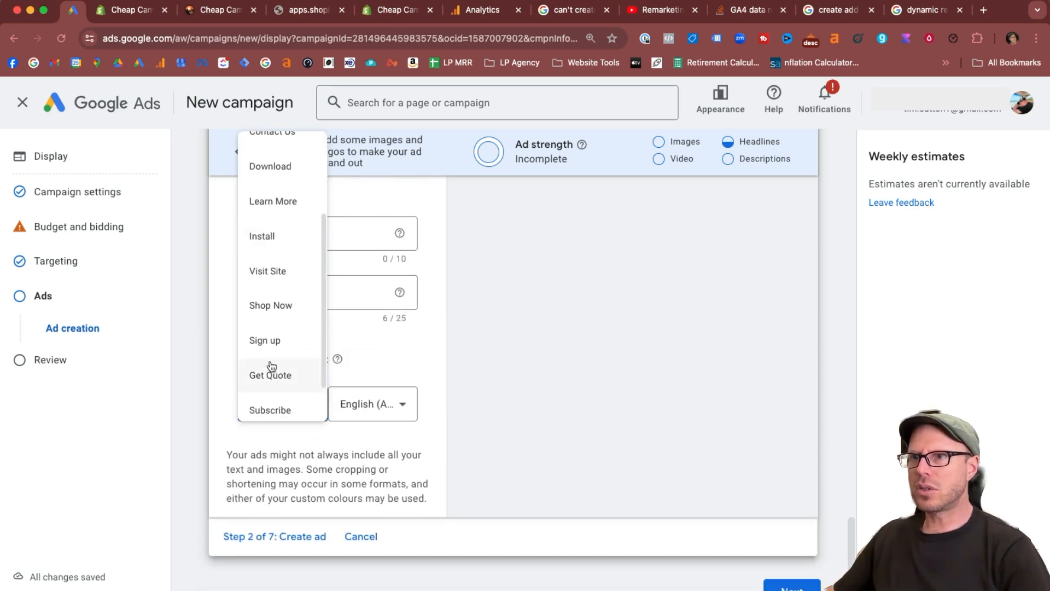
{"action": "left_click", "coordinate": [277, 305]}
{"action": "left_click", "coordinate": [378, 402]}
{"action": "left_click", "coordinate": [377, 374]}
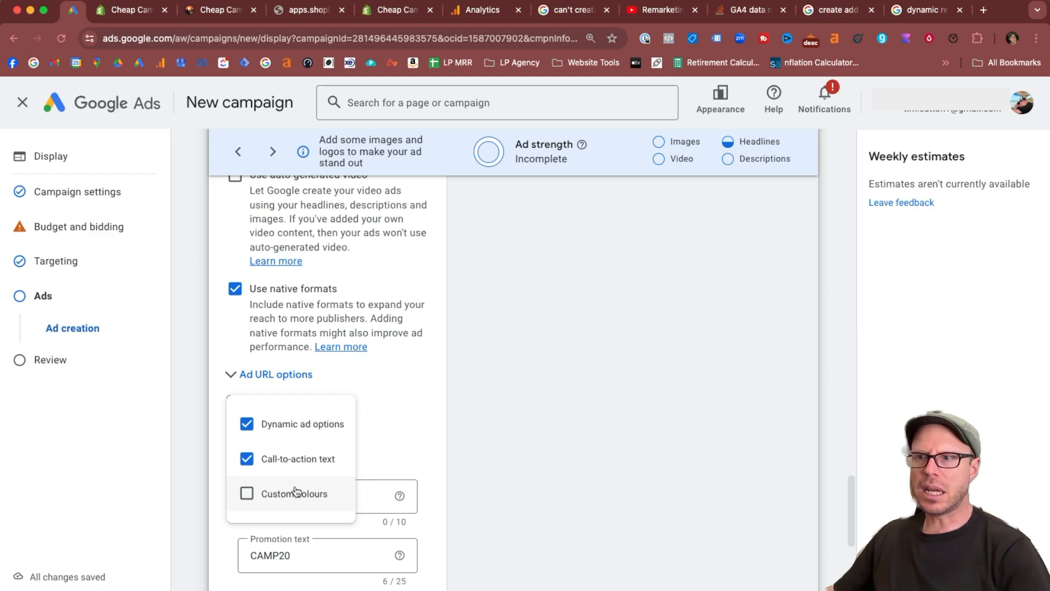
{"action": "left_click", "coordinate": [425, 437]}
Continue to the campaign review and start the identity confirmation
{"action": "scroll", "coordinate": [427, 441], "scroll_direction": "down", "scroll_amount": 5}
{"action": "scroll", "coordinate": [427, 441], "scroll_direction": "up", "scroll_amount": 1}
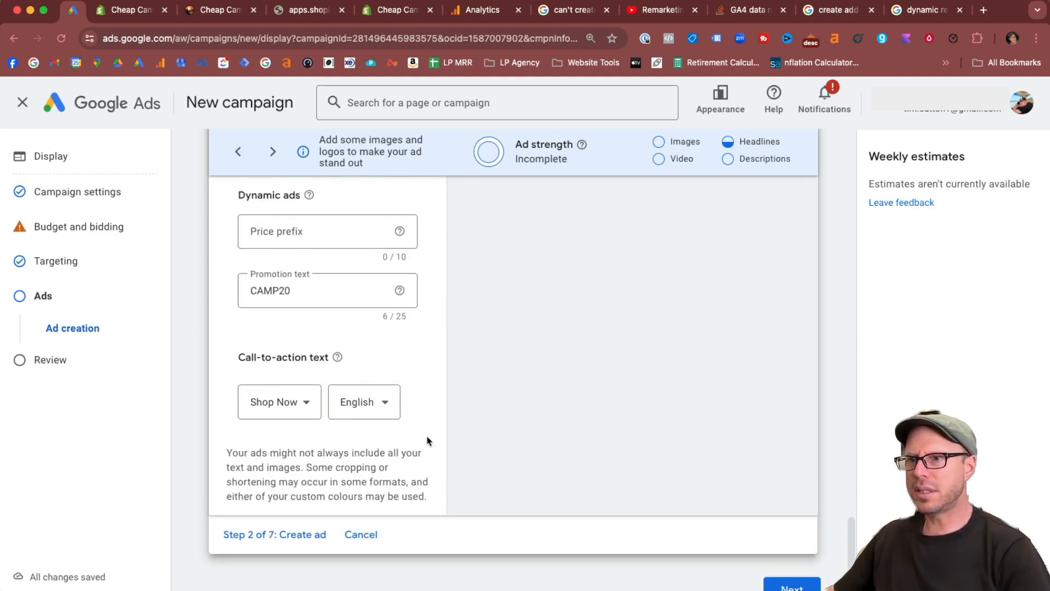
{"action": "scroll", "coordinate": [517, 474], "scroll_direction": "down", "scroll_amount": 1}
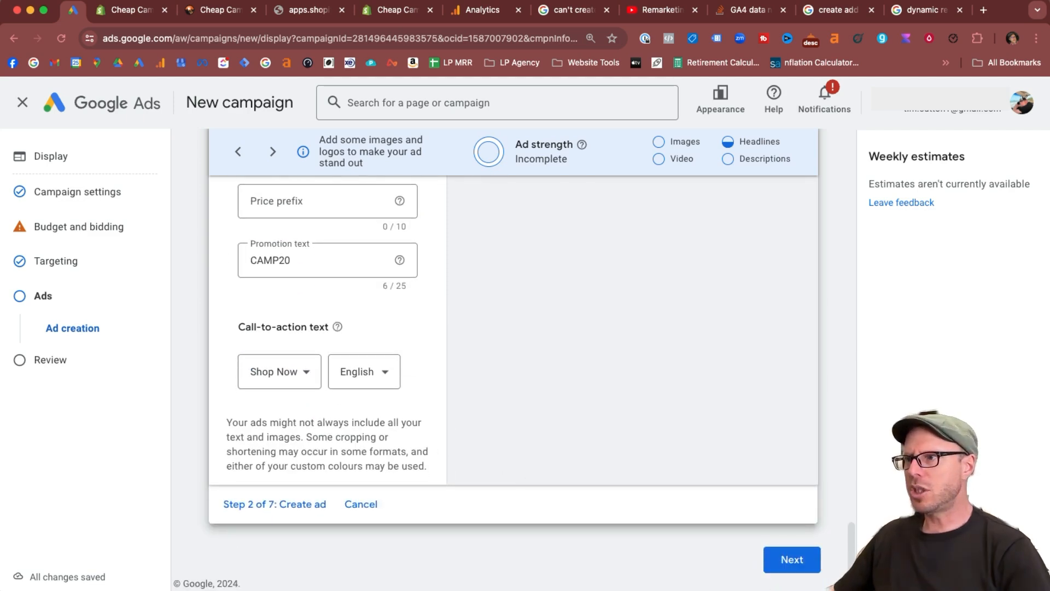
{"action": "left_click", "coordinate": [792, 558]}
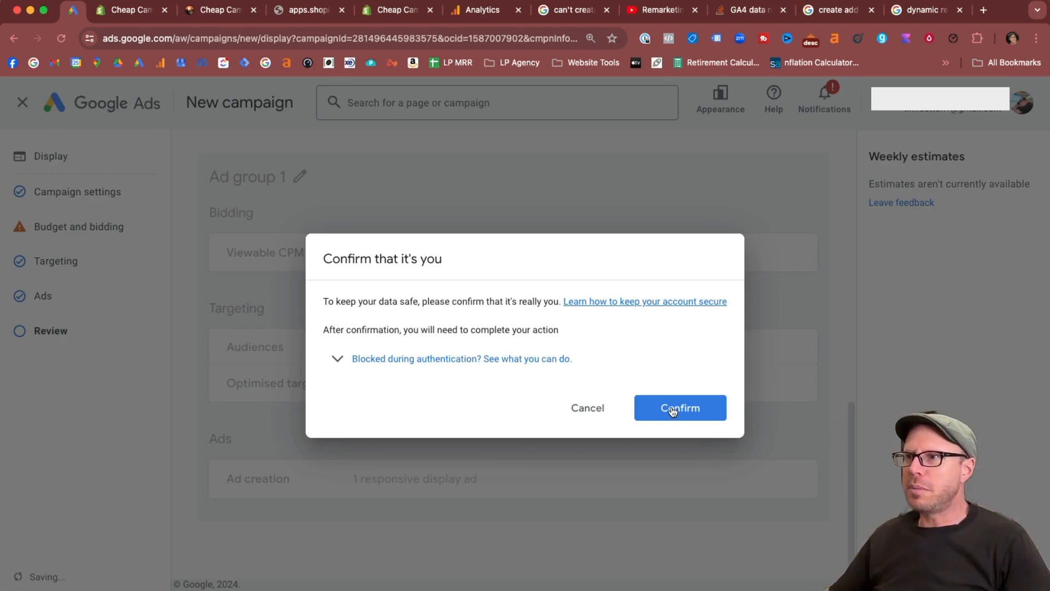
{"action": "left_click", "coordinate": [673, 411]}
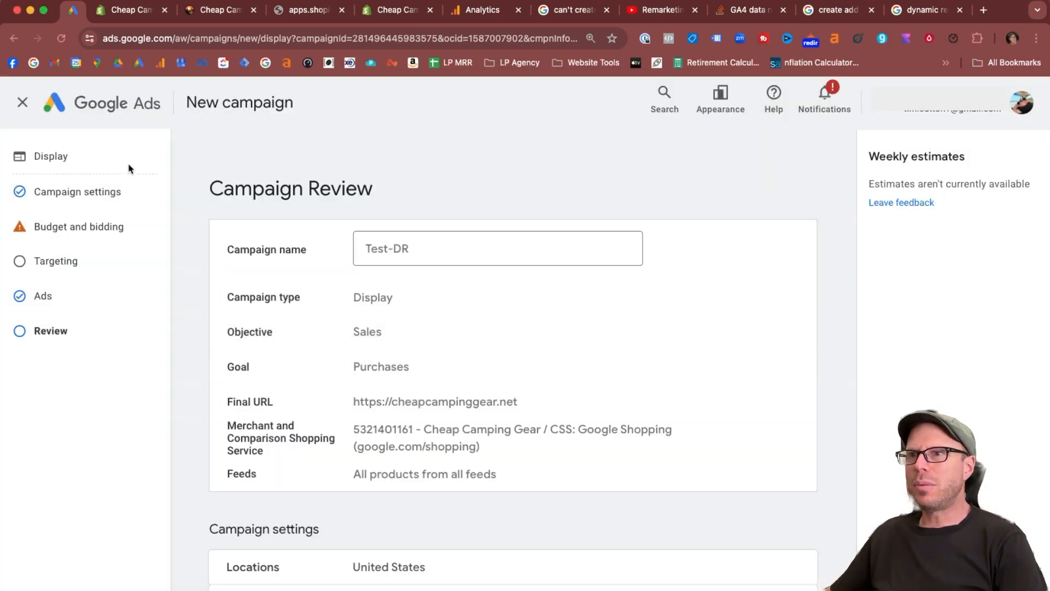
Rename Ad group 1 to DR Ad Group in the campaign review
{"action": "left_click_drag", "start_coordinate": [218, 186], "coordinate": [399, 186]}
{"action": "left_click", "coordinate": [591, 239]}
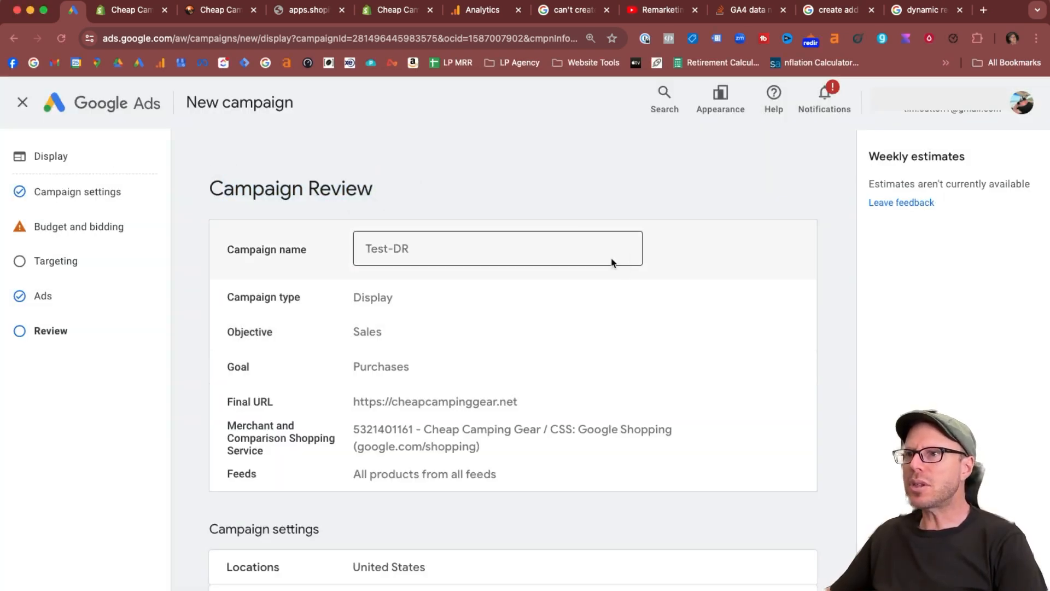
{"action": "scroll", "coordinate": [477, 250], "scroll_direction": "down", "scroll_amount": 14}
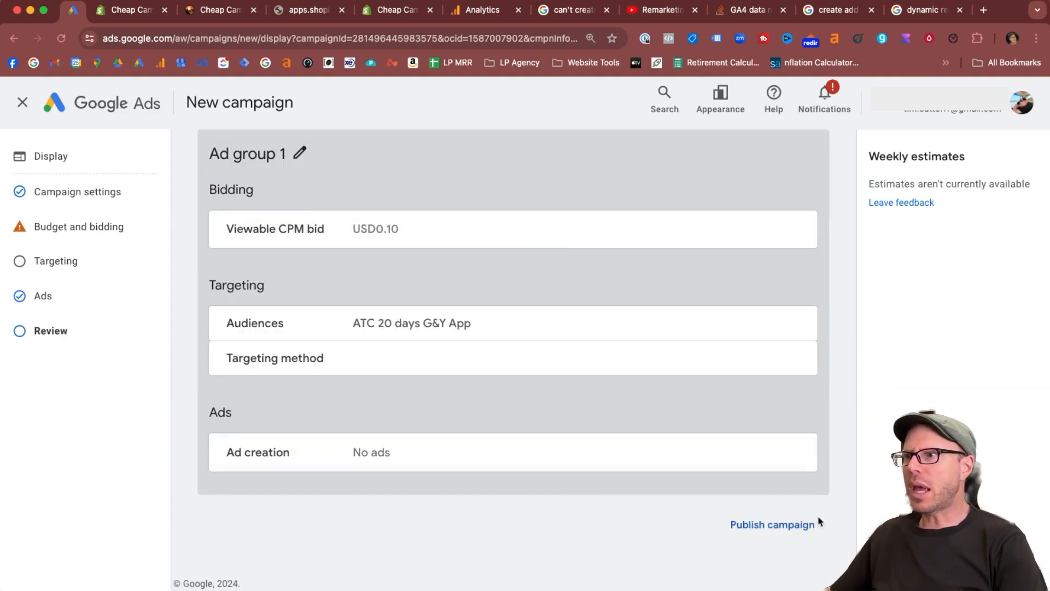
{"action": "scroll", "coordinate": [279, 164], "scroll_direction": "up", "scroll_amount": 3}
{"action": "left_click", "coordinate": [298, 234]}
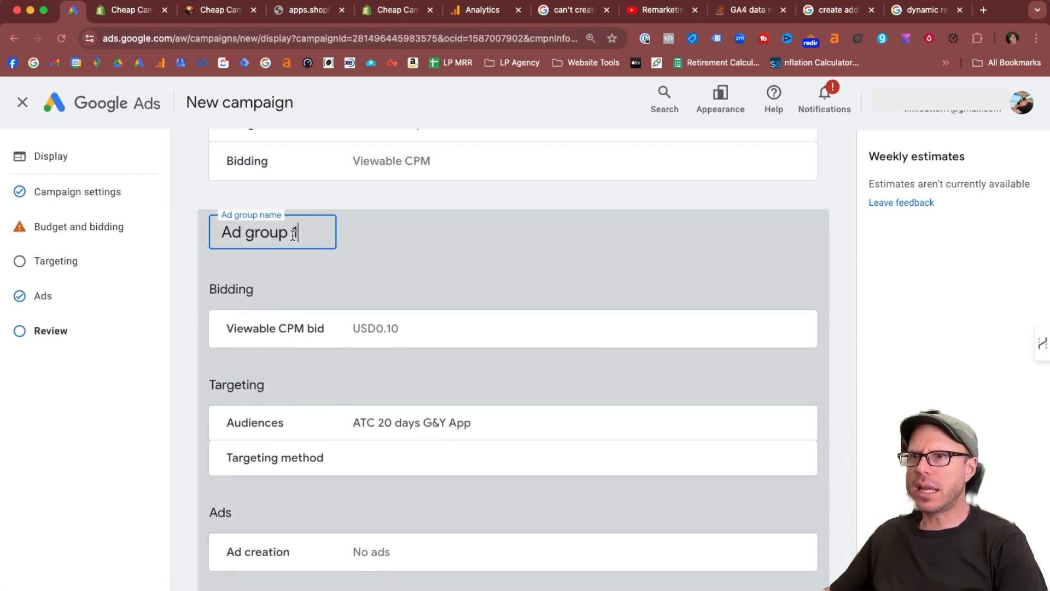
{"action": "double_click", "coordinate": [253, 235]}
{"action": "triple_click", "coordinate": [253, 235]}
{"action": "type", "text": "DR Ad"}
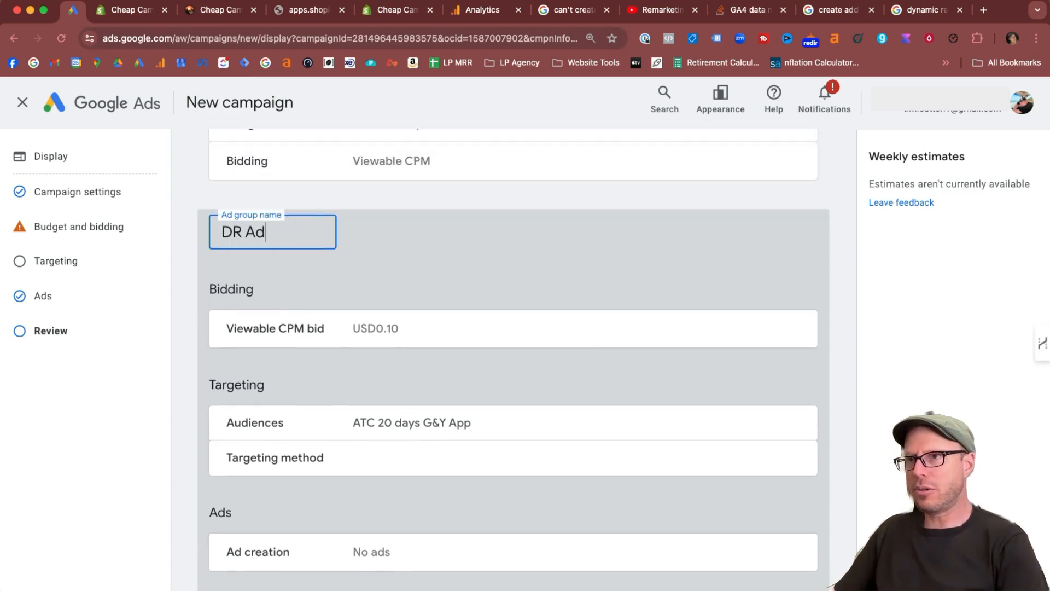
{"action": "type", "text": " Group"}
Try to publish the campaign, read the missing-information warning and cancel the publishing
{"action": "scroll", "coordinate": [626, 349], "scroll_direction": "down", "scroll_amount": 2}
{"action": "left_click", "coordinate": [778, 526]}
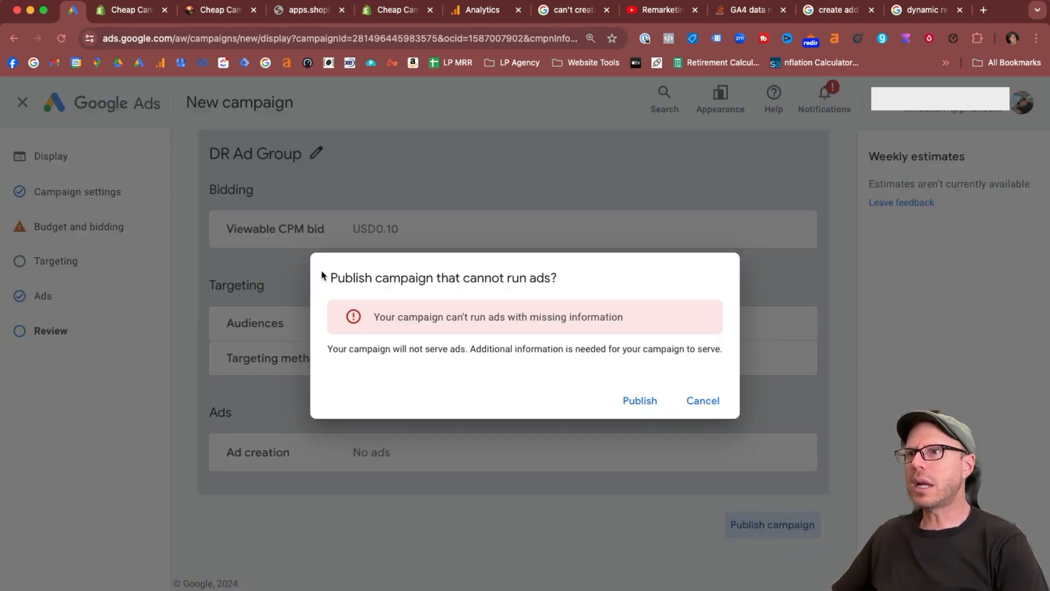
{"action": "left_click_drag", "start_coordinate": [323, 275], "coordinate": [694, 351]}
{"action": "left_click_drag", "start_coordinate": [374, 316], "coordinate": [645, 320]}
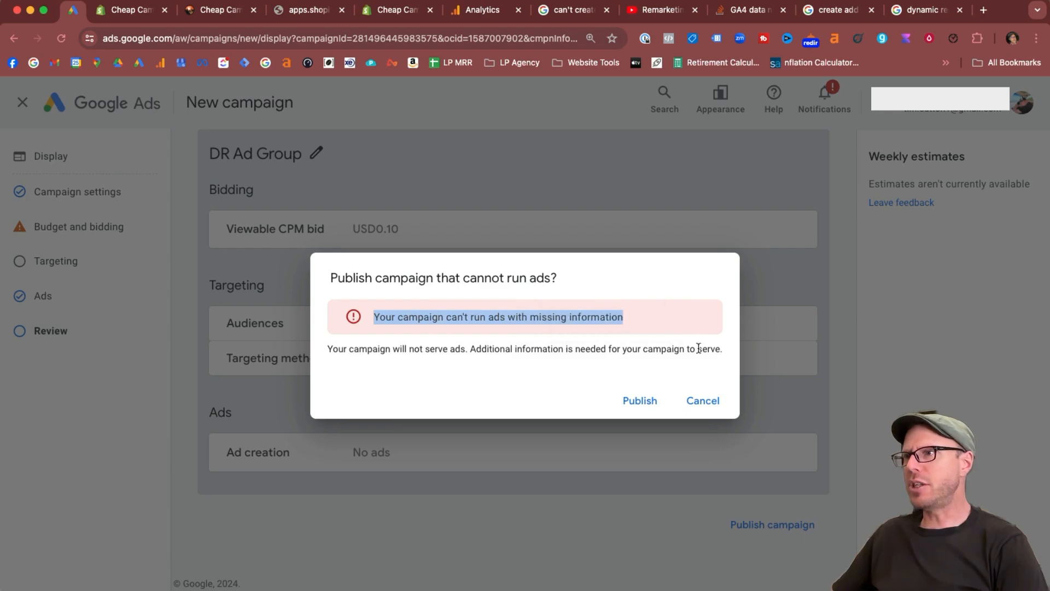
{"action": "left_click", "coordinate": [703, 401]}
Set the campaign's average daily budget to USD 10.00 and the ad group's viewable CPM bid to USD 0.20
{"action": "scroll", "coordinate": [383, 377], "scroll_direction": "down", "scroll_amount": 2}
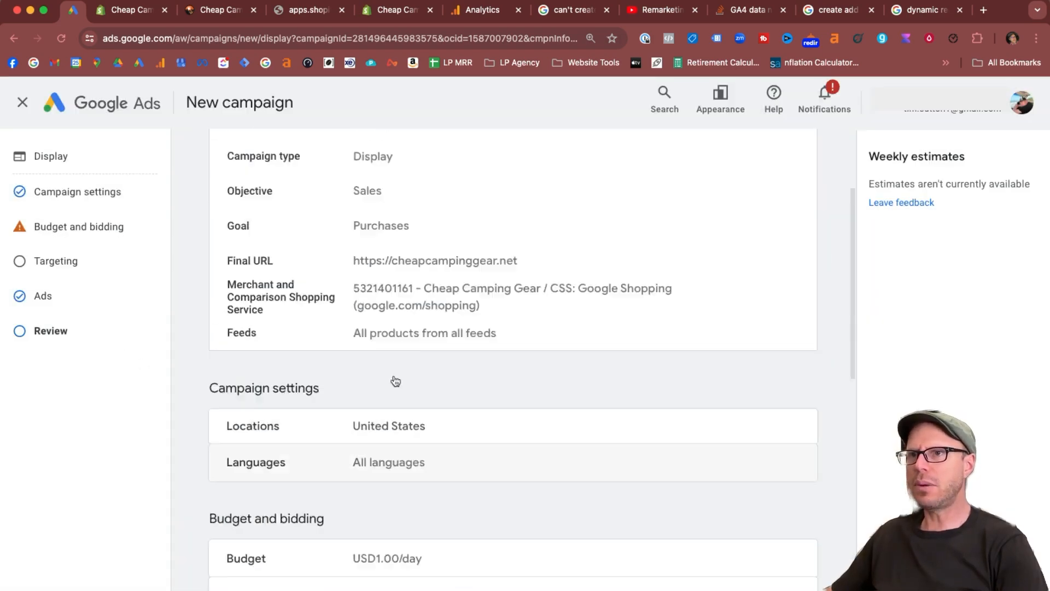
{"action": "scroll", "coordinate": [396, 381], "scroll_direction": "up", "scroll_amount": 3}
{"action": "left_click", "coordinate": [61, 226]}
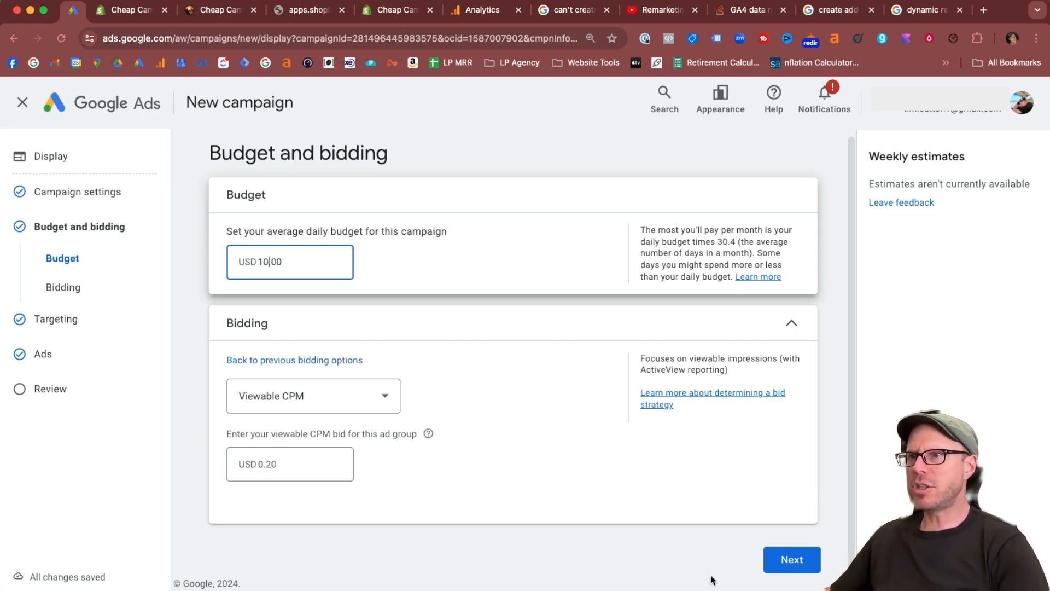
{"action": "left_click", "coordinate": [787, 557]}
Continue past the audience targeting to the ad creation and check the ad's image requirements
{"action": "scroll", "coordinate": [533, 483], "scroll_direction": "down", "scroll_amount": 5}
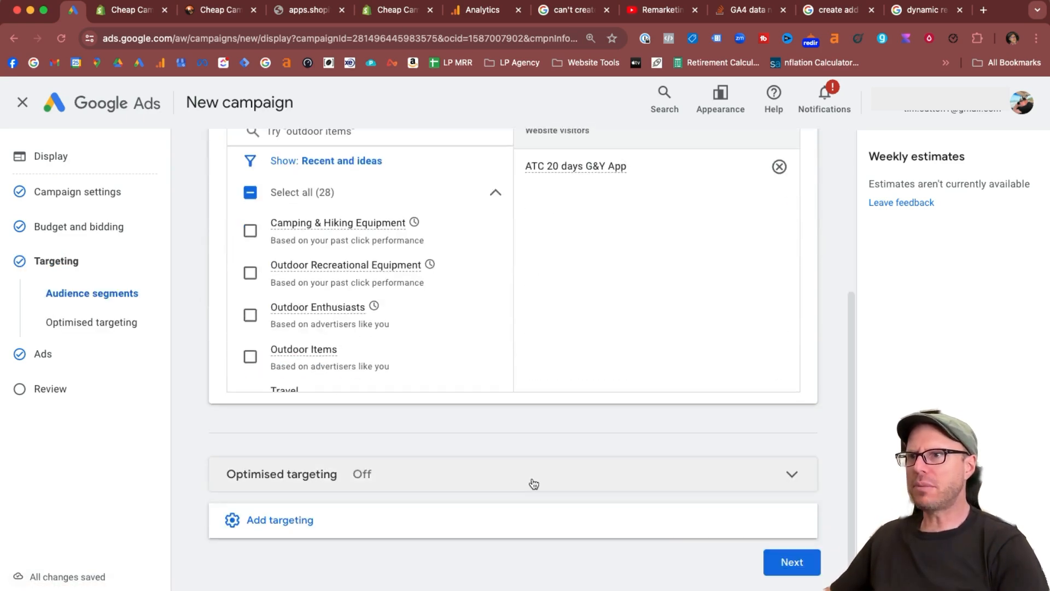
{"action": "left_click", "coordinate": [791, 569]}
{"action": "left_click", "coordinate": [791, 383]}
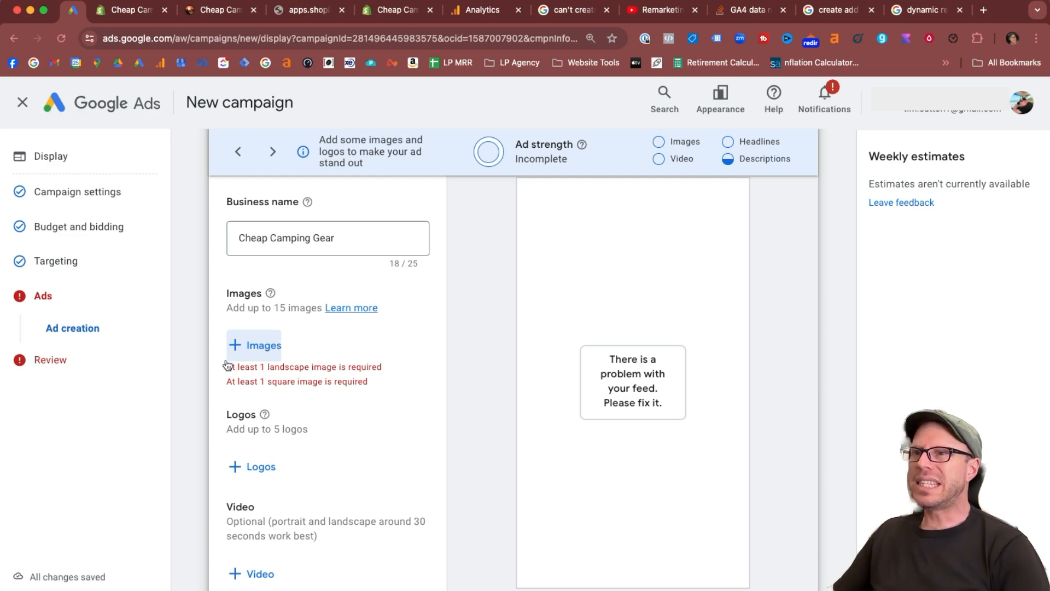
{"action": "left_click_drag", "start_coordinate": [227, 366], "coordinate": [305, 368]}
{"action": "left_click", "coordinate": [327, 385]}
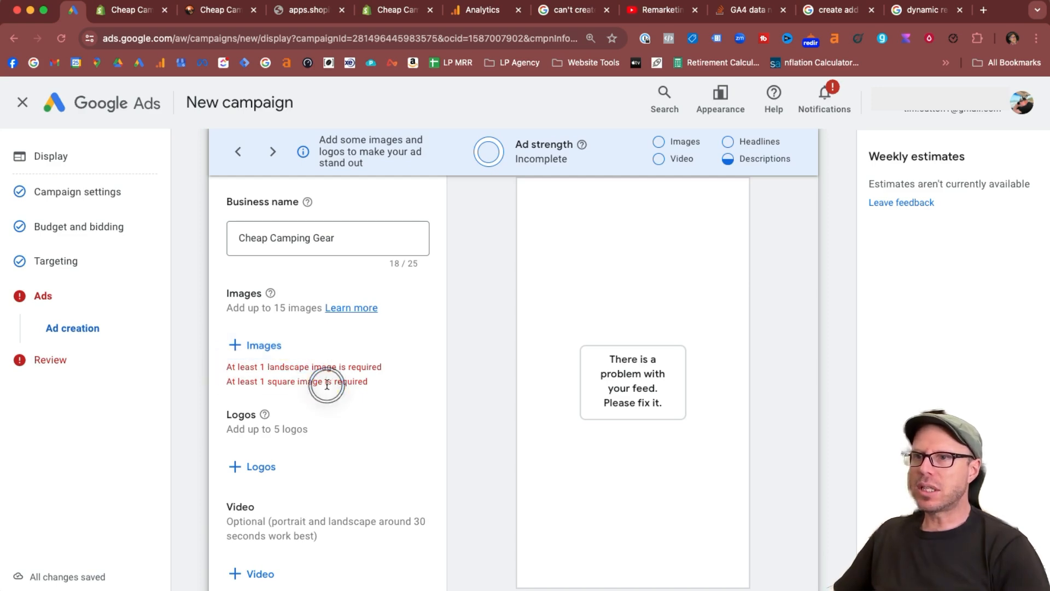
Add the free stock image of a tent at sunset in 1.91:1, 1:1 and 9:16 ratios, shifting the square crop toward the tent
{"action": "left_click", "coordinate": [252, 346]}
{"action": "scroll", "coordinate": [637, 388], "scroll_direction": "down", "scroll_amount": 3}
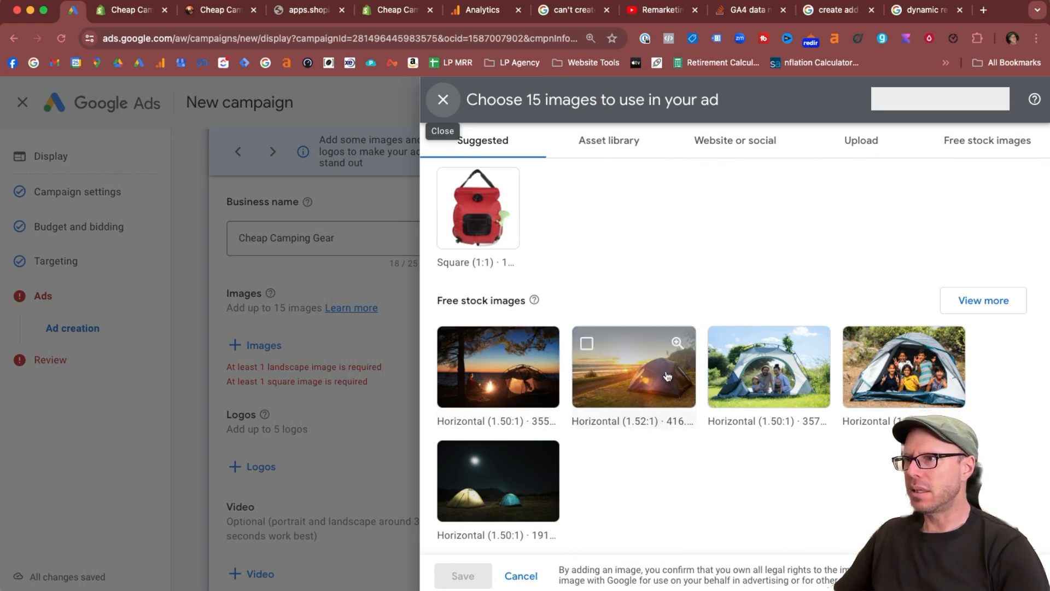
{"action": "left_click", "coordinate": [634, 372]}
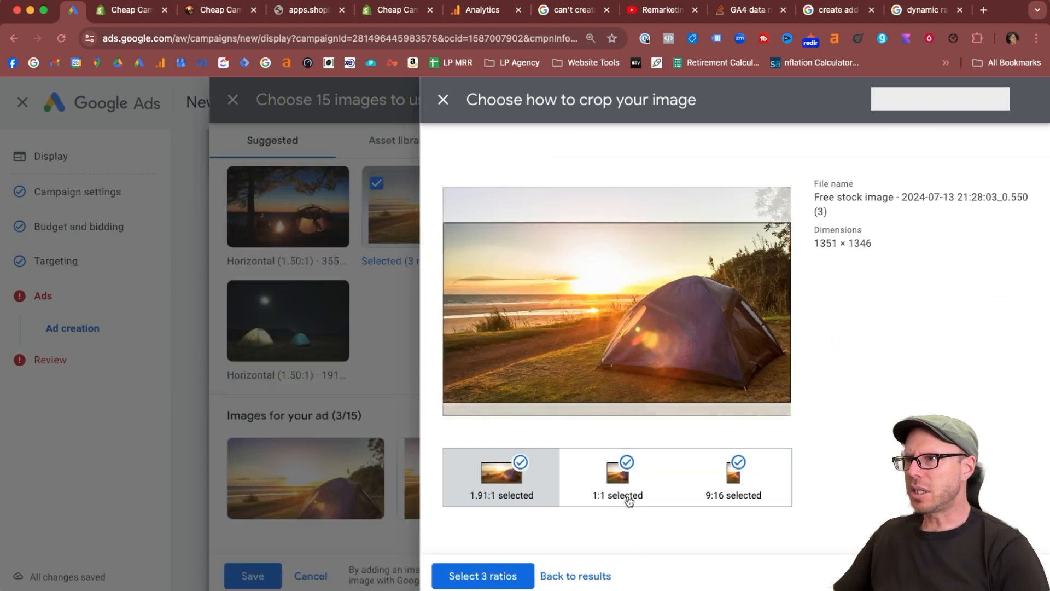
{"action": "left_click", "coordinate": [629, 501]}
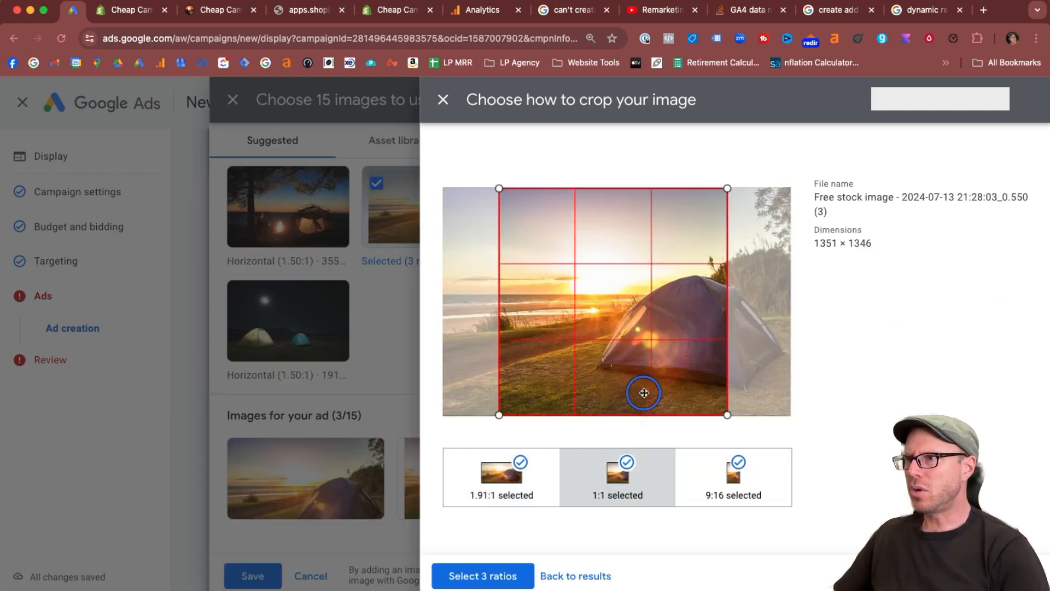
{"action": "left_click_drag", "start_coordinate": [645, 391], "coordinate": [746, 391]}
{"action": "left_click", "coordinate": [734, 476]}
{"action": "left_click", "coordinate": [556, 579]}
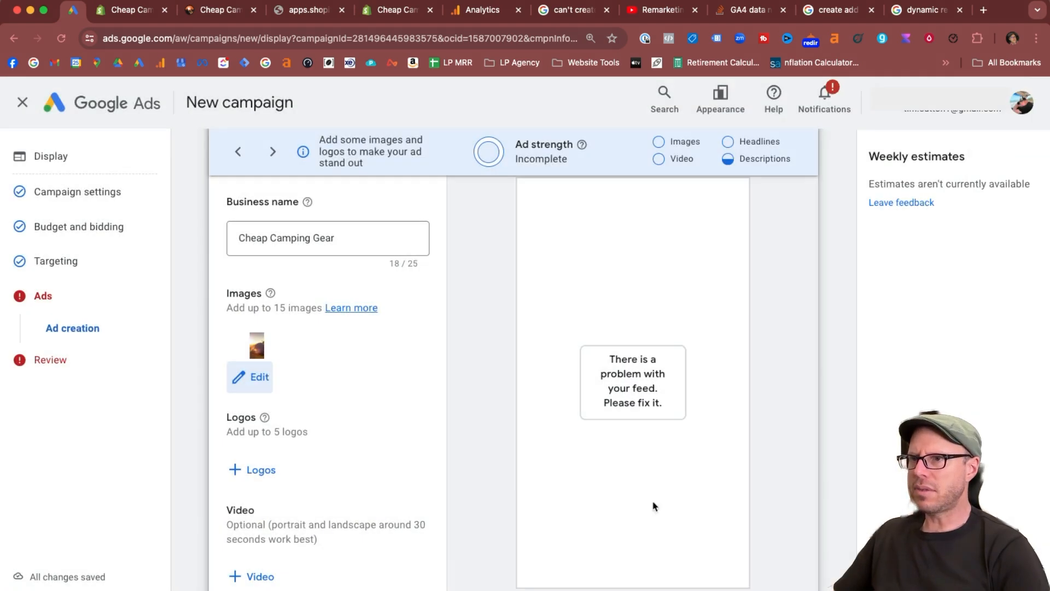
Add the Camping logo from the website's images to the ad in both ratios
{"action": "left_click", "coordinate": [260, 469]}
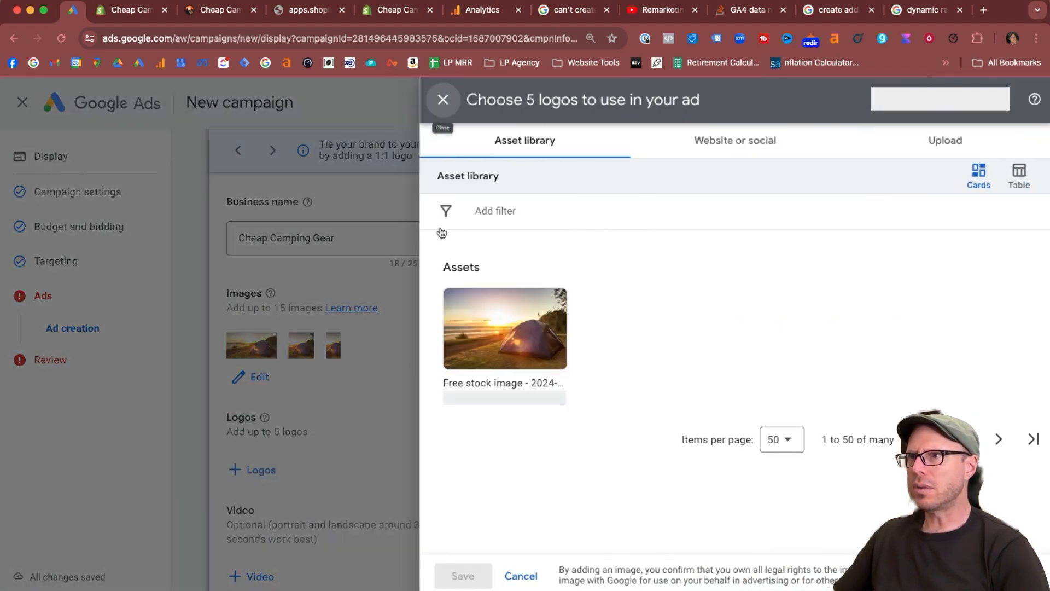
{"action": "left_click", "coordinate": [735, 141]}
{"action": "left_click", "coordinate": [664, 324]}
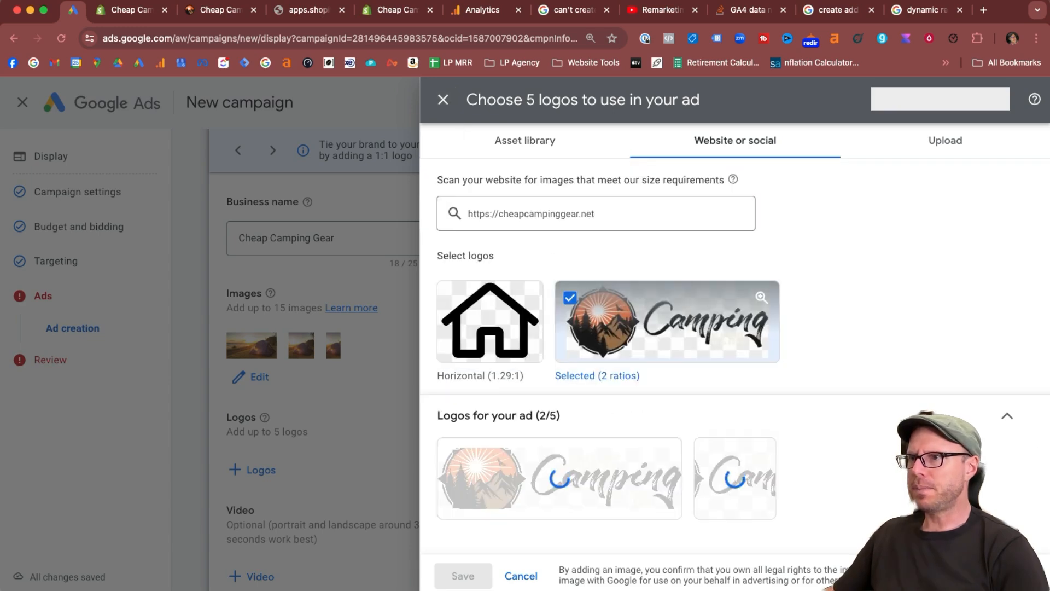
{"action": "left_click", "coordinate": [463, 576]}
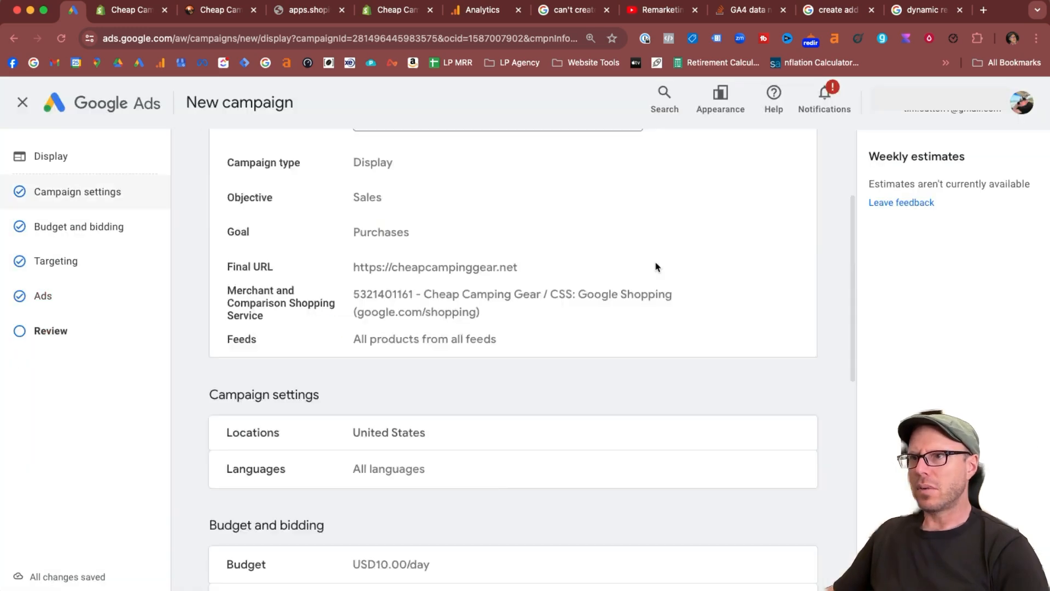
Publish the Test-DR campaign and look over its diagnostic insights
{"action": "scroll", "coordinate": [656, 267], "scroll_direction": "down", "scroll_amount": 15}
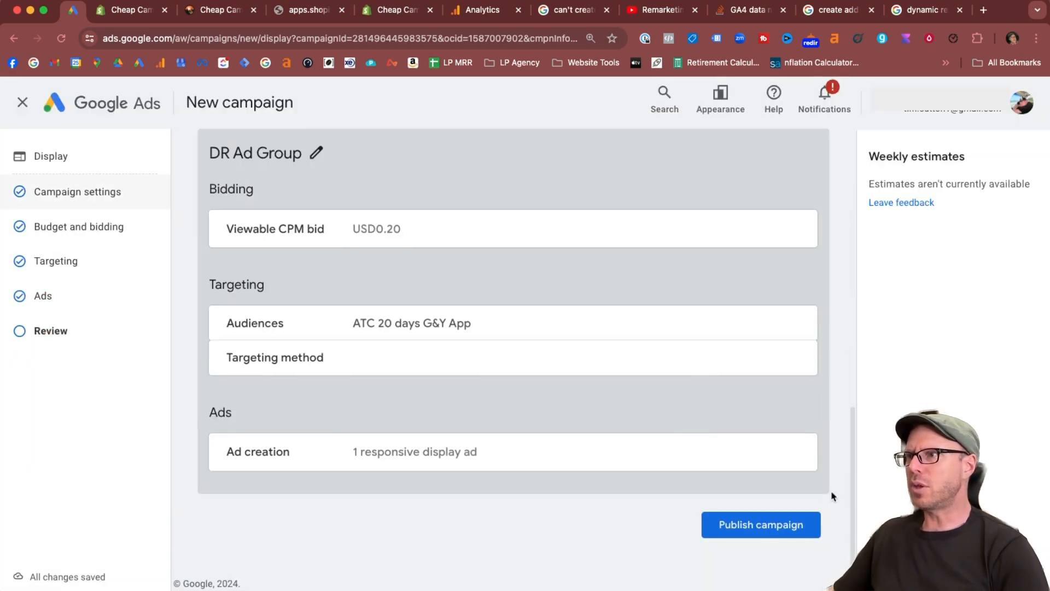
{"action": "left_click", "coordinate": [764, 526]}
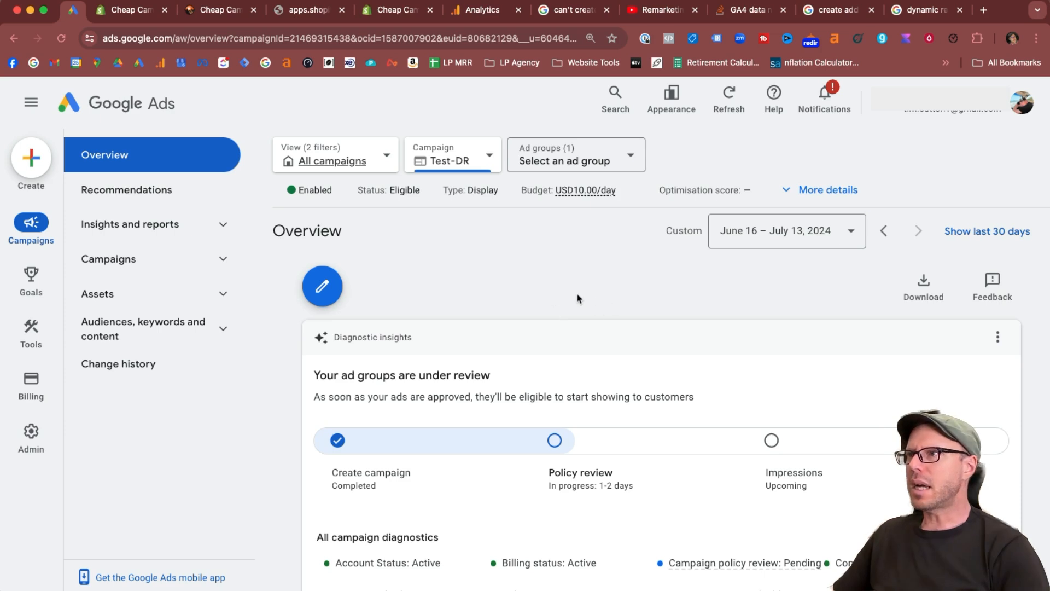
{"action": "scroll", "coordinate": [547, 383], "scroll_direction": "down", "scroll_amount": 1}
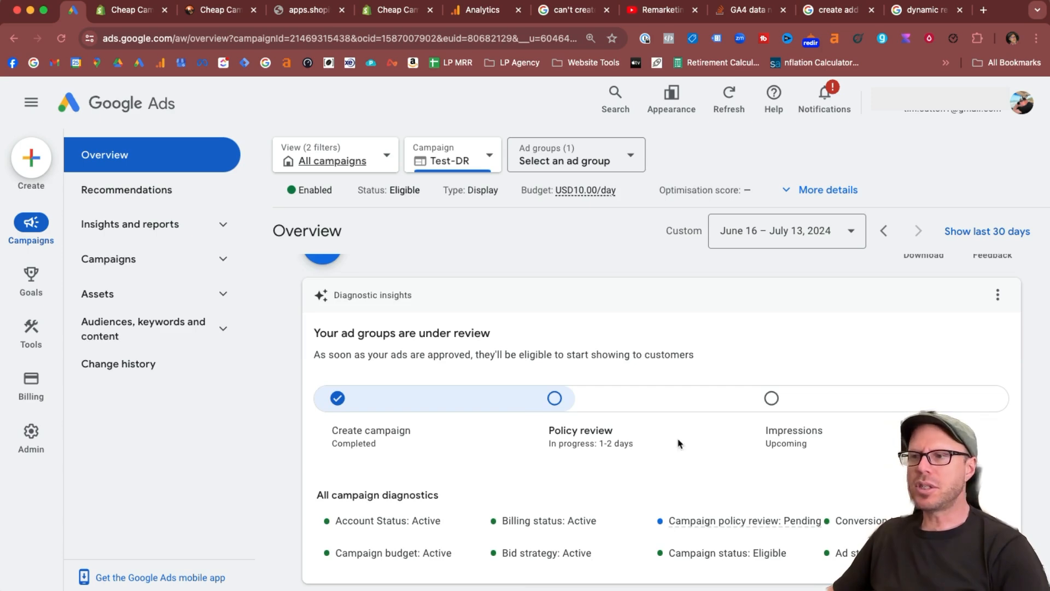
Show the campaign list for all campaigns and locate Test-DR in it
{"action": "left_click", "coordinate": [126, 257]}
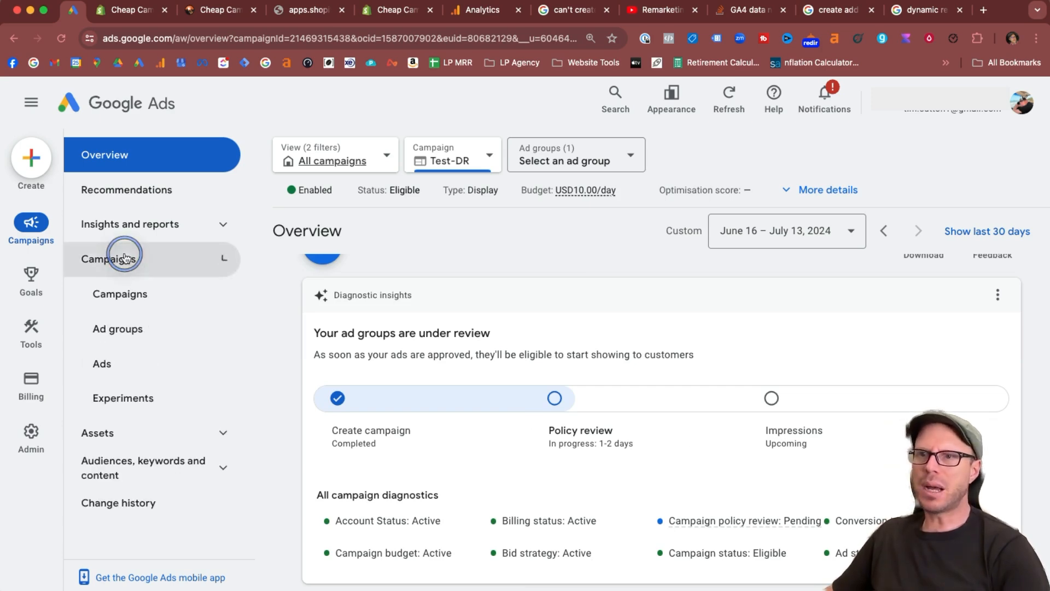
{"action": "left_click", "coordinate": [119, 297]}
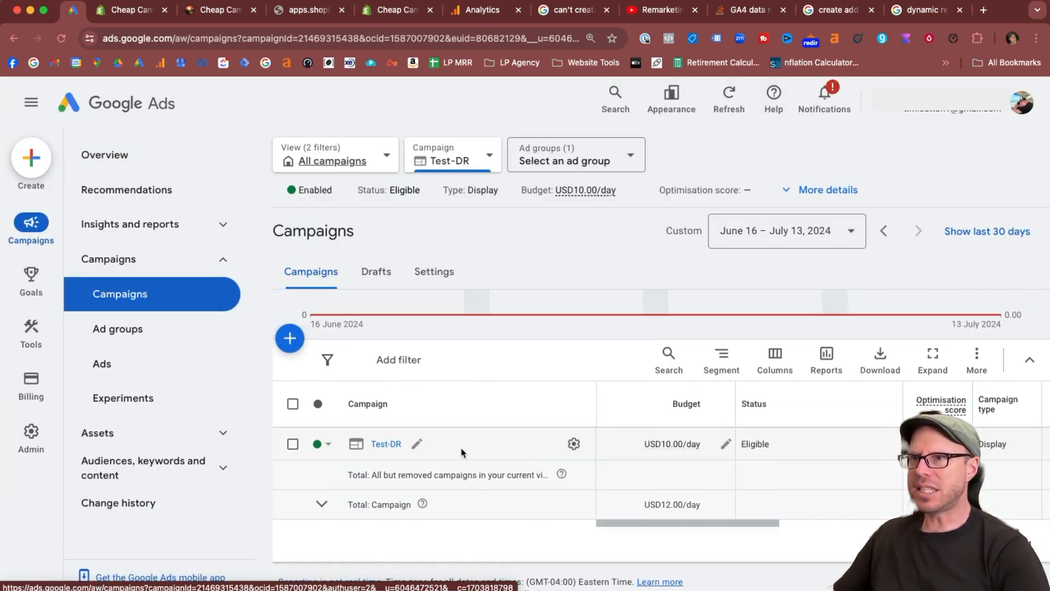
{"action": "left_click", "coordinate": [336, 173]}
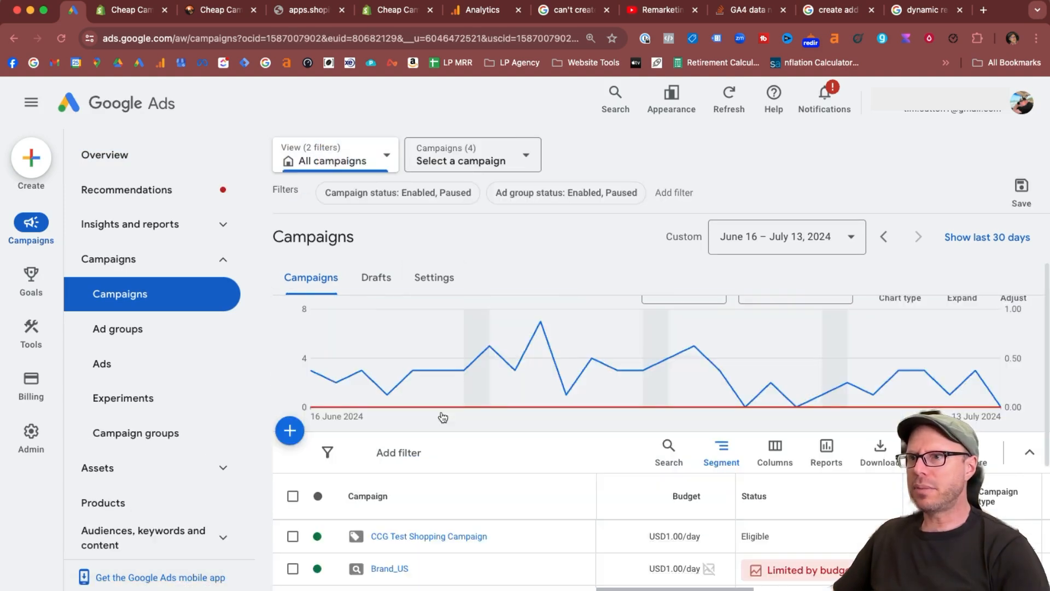
{"action": "scroll", "coordinate": [443, 417], "scroll_direction": "down", "scroll_amount": 4}
{"action": "scroll", "coordinate": [428, 430], "scroll_direction": "up", "scroll_amount": 1}
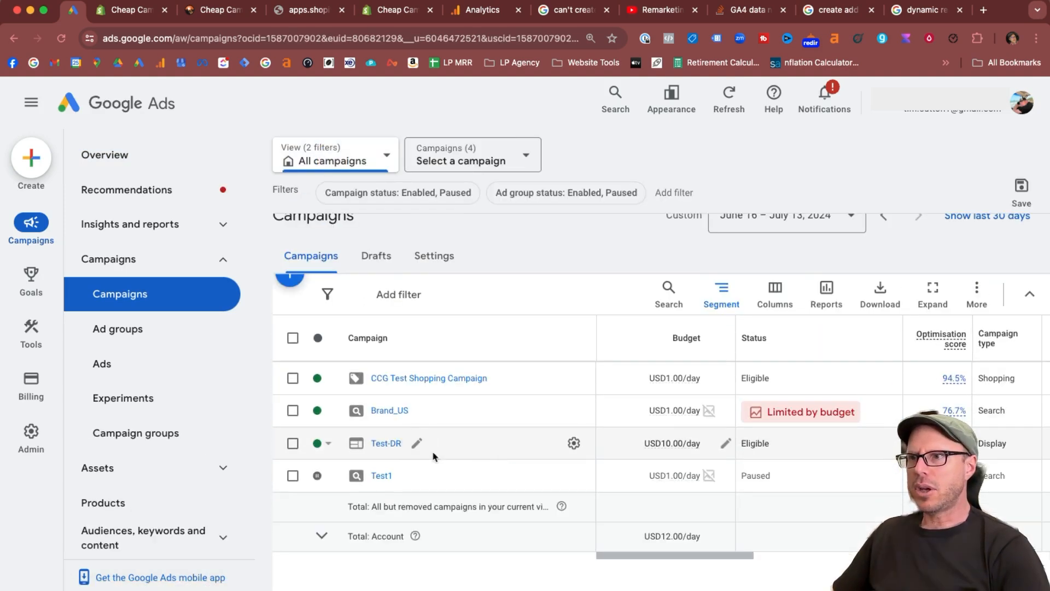
Review the Test-DR campaign's settings, including the additional settings and the dynamic ads data feed, and close them
{"action": "left_click", "coordinate": [573, 444]}
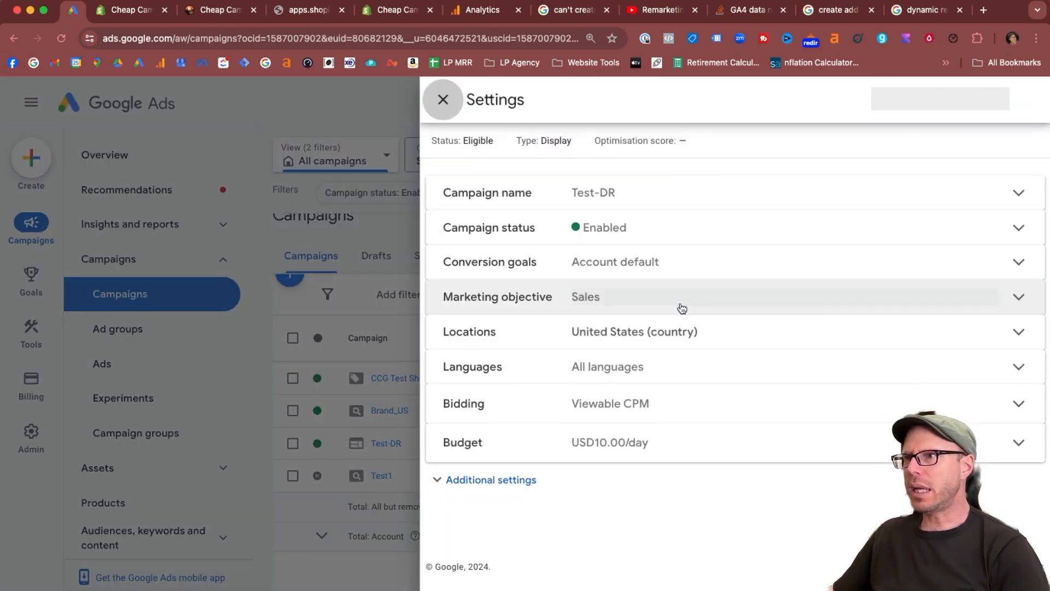
{"action": "left_click", "coordinate": [487, 479]}
{"action": "scroll", "coordinate": [752, 356], "scroll_direction": "down", "scroll_amount": 5}
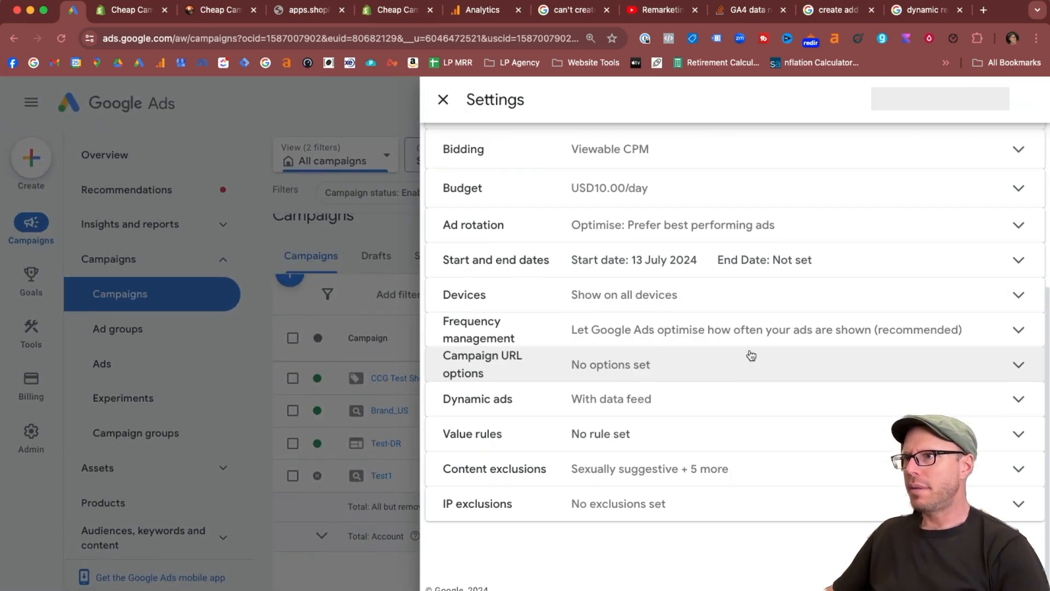
{"action": "left_click", "coordinate": [780, 402]}
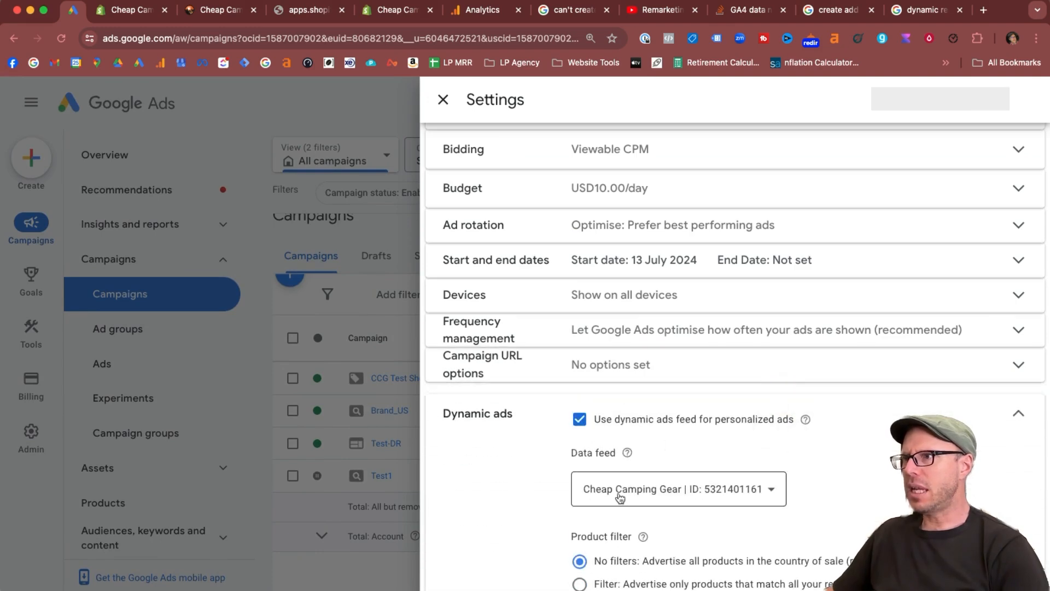
{"action": "scroll", "coordinate": [799, 434], "scroll_direction": "down", "scroll_amount": 1}
{"action": "scroll", "coordinate": [799, 434], "scroll_direction": "up", "scroll_amount": 5}
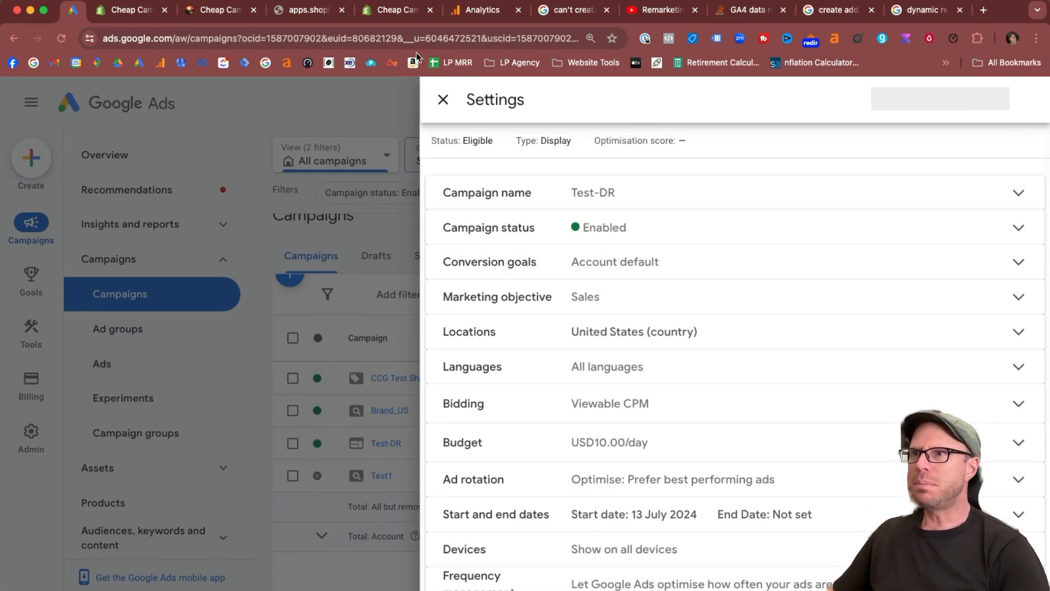
{"action": "left_click", "coordinate": [442, 101]}
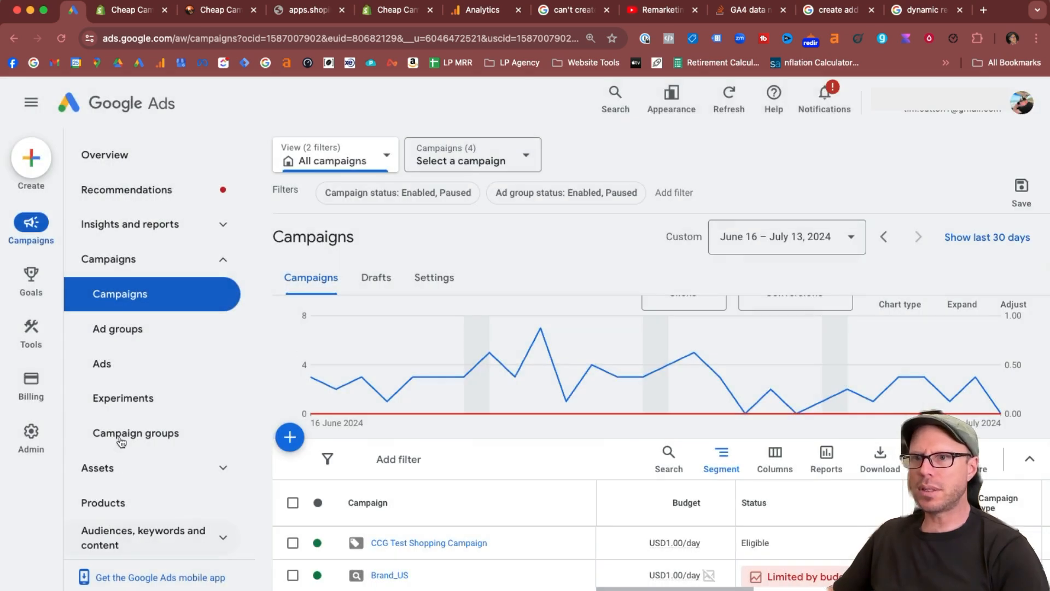
Open the Test-DR campaign's audiences and examine the segment's status, demographics and exclusions
{"action": "scroll", "coordinate": [385, 492], "scroll_direction": "down", "scroll_amount": 3}
{"action": "left_click", "coordinate": [385, 488]}
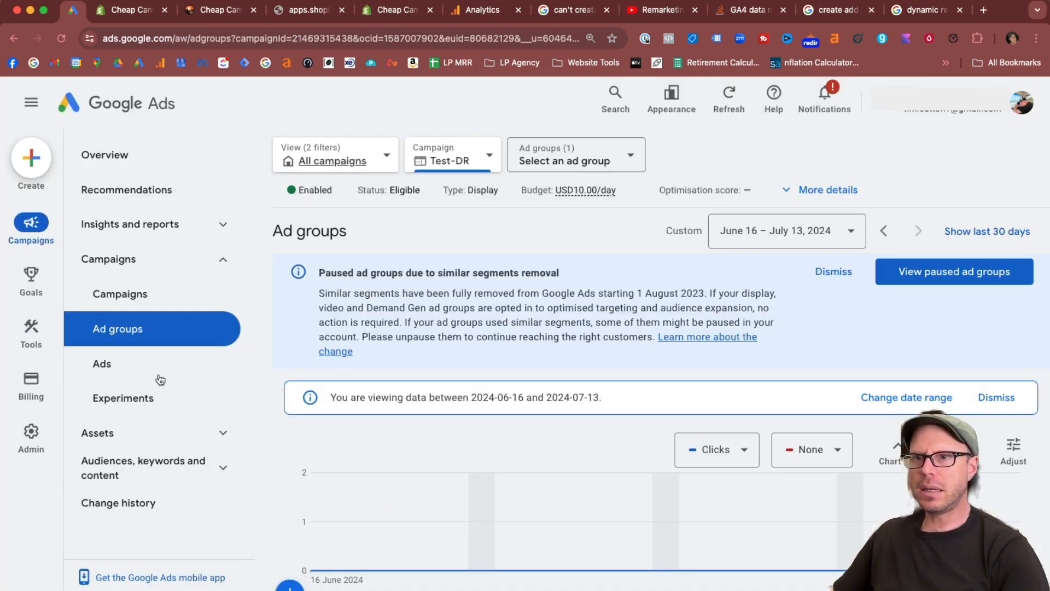
{"action": "left_click", "coordinate": [206, 469]}
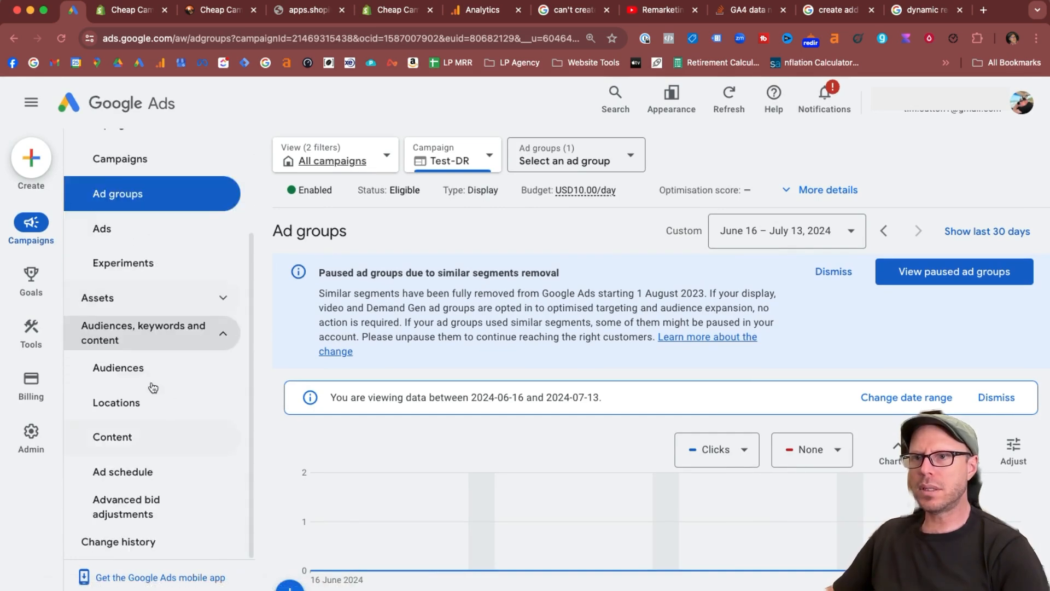
{"action": "left_click", "coordinate": [153, 380]}
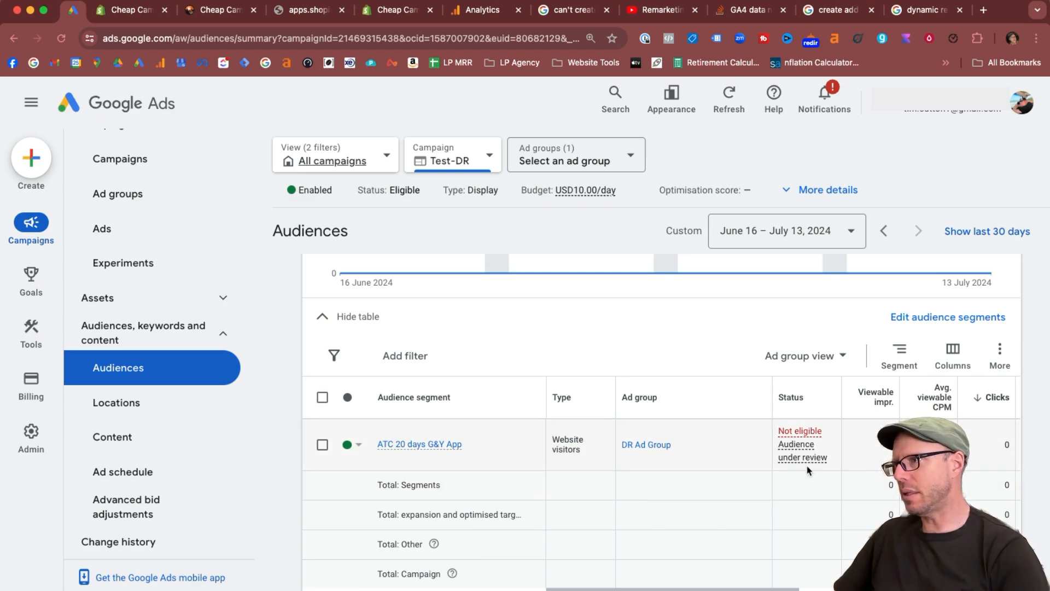
{"action": "scroll", "coordinate": [754, 464], "scroll_direction": "down", "scroll_amount": 3}
{"action": "scroll", "coordinate": [745, 452], "scroll_direction": "up", "scroll_amount": 2}
{"action": "scroll", "coordinate": [651, 495], "scroll_direction": "down", "scroll_amount": 7}
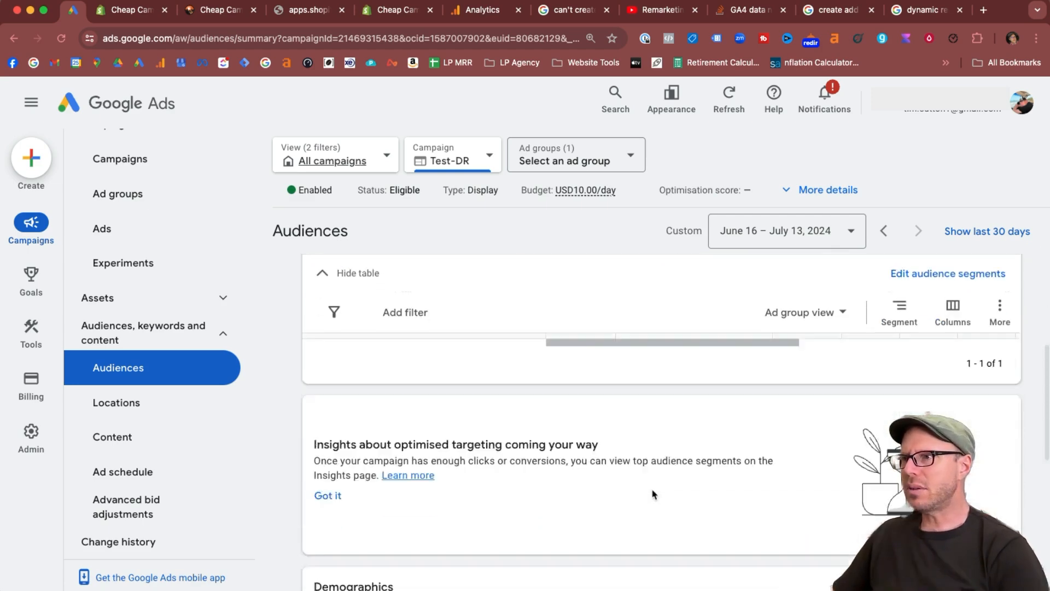
{"action": "scroll", "coordinate": [652, 493], "scroll_direction": "down", "scroll_amount": 3}
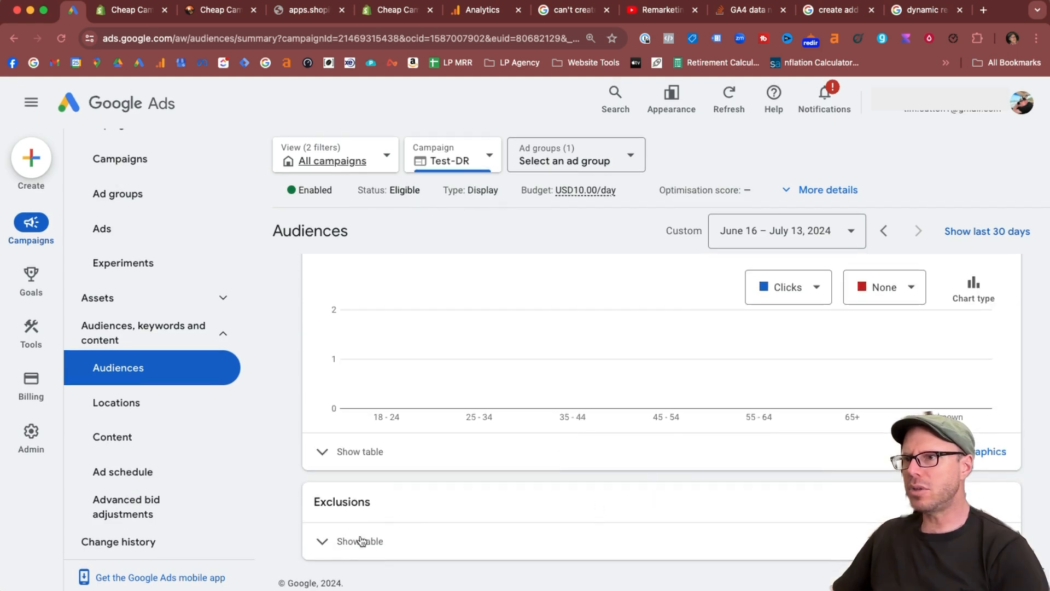
Exclude the website visitors segment "Purchases 20 days" from the Test-DR campaign and save the exclusion
{"action": "left_click", "coordinate": [360, 541]}
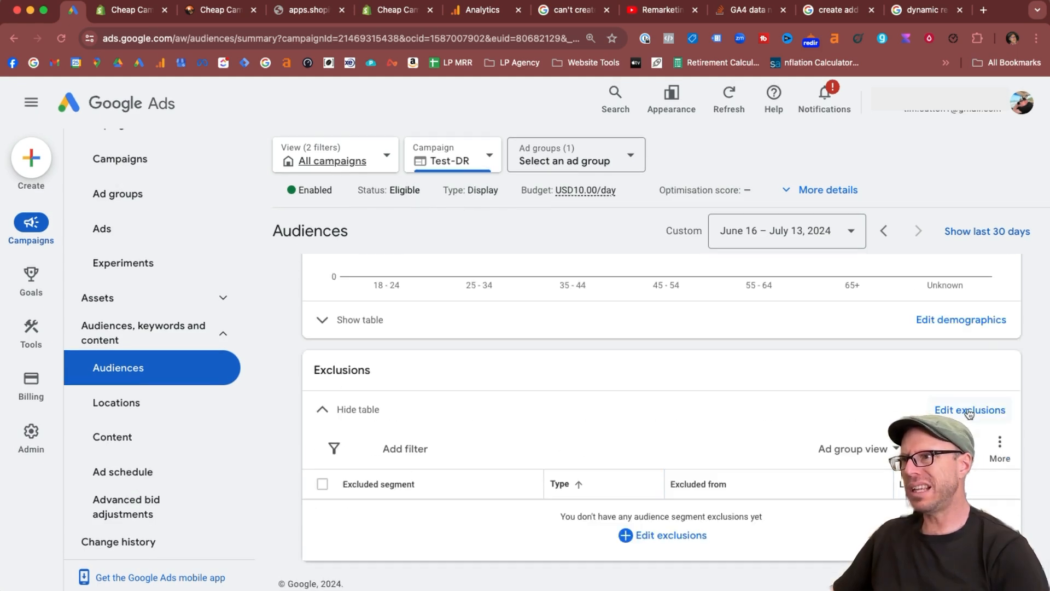
{"action": "left_click", "coordinate": [649, 536]}
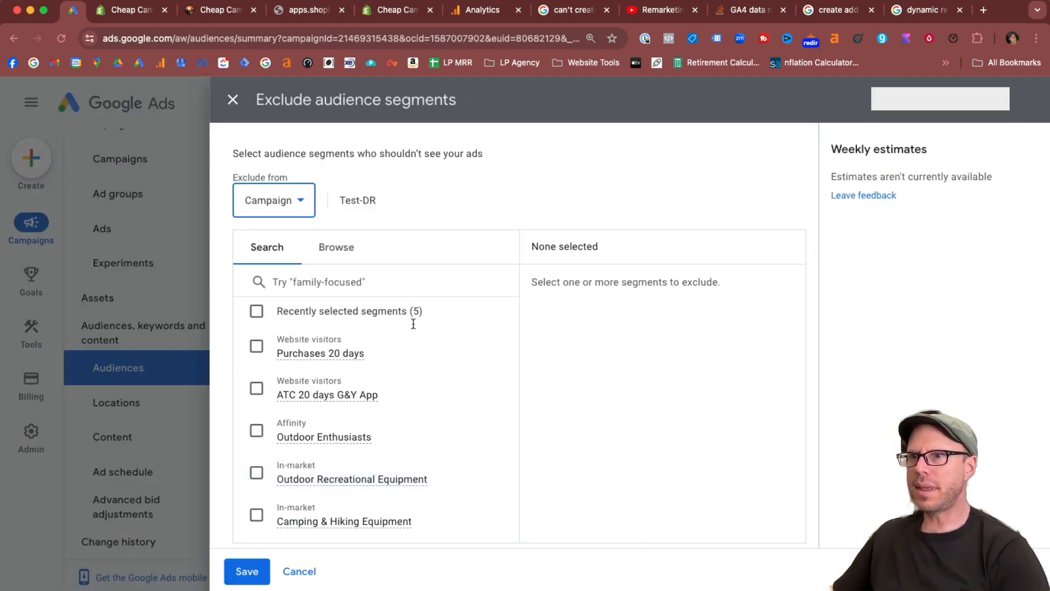
{"action": "left_click", "coordinate": [257, 347]}
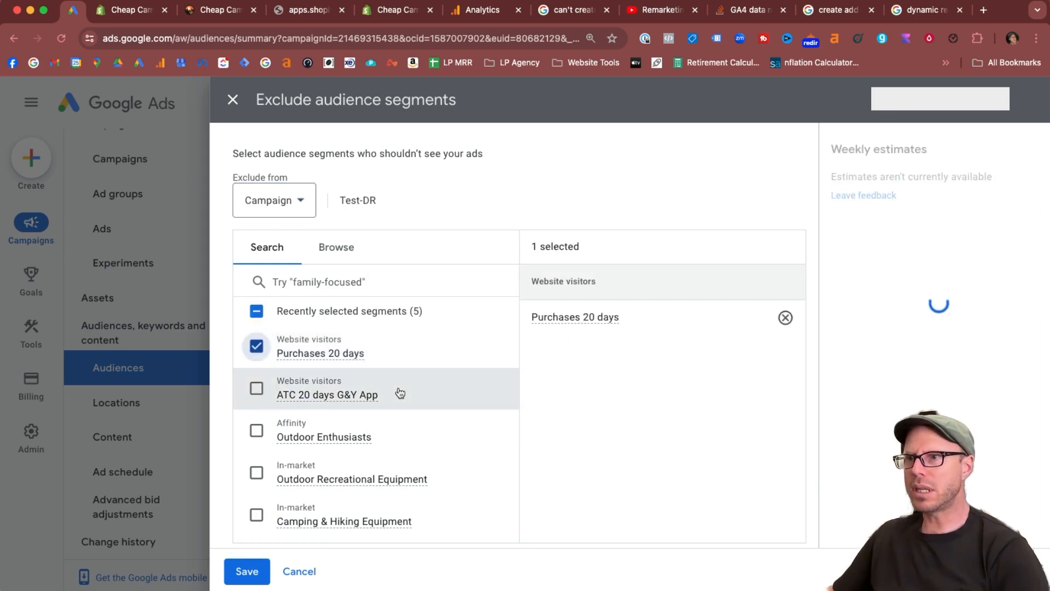
{"action": "left_click", "coordinate": [235, 575]}
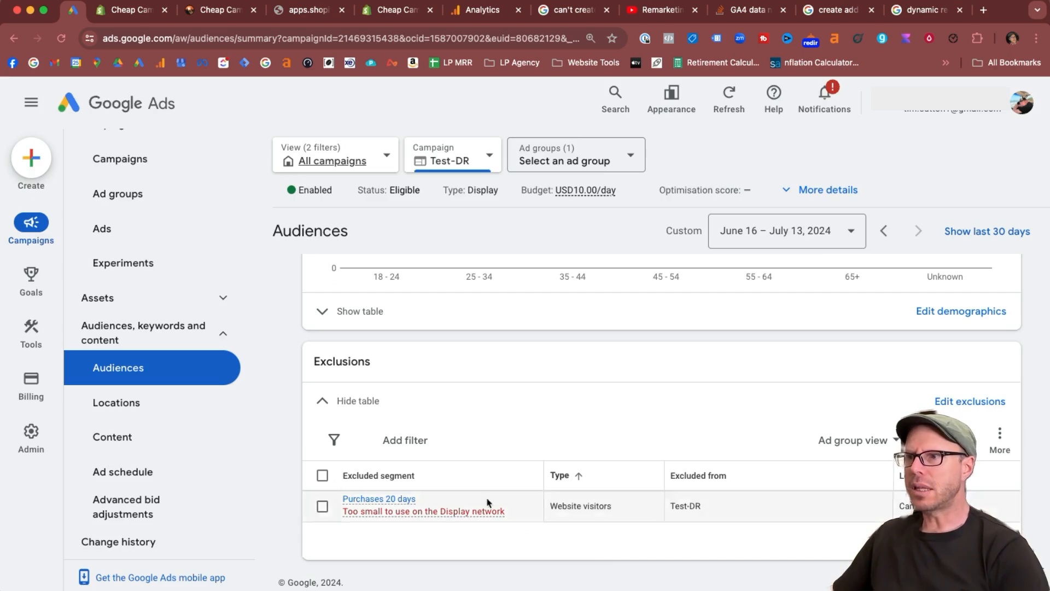
Review the status of the campaign's targeted audience segment and its excluded segment
{"action": "scroll", "coordinate": [516, 535], "scroll_direction": "up", "scroll_amount": 15}
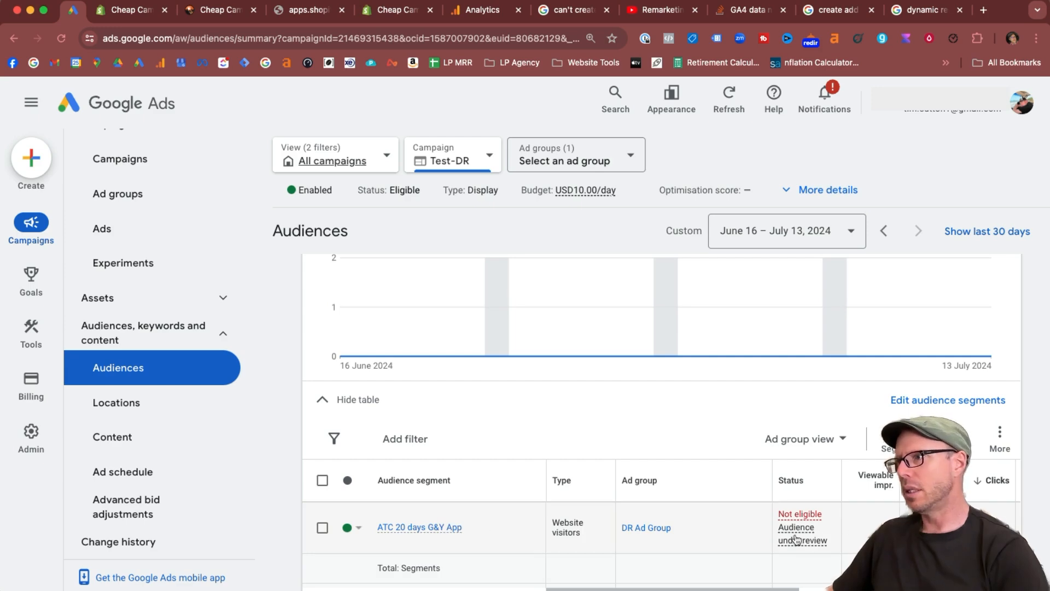
{"action": "scroll", "coordinate": [475, 473], "scroll_direction": "down", "scroll_amount": 8}
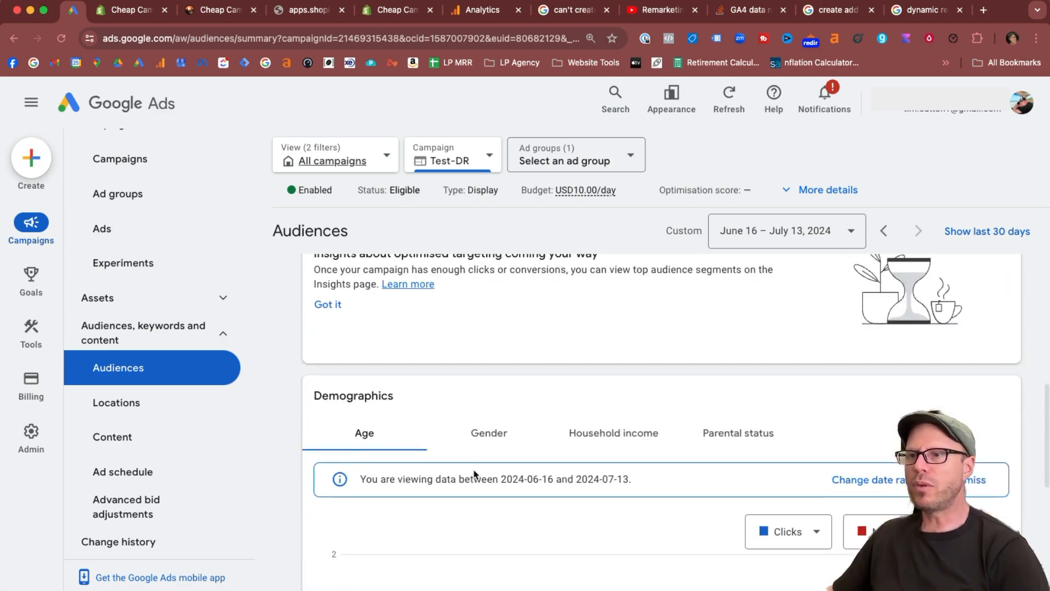
{"action": "scroll", "coordinate": [474, 473], "scroll_direction": "down", "scroll_amount": 8}
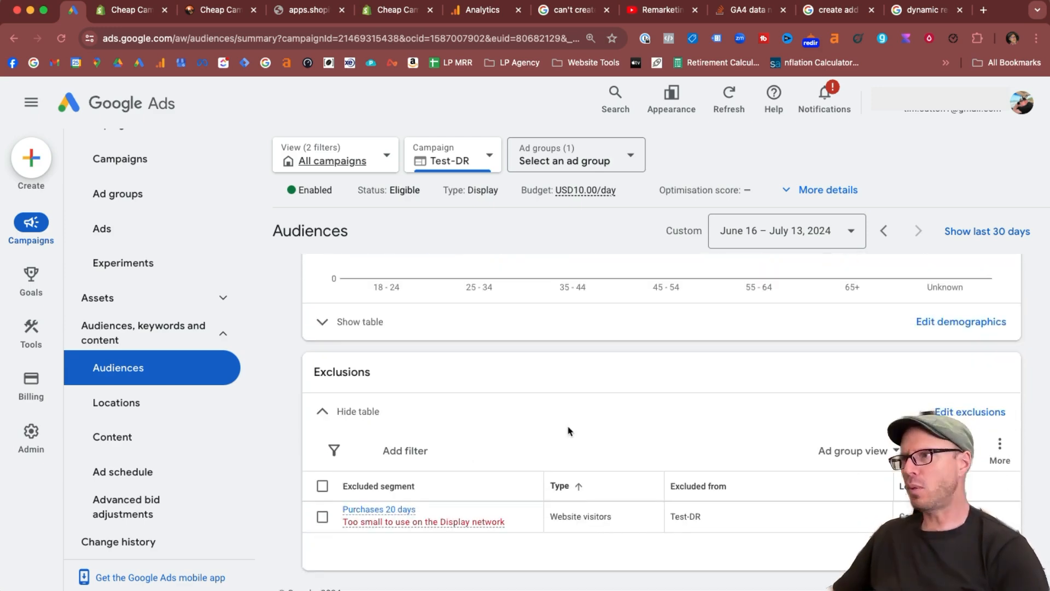
{"action": "scroll", "coordinate": [698, 461], "scroll_direction": "up", "scroll_amount": 15}
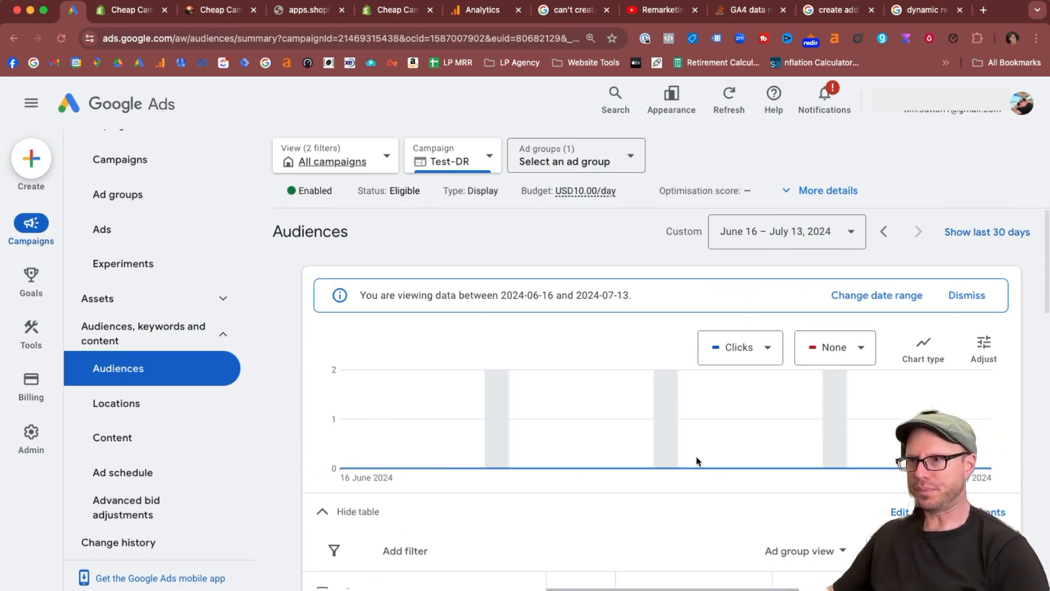